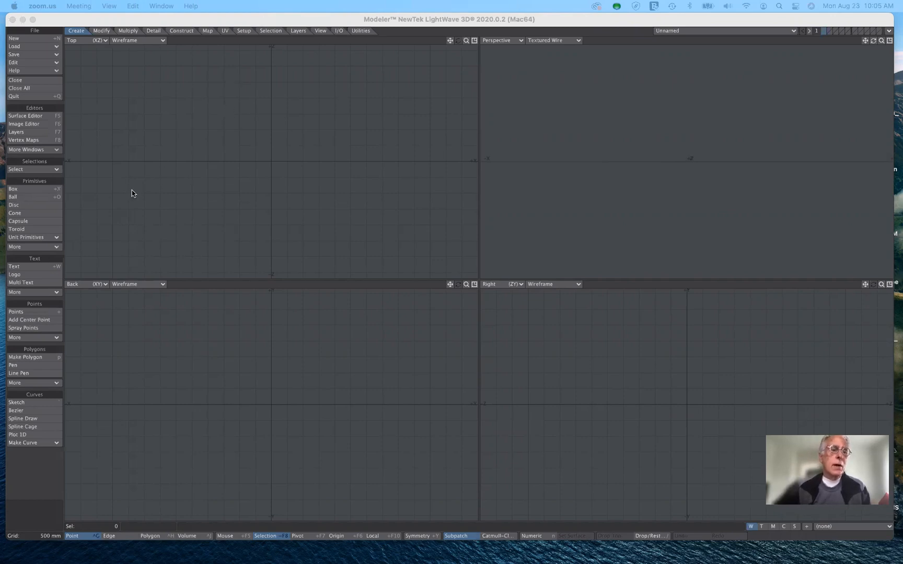
Open the numeric options window and place it over the far side of the Perspective viewport
{"action": "left_click", "coordinate": [74, 34]}
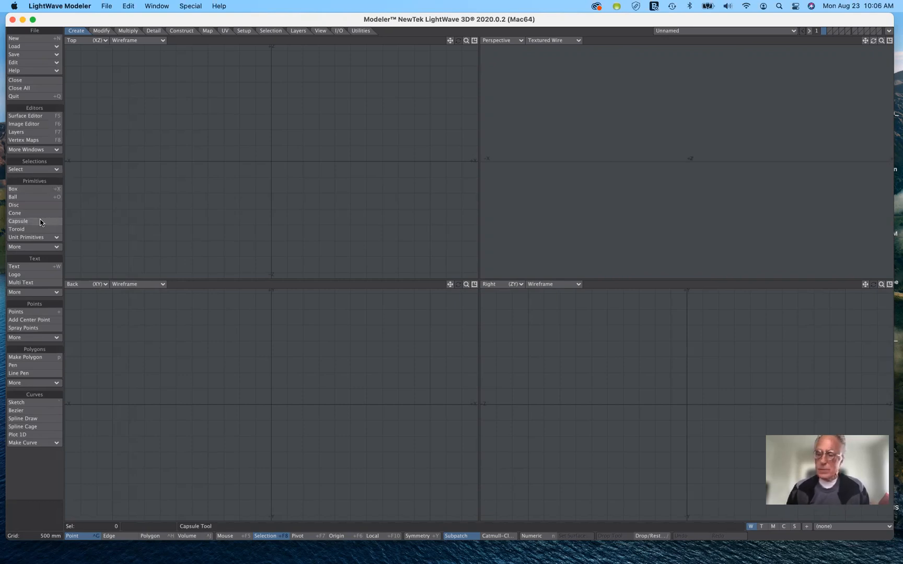
{"action": "key", "text": "space"}
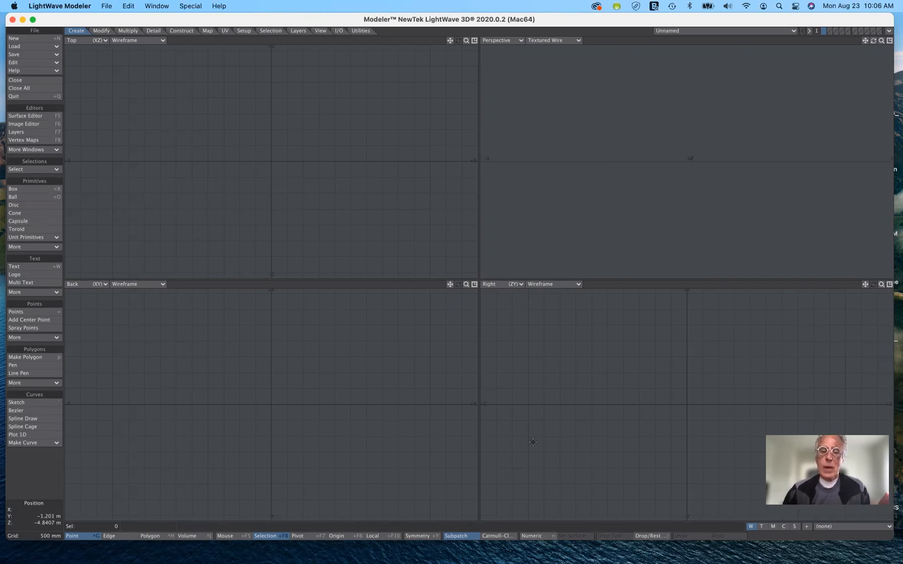
{"action": "left_click", "coordinate": [539, 536]}
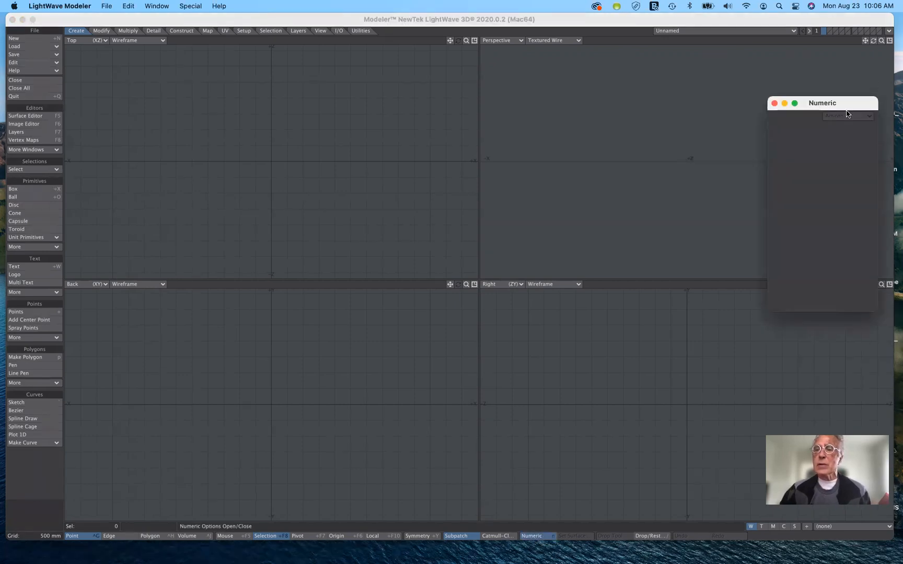
{"action": "left_click_drag", "start_coordinate": [852, 106], "coordinate": [860, 61]}
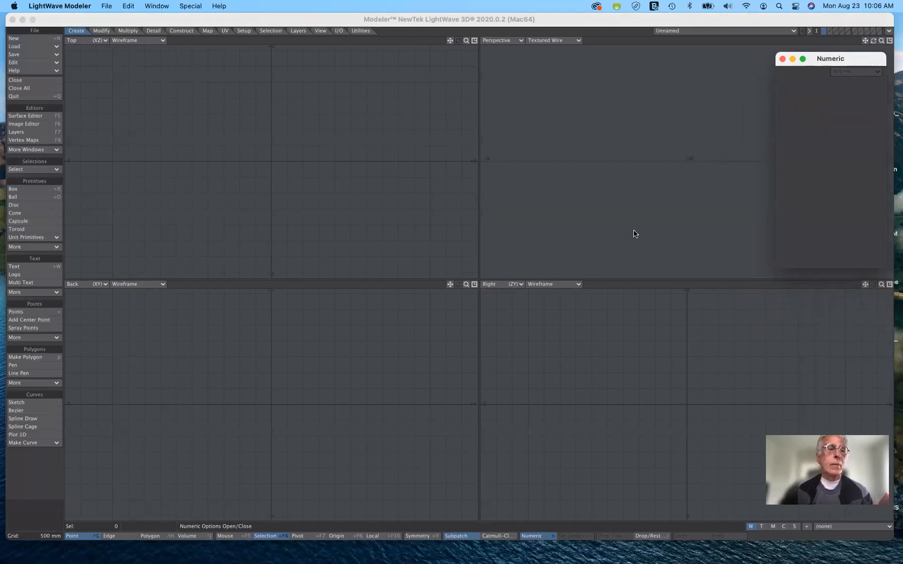
{"action": "key", "text": "n"}
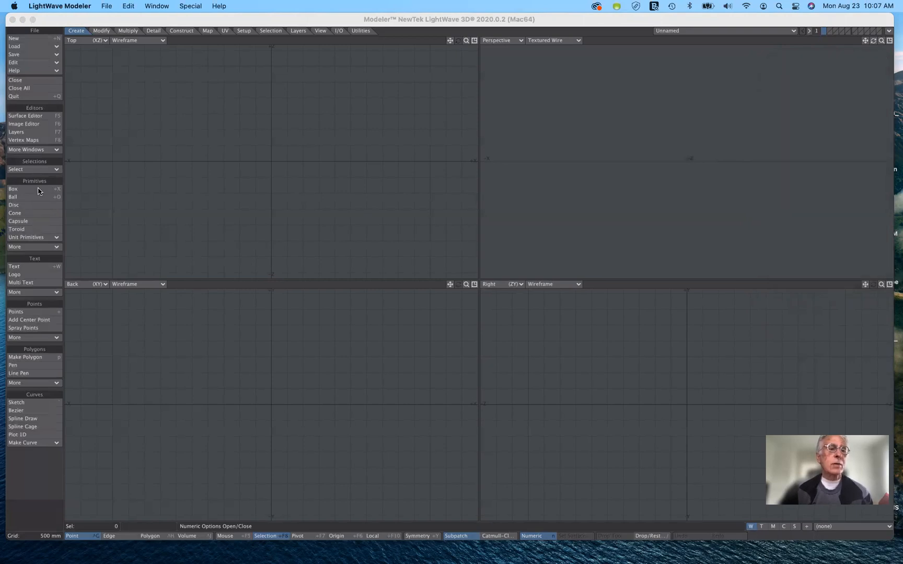
Draw a box about 3.80 m wide and 2.28 m deep in the Top view, and raise it about 2.65 m in the Back view
{"action": "left_click", "coordinate": [37, 189]}
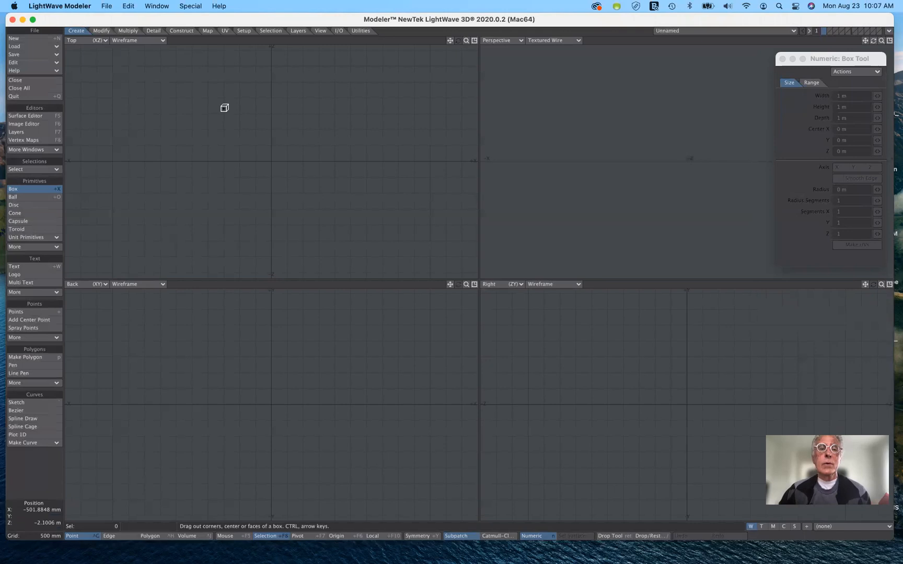
{"action": "left_click", "coordinate": [209, 124]}
{"action": "left_click_drag", "start_coordinate": [289, 152], "coordinate": [334, 194]}
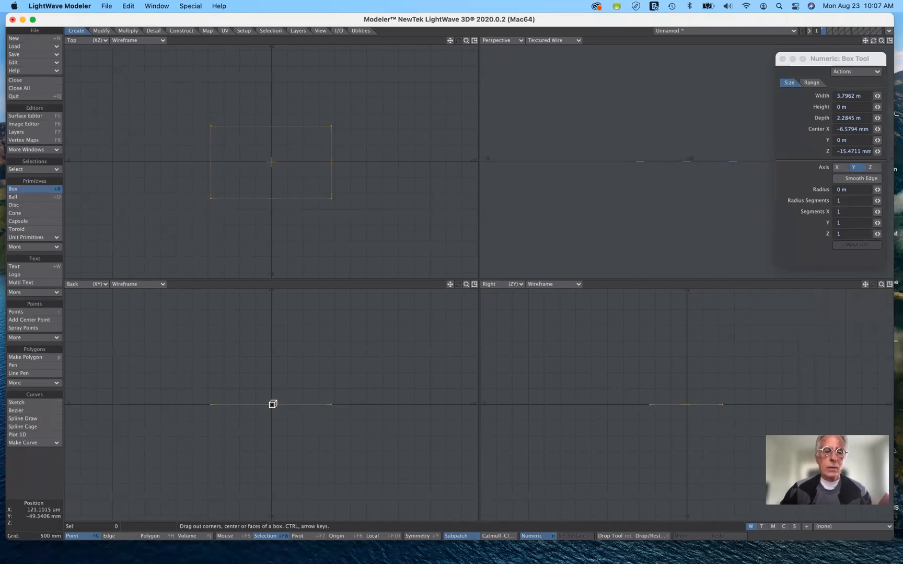
{"action": "left_click_drag", "start_coordinate": [272, 404], "coordinate": [272, 321]}
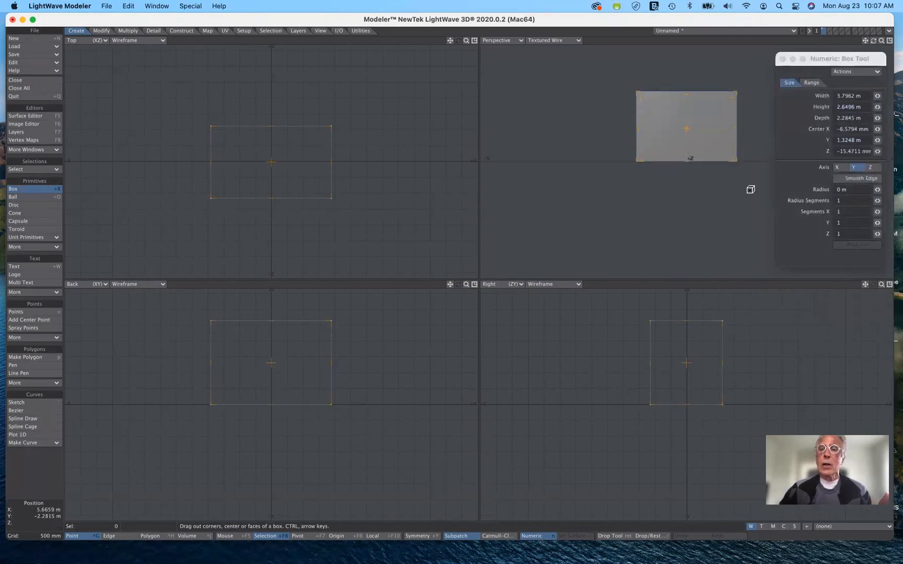
Orbit the Perspective view to see the box from an angle, and move the numeric window clear of it
{"action": "left_click_drag", "start_coordinate": [846, 64], "coordinate": [845, 215]}
{"action": "left_click", "coordinate": [874, 42]}
{"action": "mouse_move", "coordinate": [874, 41]}
{"action": "left_mouse_down"}
{"action": "mouse_move", "coordinate": [857, 68]}
{"action": "mouse_move", "coordinate": [889, 58]}
{"action": "mouse_move", "coordinate": [883, 41]}
{"action": "mouse_move", "coordinate": [868, 65]}
{"action": "mouse_move", "coordinate": [885, 49]}
{"action": "mouse_move", "coordinate": [876, 42]}
{"action": "mouse_move", "coordinate": [873, 50]}
{"action": "left_mouse_up"}
{"action": "left_click_drag", "start_coordinate": [863, 210], "coordinate": [861, 92]}
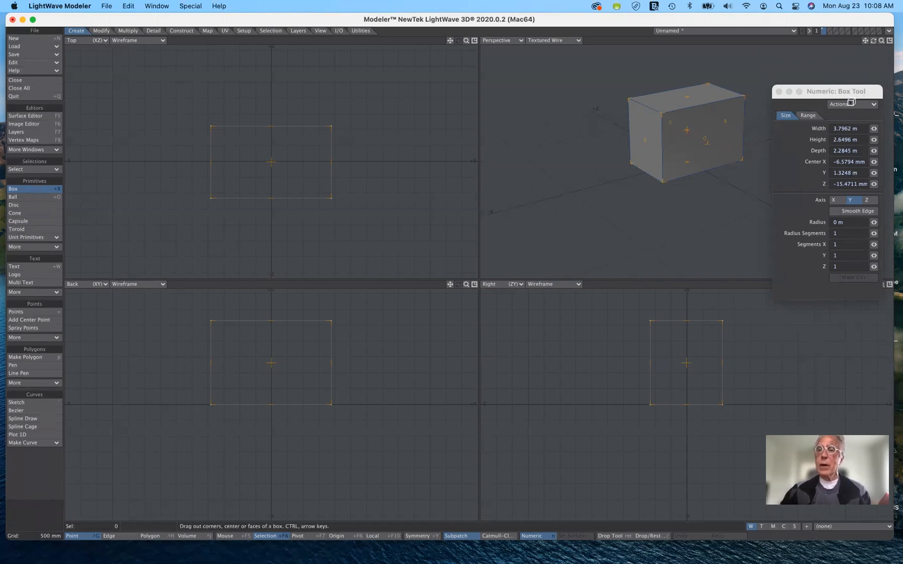
{"action": "left_click_drag", "start_coordinate": [849, 91], "coordinate": [841, 75]}
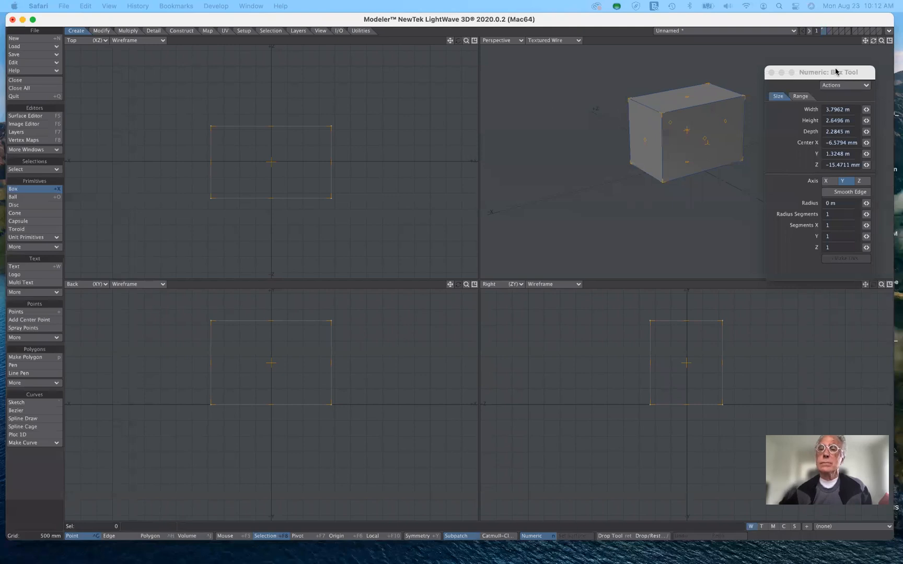
{"action": "left_click_drag", "start_coordinate": [836, 72], "coordinate": [835, 170]}
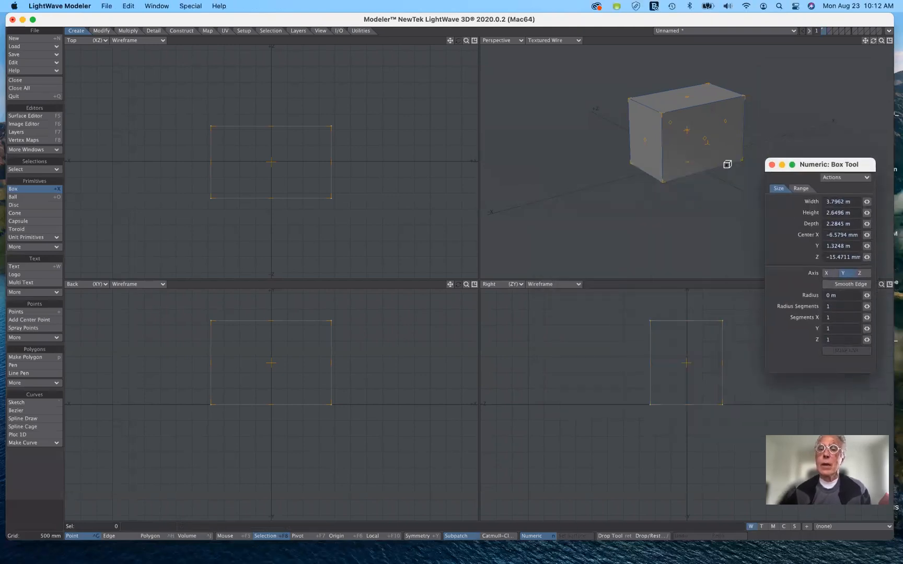
Reset the box to the Box tool's default 1 m dimensions centred on the origin
{"action": "left_click", "coordinate": [855, 179]}
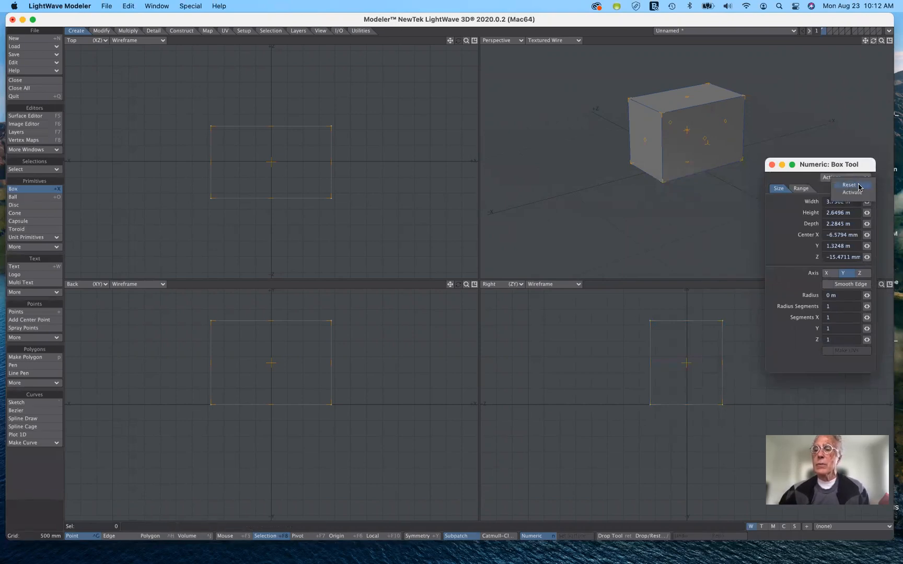
{"action": "left_click", "coordinate": [852, 185]}
{"action": "left_click_drag", "start_coordinate": [859, 187], "coordinate": [850, 127]}
{"action": "left_click", "coordinate": [850, 126]}
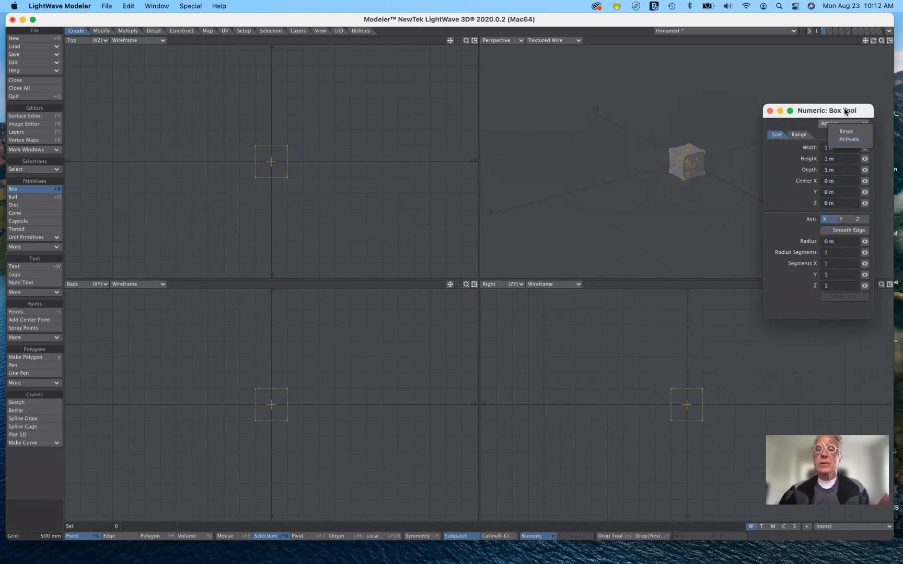
{"action": "left_click", "coordinate": [846, 111]}
Stretch the box in the Top view to about 8.25 m wide and 3.15 m deep, and discard it
{"action": "left_click_drag", "start_coordinate": [411, 226], "coordinate": [413, 214]}
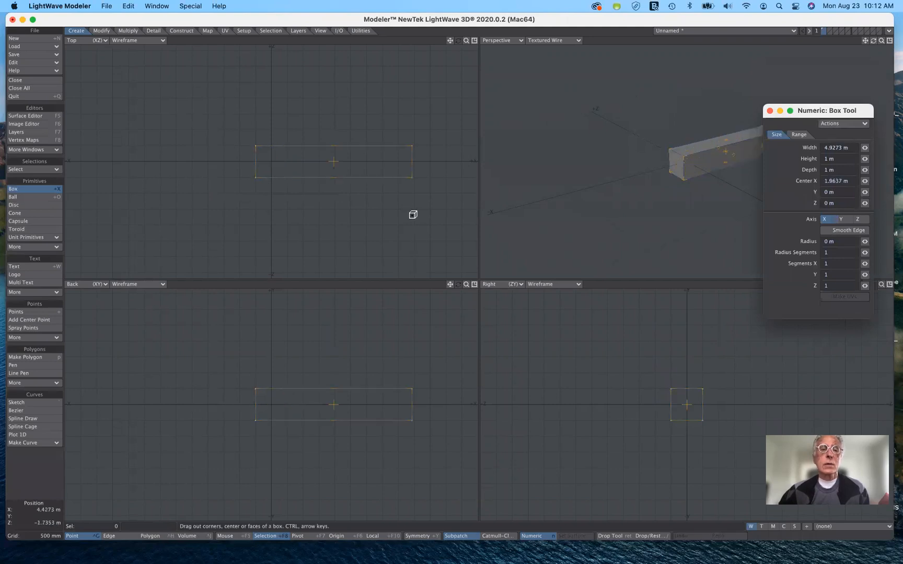
{"action": "left_click_drag", "start_coordinate": [259, 211], "coordinate": [222, 214]}
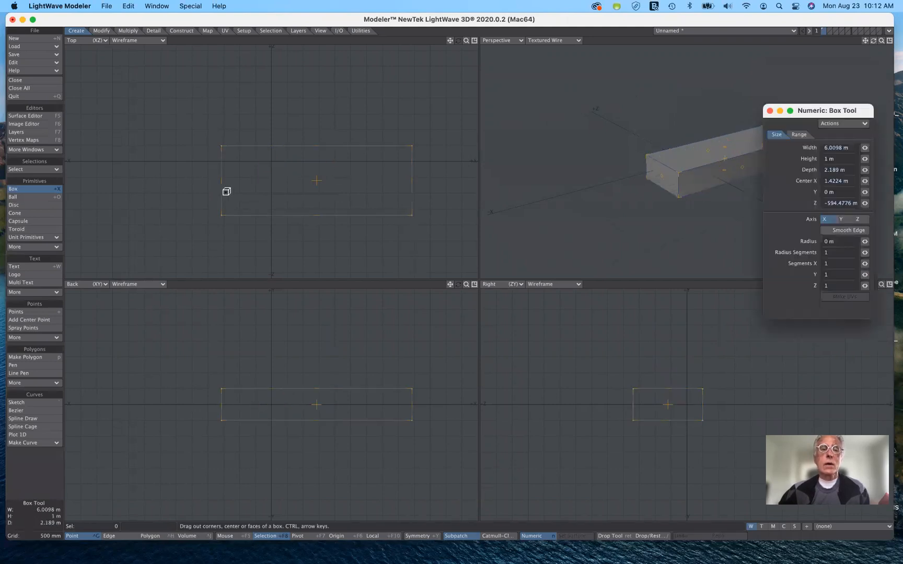
{"action": "left_click", "coordinate": [262, 114]}
{"action": "left_click", "coordinate": [151, 184]}
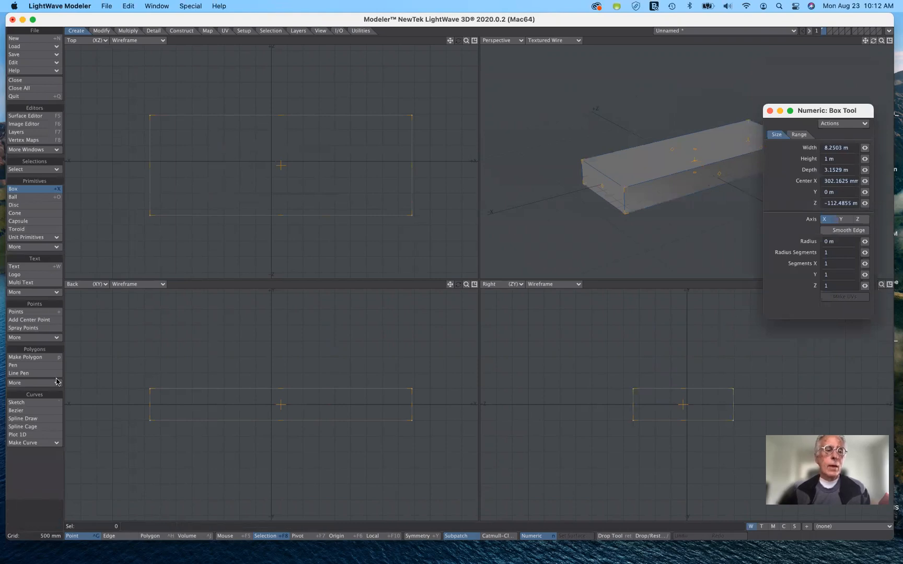
{"action": "left_click", "coordinate": [39, 482]}
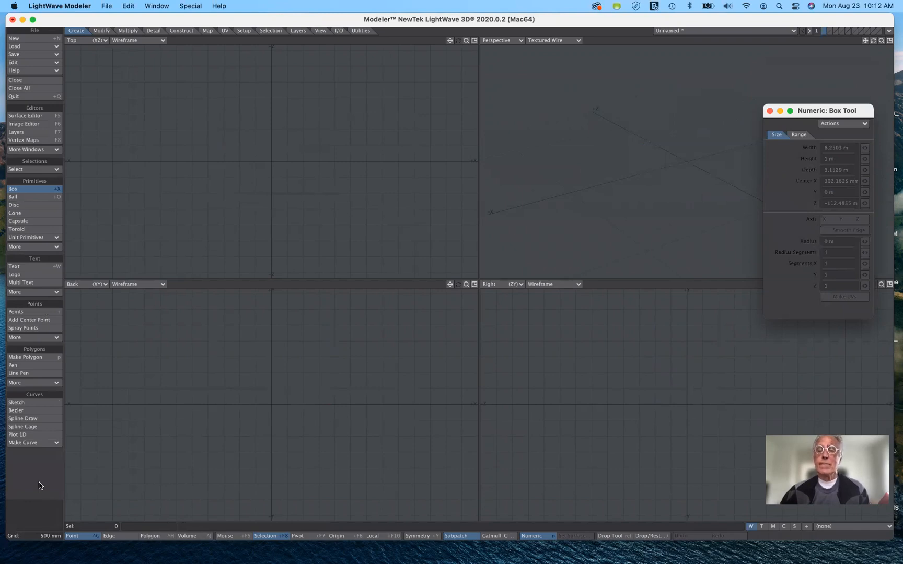
Reset the Box tool and activate it to create a 1 m cube at the origin, and drop the tool to keep it
{"action": "left_click", "coordinate": [841, 123]}
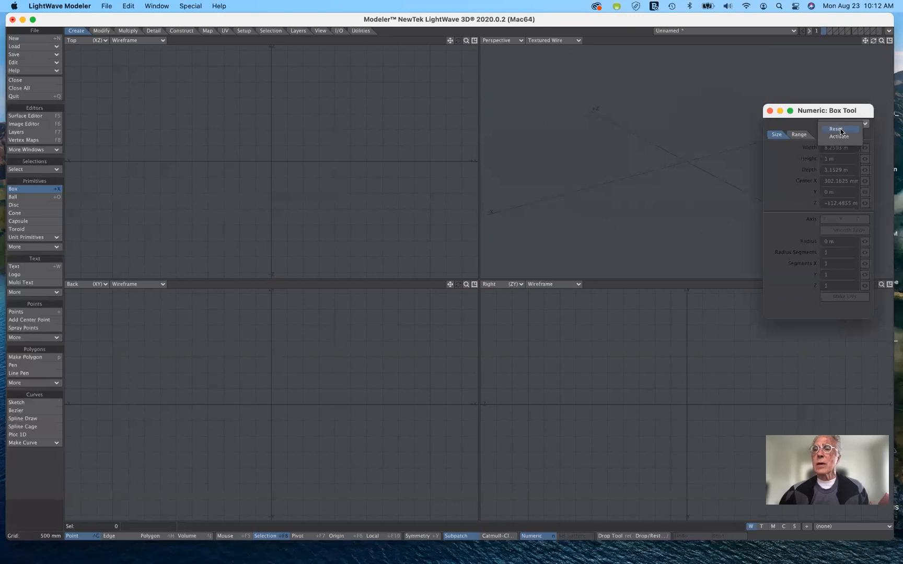
{"action": "left_click", "coordinate": [839, 129]}
{"action": "left_click", "coordinate": [841, 124]}
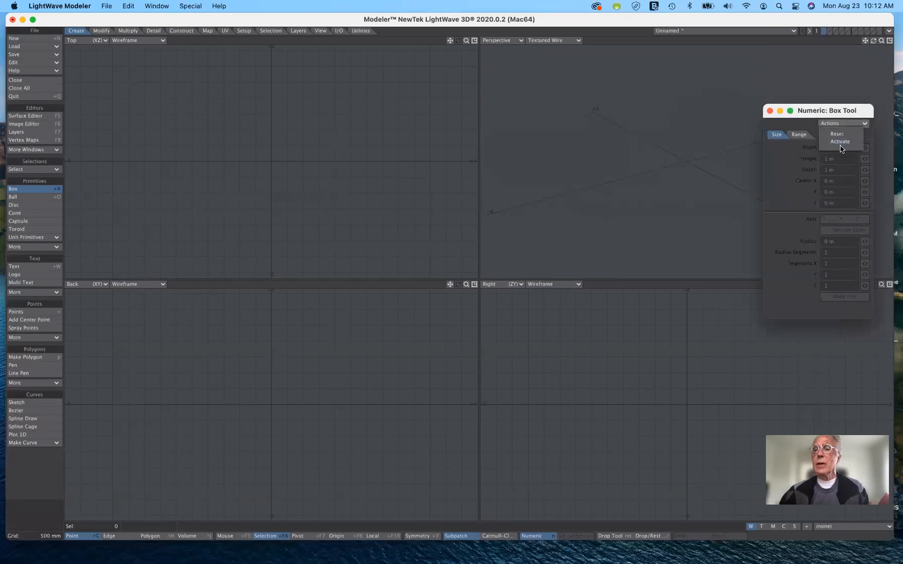
{"action": "left_click", "coordinate": [841, 142]}
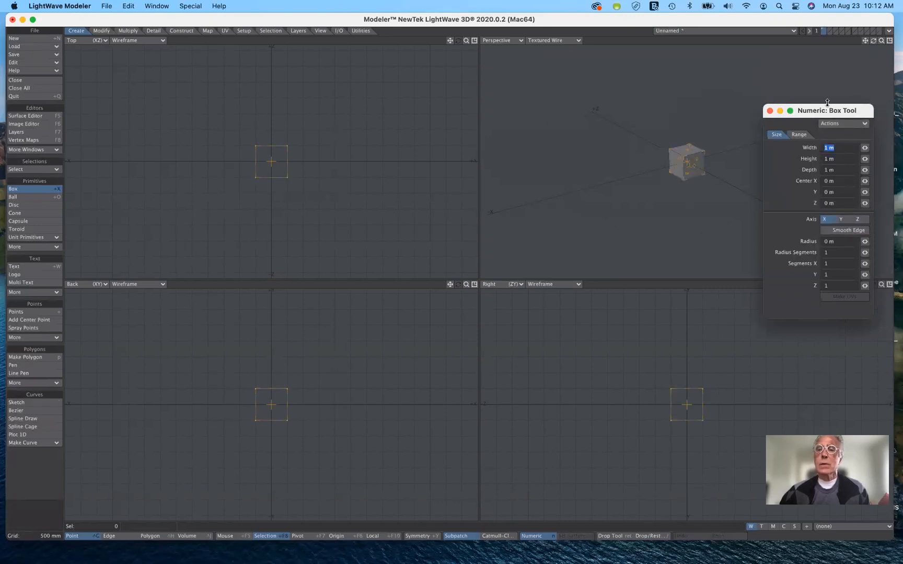
{"action": "left_click_drag", "start_coordinate": [832, 111], "coordinate": [834, 198]}
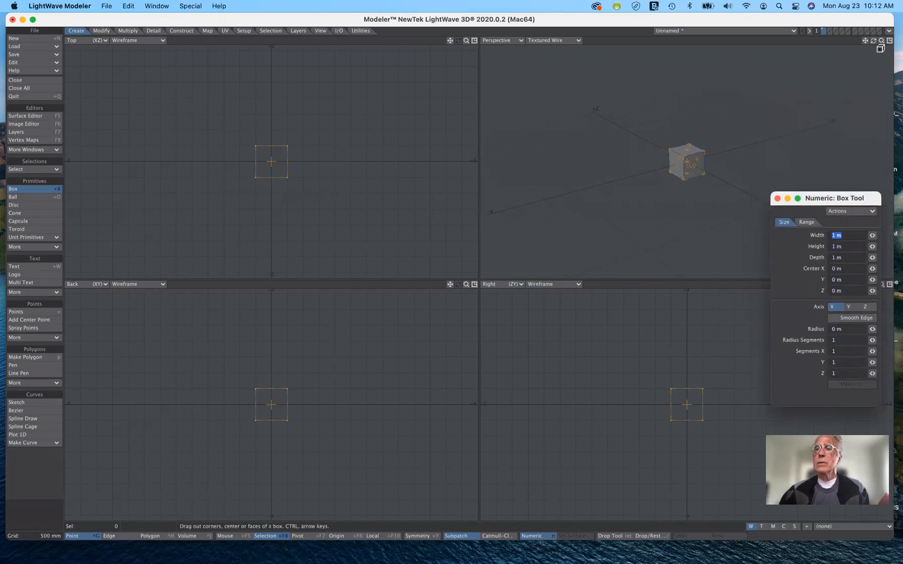
{"action": "left_click_drag", "start_coordinate": [881, 42], "coordinate": [897, 43]}
{"action": "left_click_drag", "start_coordinate": [466, 40], "coordinate": [478, 42]}
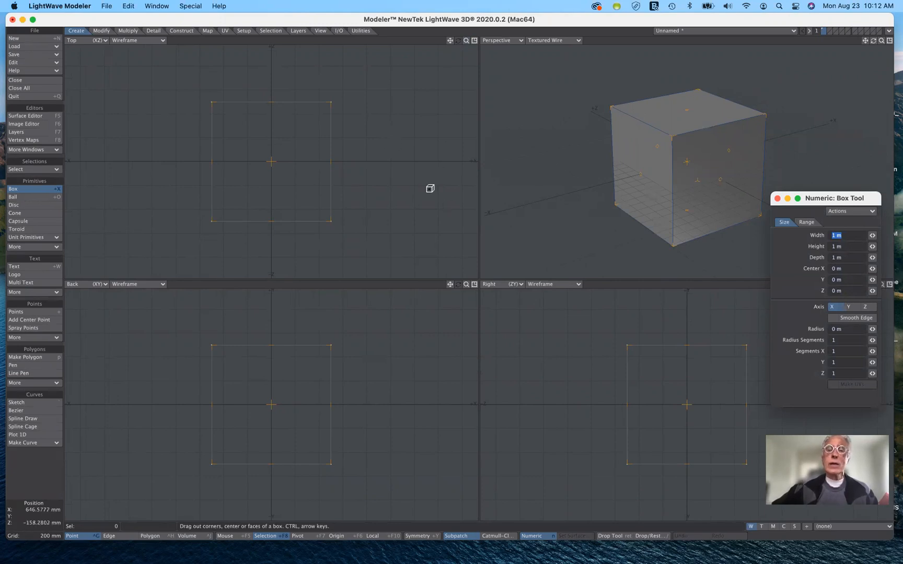
{"action": "left_click", "coordinate": [37, 194]}
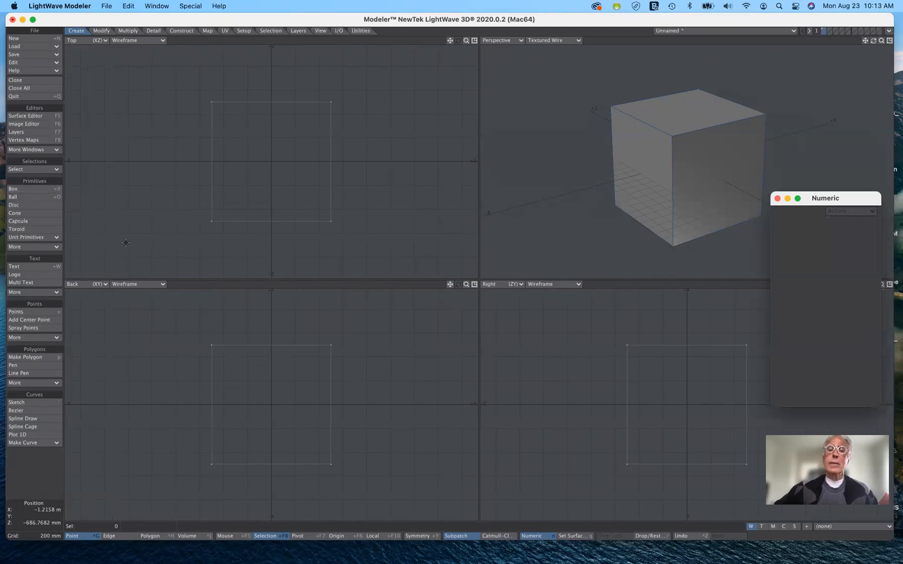
On the second layer, create a globe-type ball at the origin with the Ball tool's default numeric settings
{"action": "left_click", "coordinate": [101, 32]}
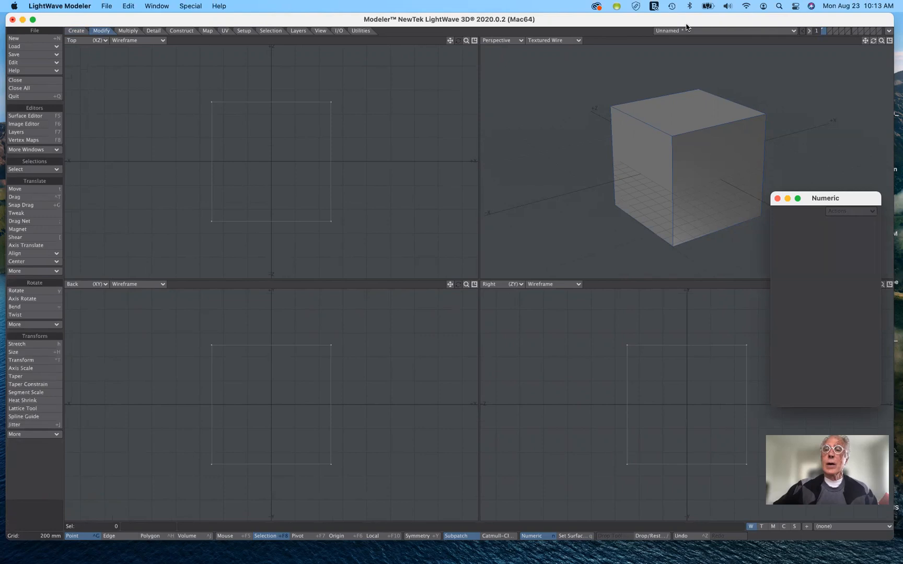
{"action": "left_click", "coordinate": [830, 30]}
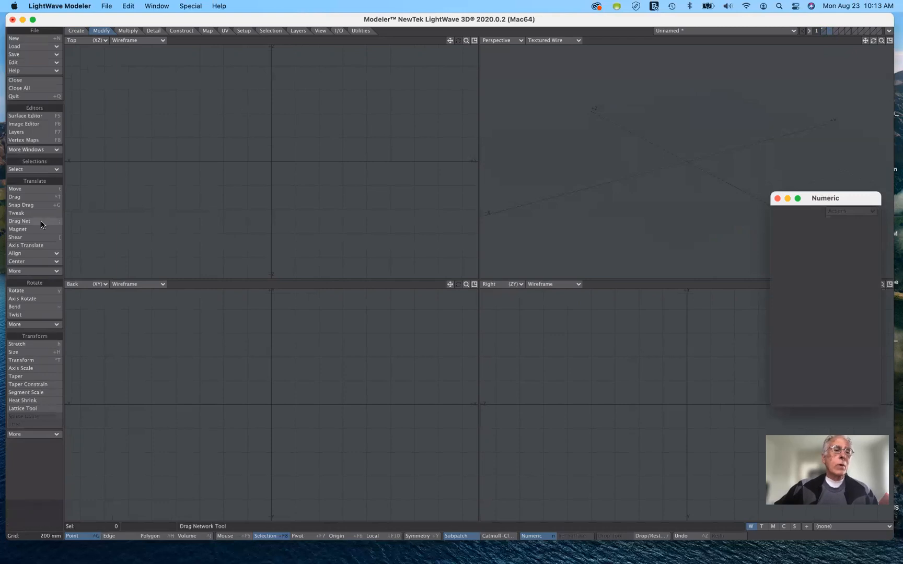
{"action": "left_click", "coordinate": [77, 30]}
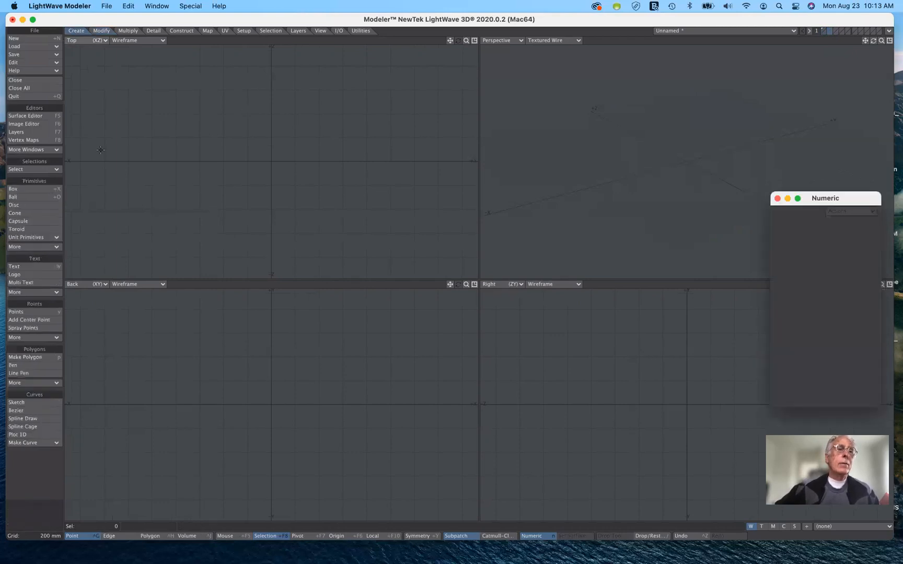
{"action": "left_click", "coordinate": [32, 200]}
{"action": "left_click_drag", "start_coordinate": [853, 194], "coordinate": [749, 81]}
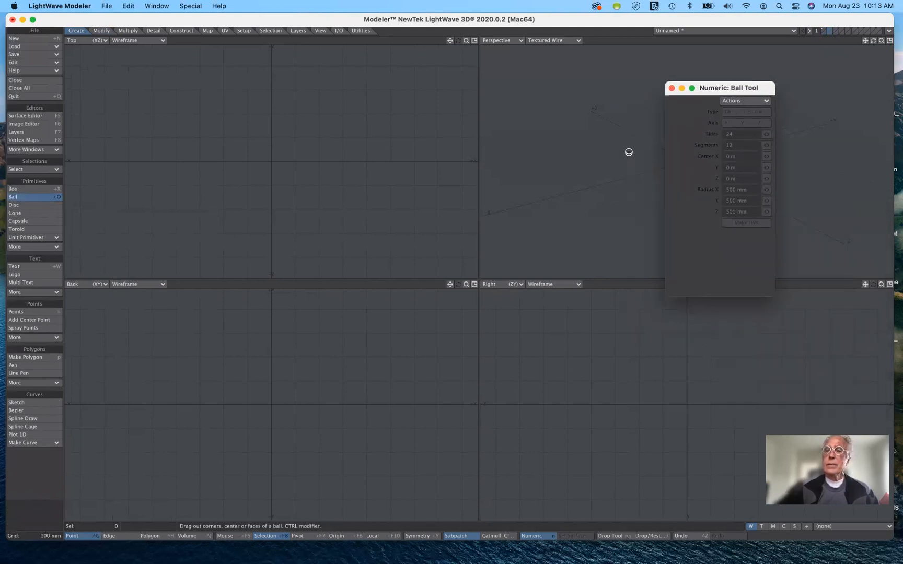
{"action": "left_click", "coordinate": [749, 100]}
{"action": "left_click", "coordinate": [748, 107]}
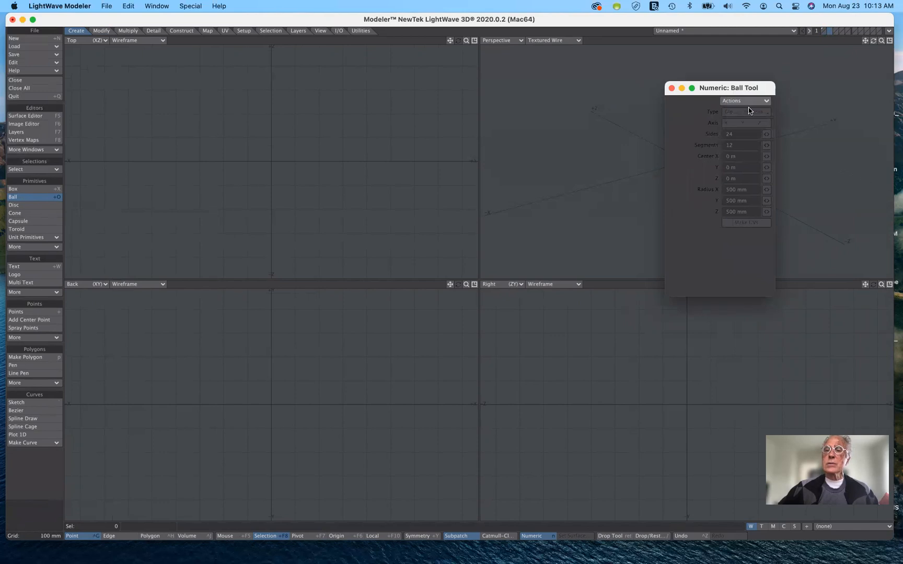
{"action": "left_click", "coordinate": [750, 101]}
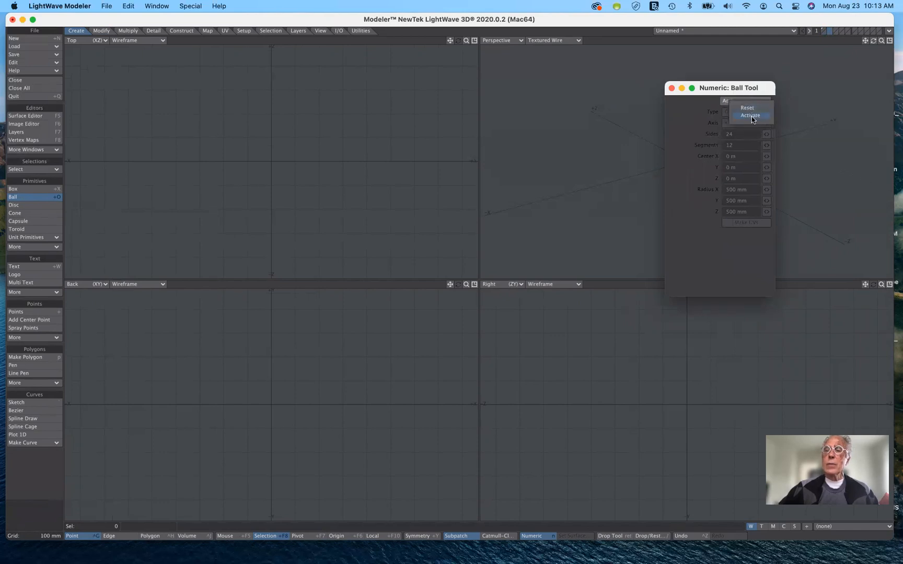
{"action": "left_click", "coordinate": [752, 115]}
{"action": "left_click_drag", "start_coordinate": [756, 87], "coordinate": [521, 180]}
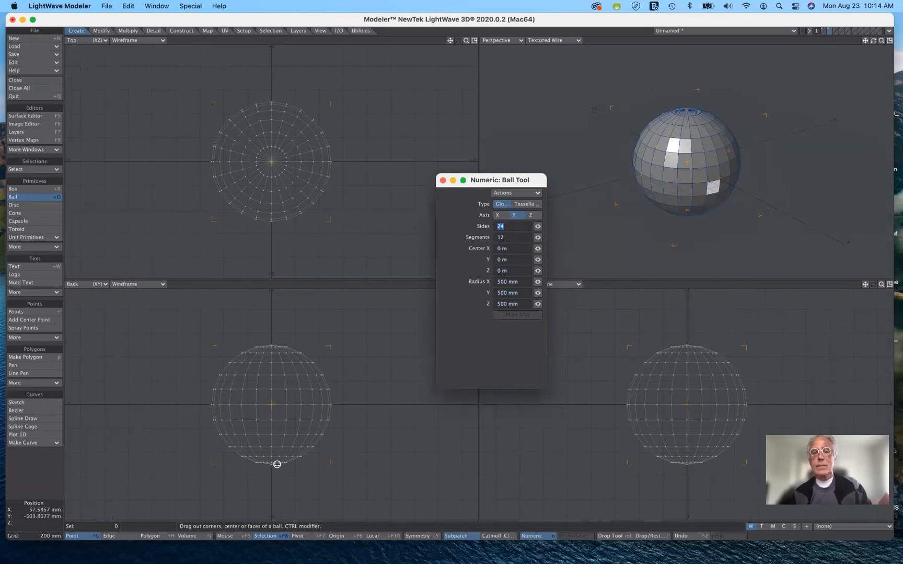
Try the X and Z axes for the ball's poles, and return the axis to Y
{"action": "left_click", "coordinate": [499, 216]}
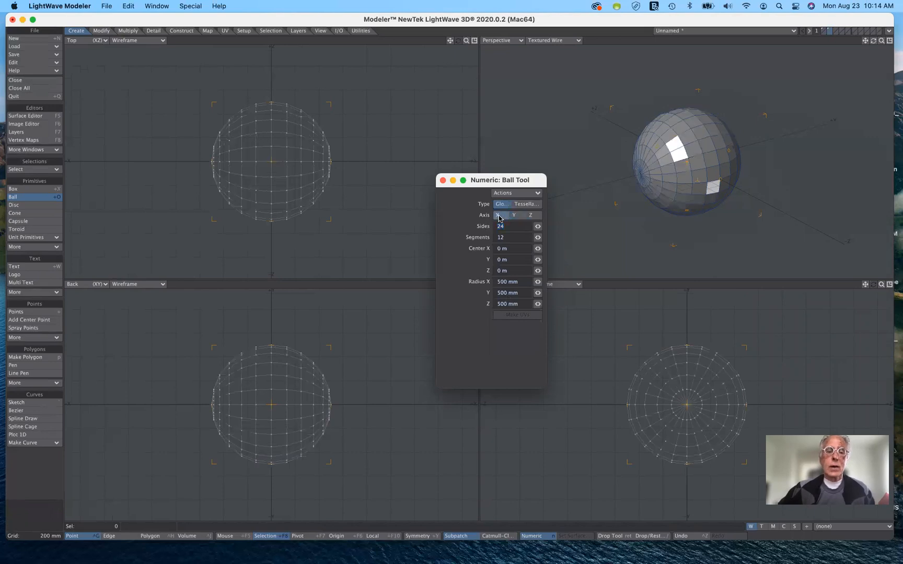
{"action": "left_click", "coordinate": [532, 218]}
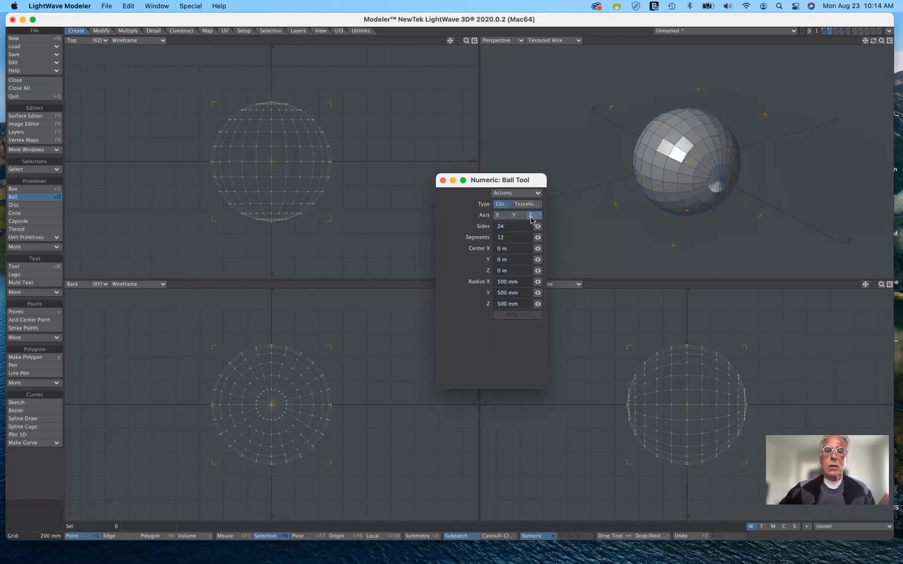
{"action": "left_click", "coordinate": [515, 216]}
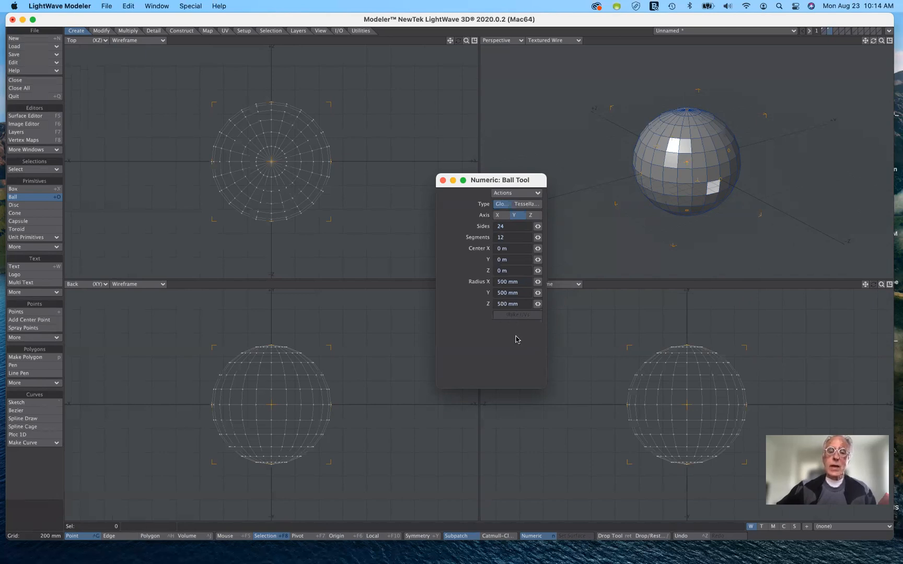
Set the ball's X, Y and Z radii to 1' each in the numeric settings
{"action": "left_click", "coordinate": [520, 283]}
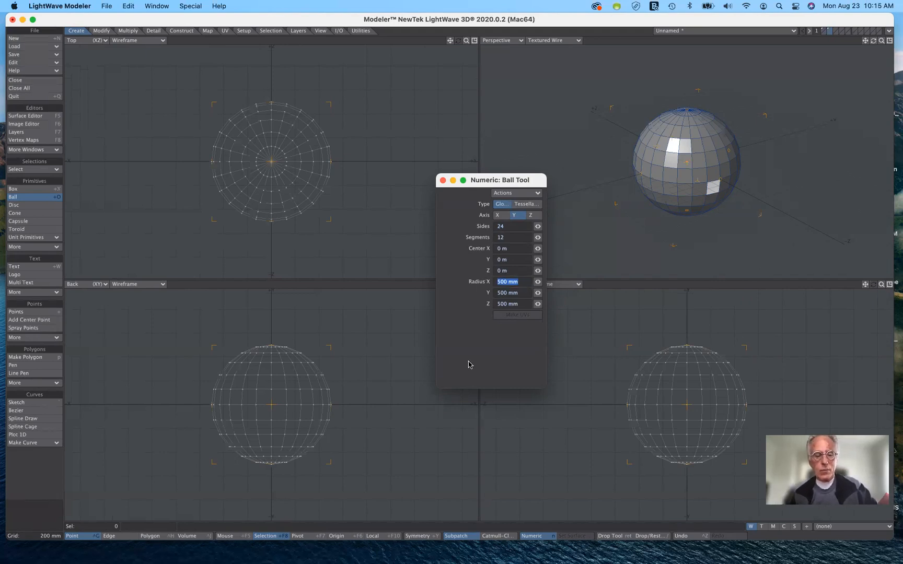
{"action": "type", "text": "1"}
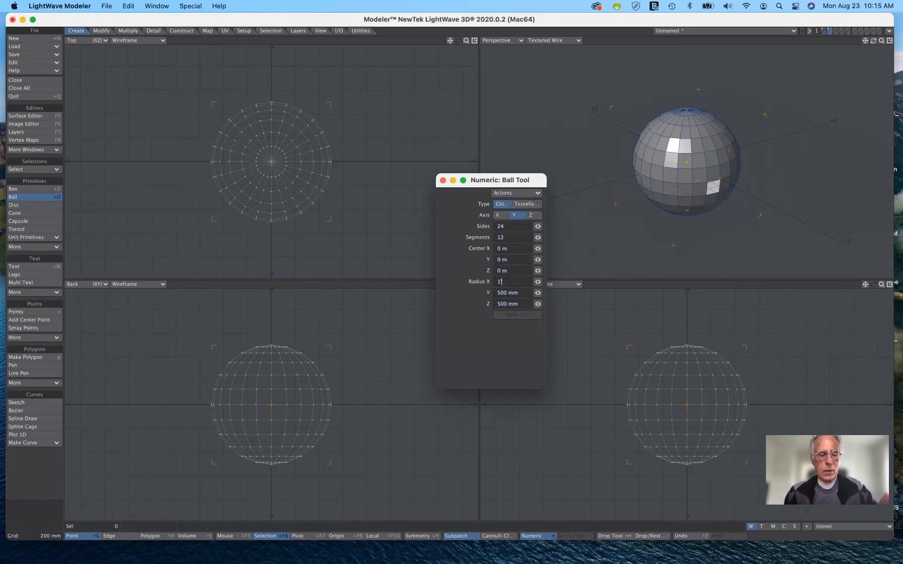
{"action": "type", "text": "'"}
{"action": "key", "text": "Tab"}
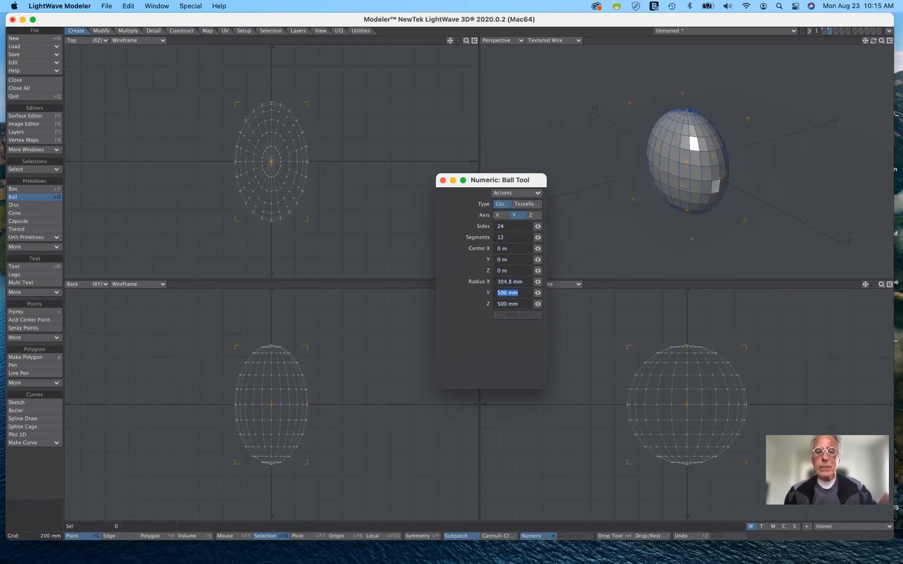
{"action": "type", "text": "1"}
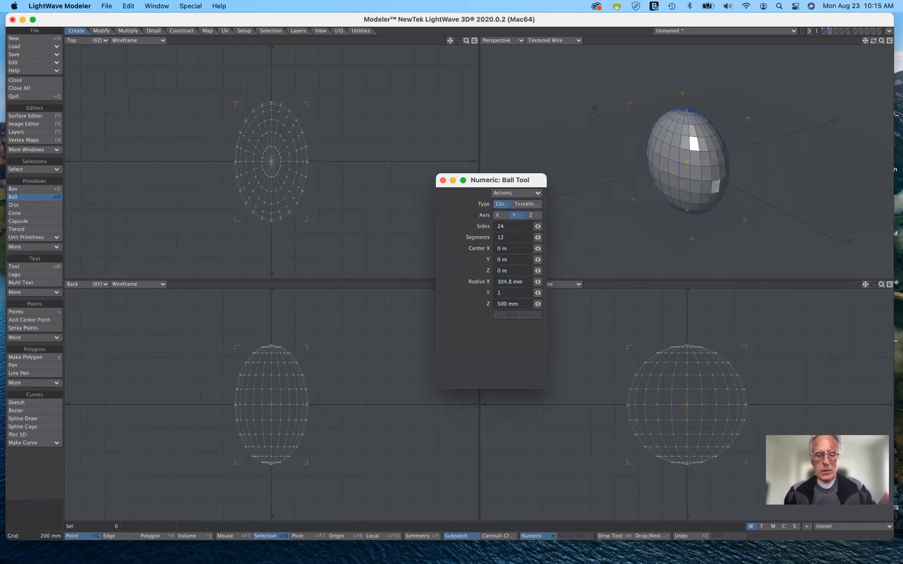
{"action": "type", "text": "'"}
{"action": "key", "text": "Tab"}
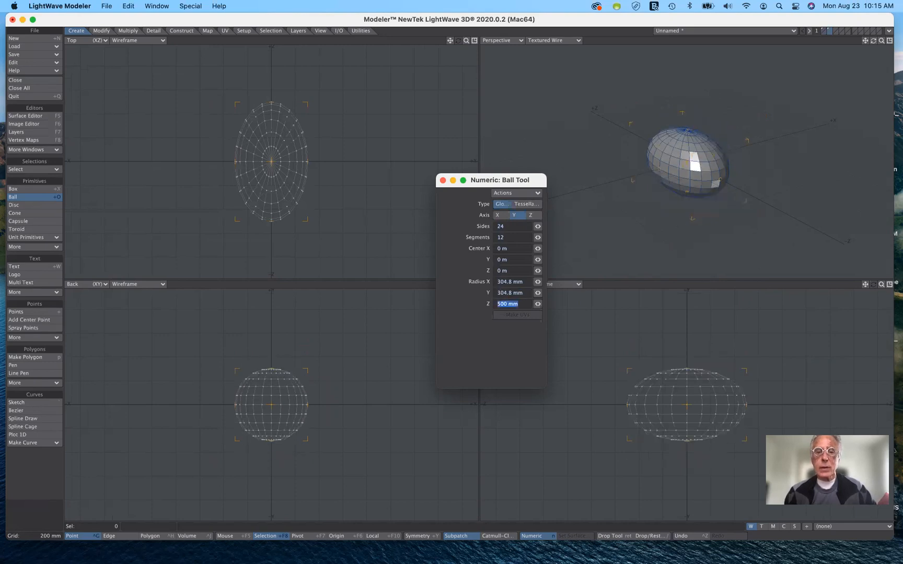
{"action": "type", "text": "1"}
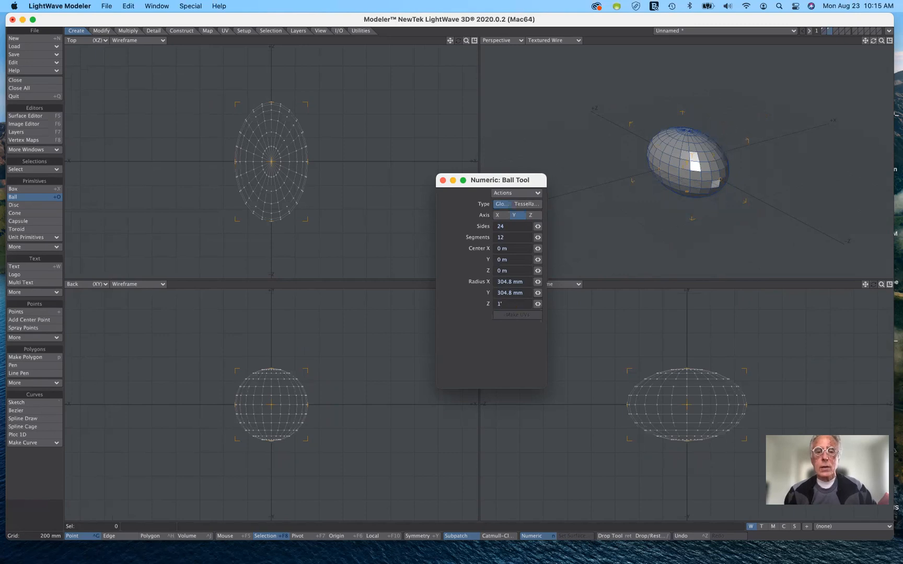
{"action": "type", "text": "'"}
{"action": "key", "text": "Tab"}
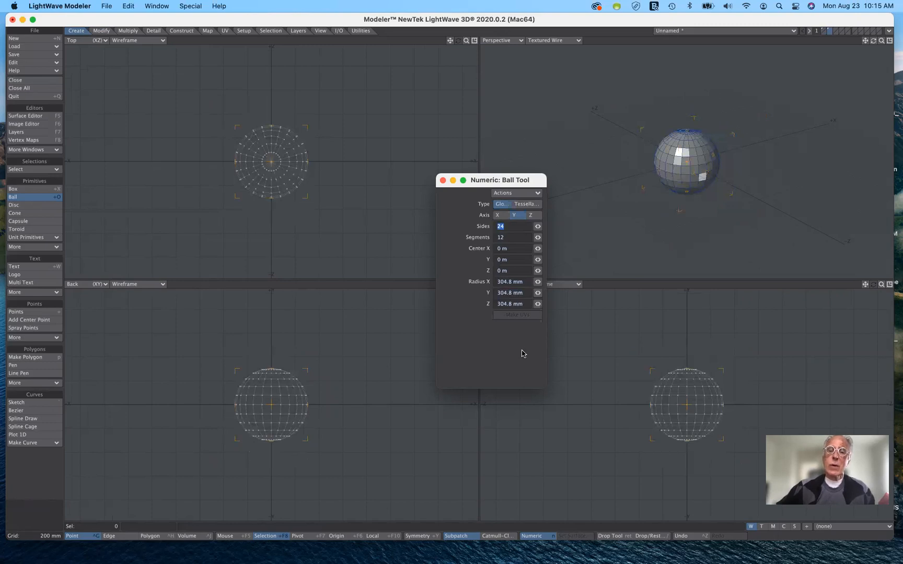
Reset the ball to its default values, try the Tessellation type, and return it to Globe
{"action": "left_click", "coordinate": [517, 193]}
{"action": "left_click", "coordinate": [515, 199]}
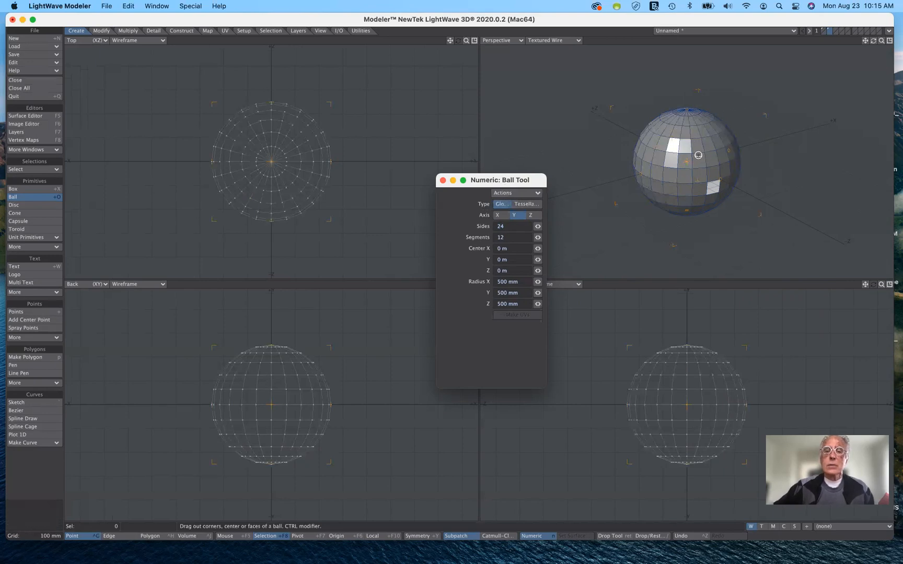
{"action": "left_click", "coordinate": [533, 204]}
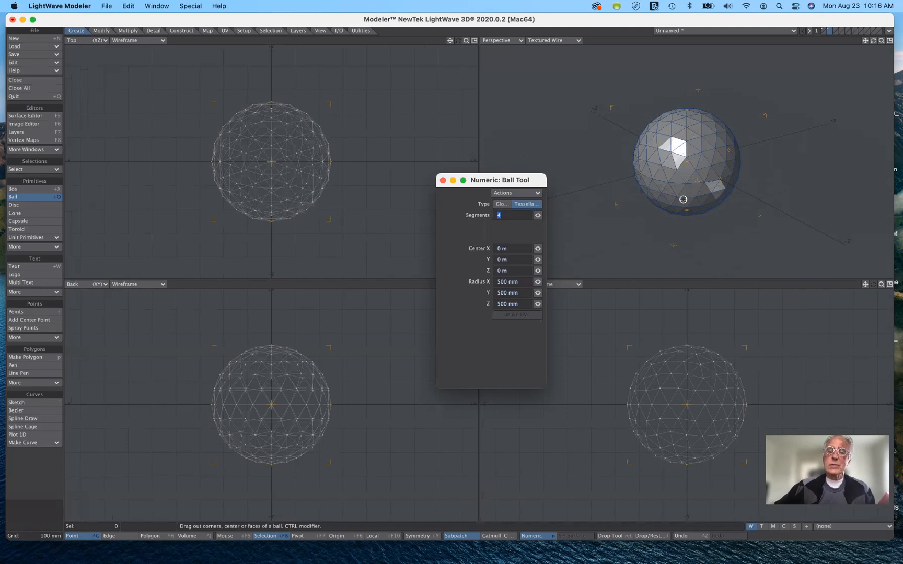
{"action": "left_click", "coordinate": [502, 205]}
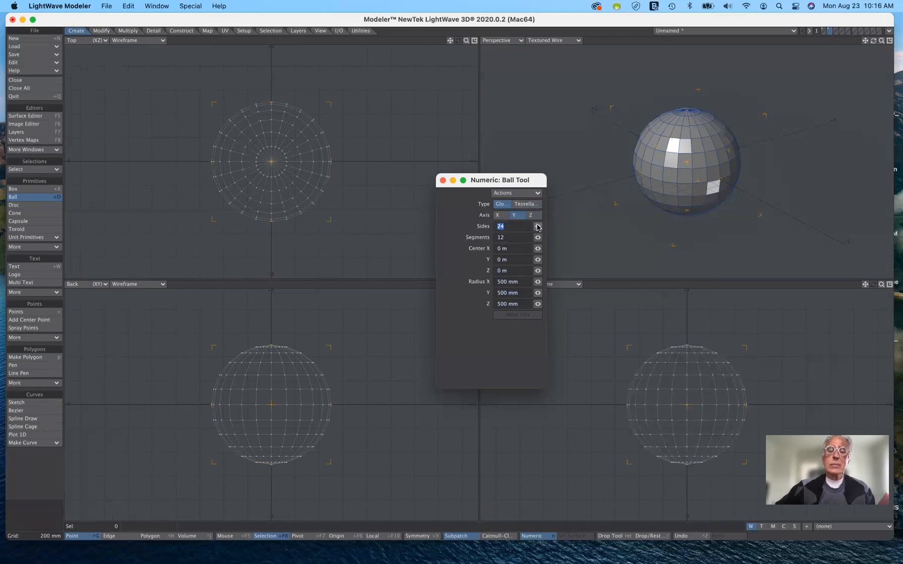
Try 5 sides and 5 segments on the globe ball, and restore 24 sides and 12 segments
{"action": "left_click_drag", "start_coordinate": [538, 227], "coordinate": [505, 226]}
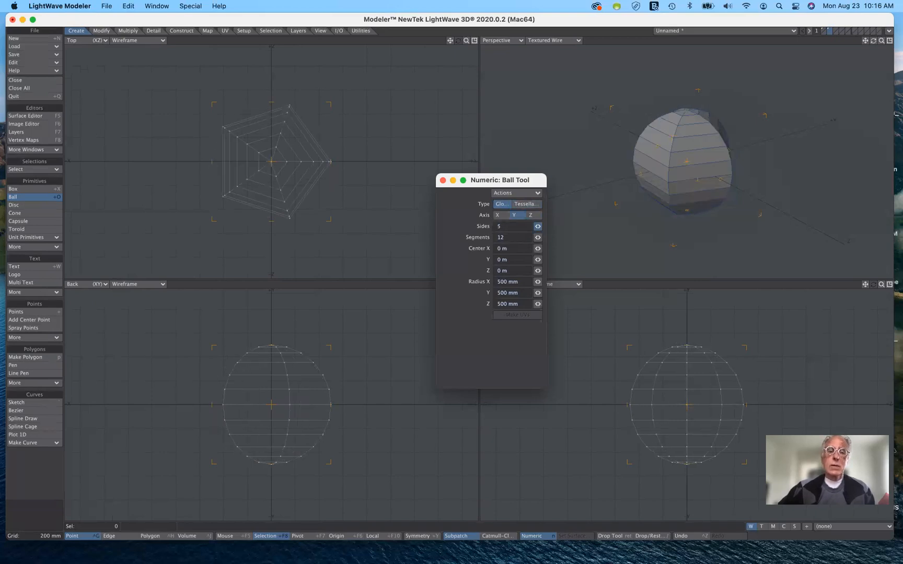
{"action": "left_click_drag", "start_coordinate": [505, 226], "coordinate": [526, 241]}
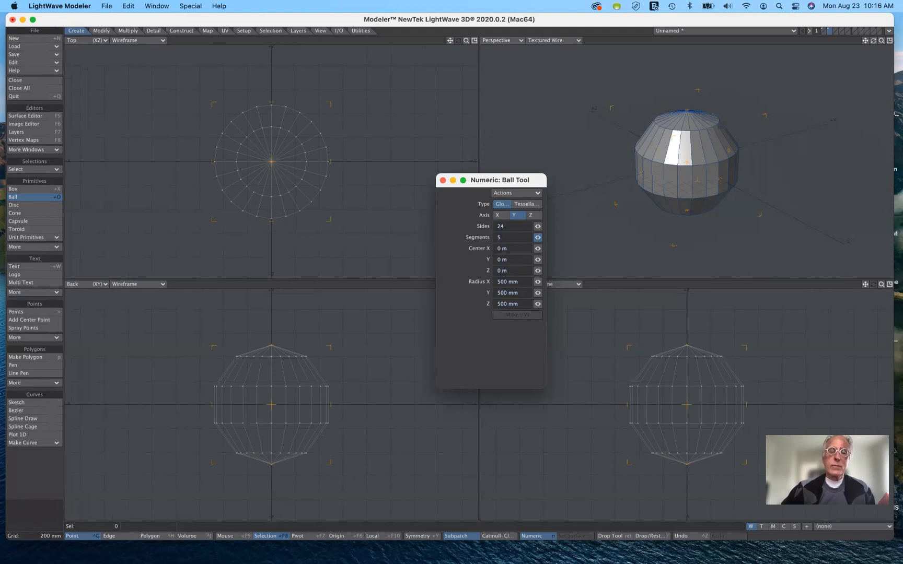
{"action": "left_click_drag", "start_coordinate": [538, 237], "coordinate": [555, 237]}
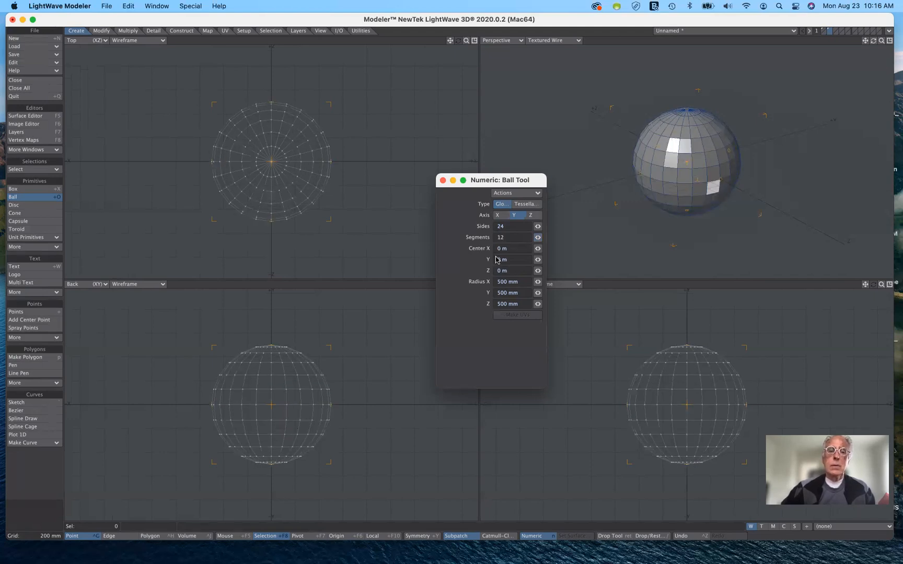
Keep the ball, and on the third layer draw a Disc tool cylinder about 1.08 m by 1.02 m across and 805 mm tall
{"action": "left_click", "coordinate": [36, 197]}
{"action": "left_click", "coordinate": [837, 30]}
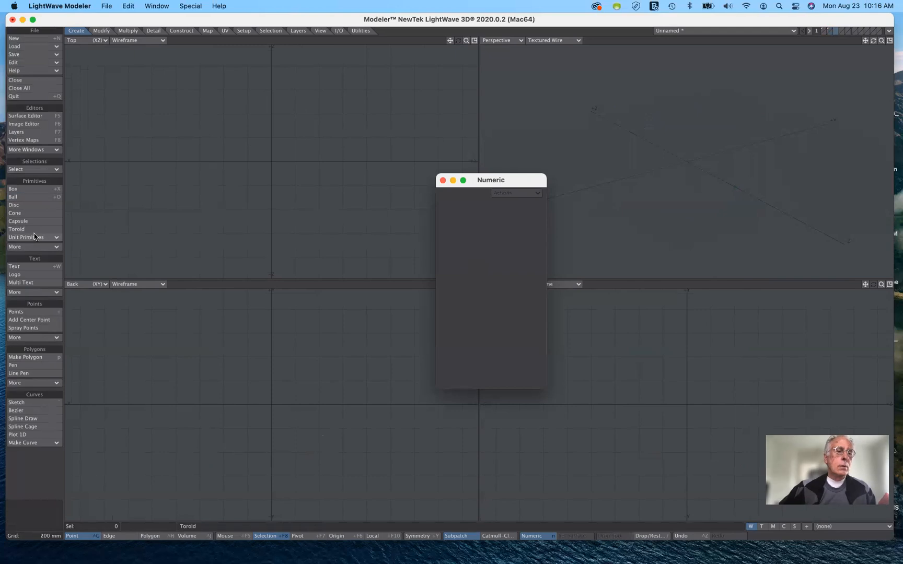
{"action": "left_click", "coordinate": [33, 205]}
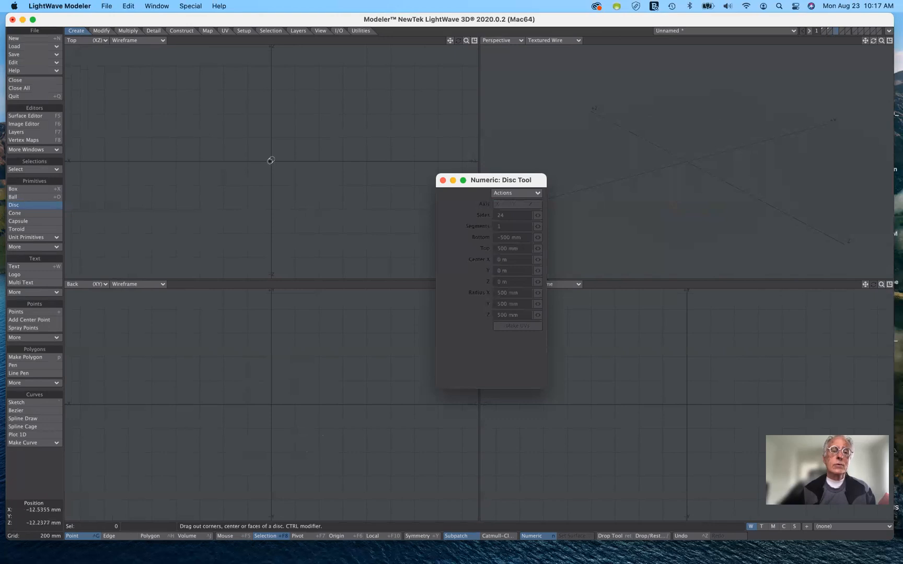
{"action": "left_click_drag", "start_coordinate": [271, 161], "coordinate": [334, 221]}
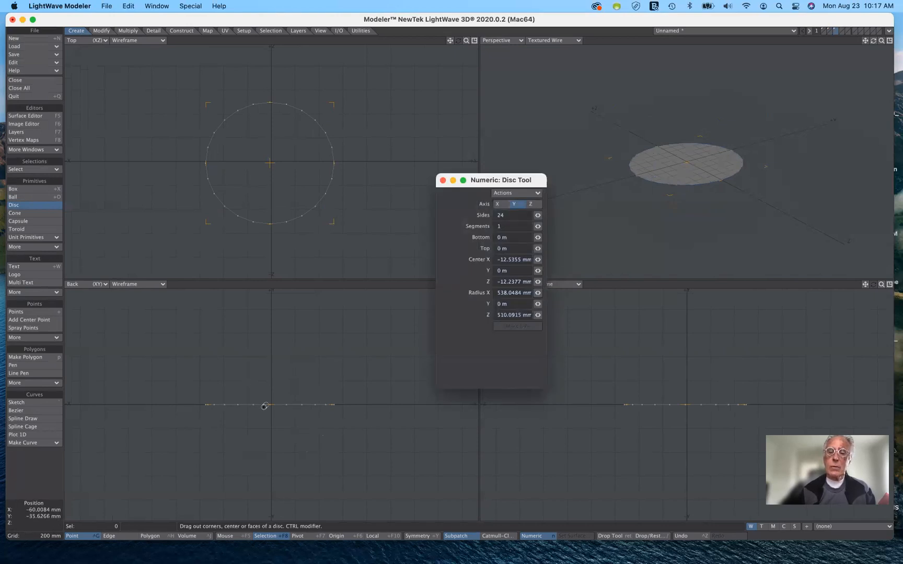
{"action": "left_click_drag", "start_coordinate": [271, 405], "coordinate": [270, 308]}
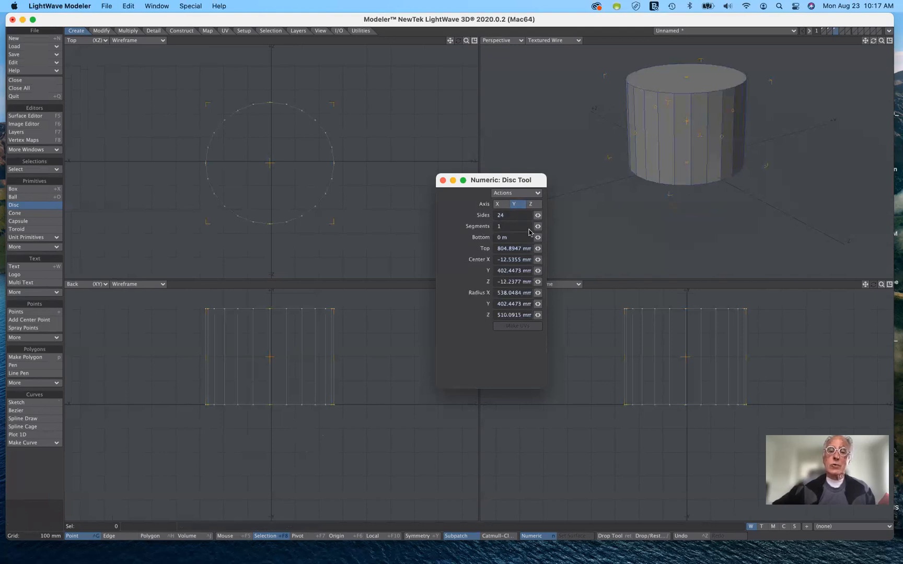
Reset the Disc tool to its default values and set the cylinder's axis to Y
{"action": "left_click", "coordinate": [516, 193]}
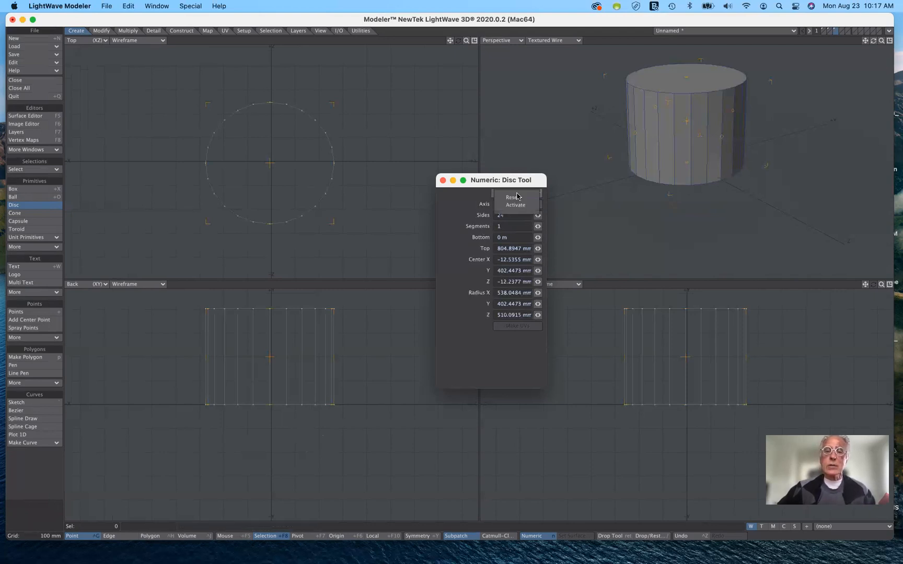
{"action": "left_click", "coordinate": [516, 199]}
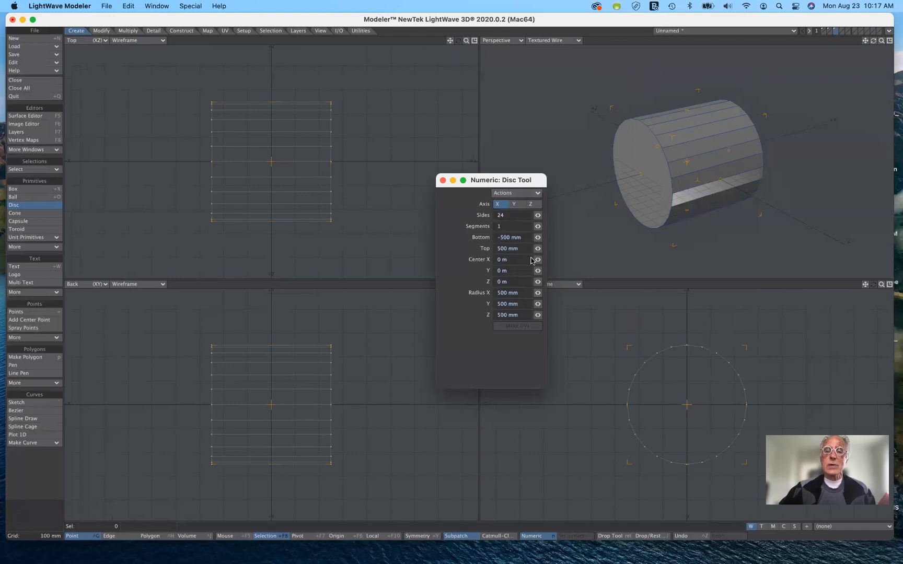
{"action": "left_click", "coordinate": [514, 206]}
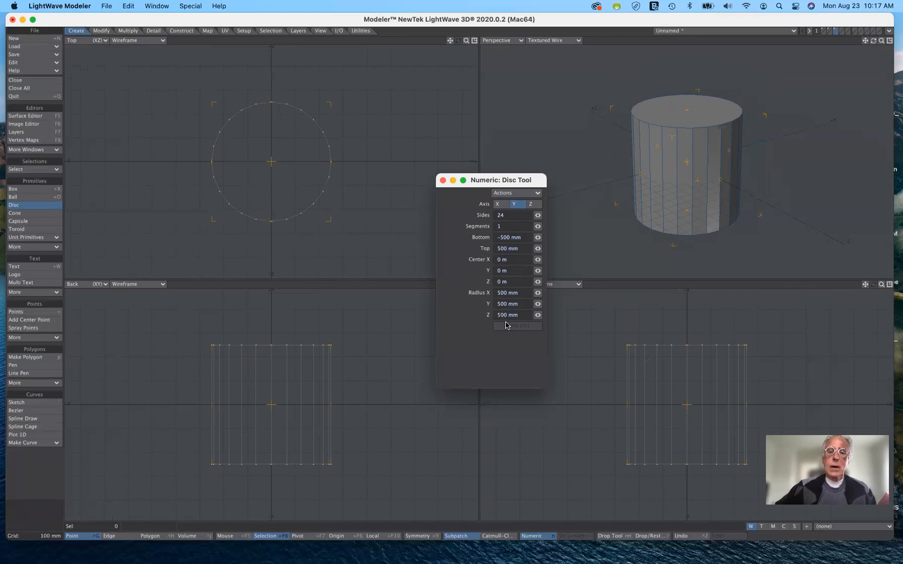
Try a Y radius of about 537 mm for the cylinder, and set it back to 500 mm
{"action": "mouse_move", "coordinate": [539, 306]}
{"action": "left_mouse_down"}
{"action": "mouse_move", "coordinate": [557, 306]}
{"action": "mouse_move", "coordinate": [545, 306]}
{"action": "left_mouse_up"}
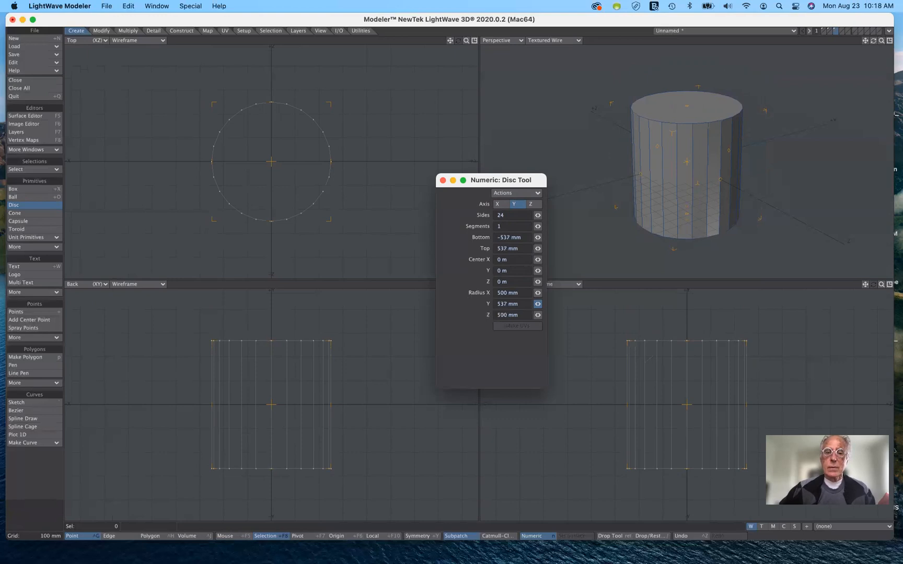
{"action": "left_click_drag", "start_coordinate": [545, 307], "coordinate": [544, 307]}
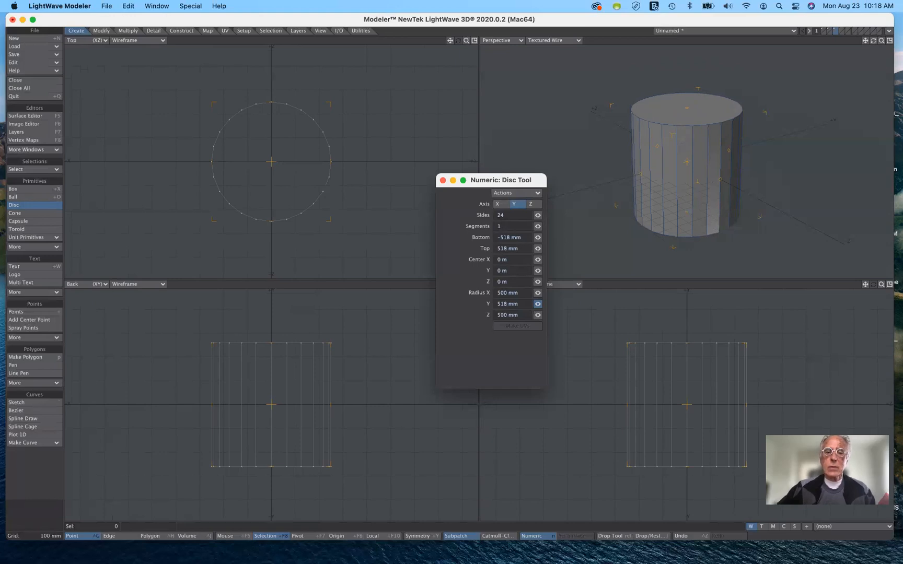
{"action": "left_click_drag", "start_coordinate": [539, 305], "coordinate": [433, 321]}
{"action": "type", "text": "500"}
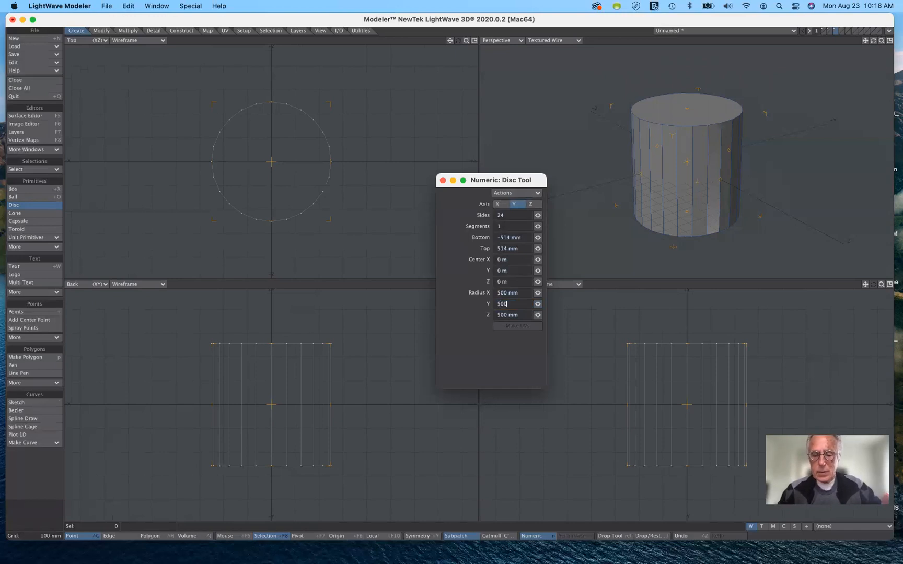
{"action": "key", "text": "Tab"}
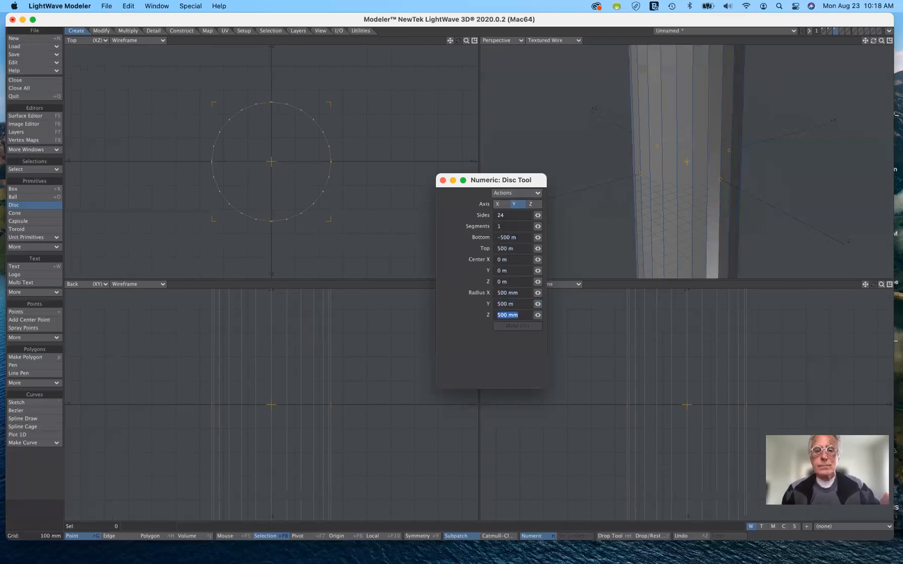
{"action": "left_click", "coordinate": [515, 303]}
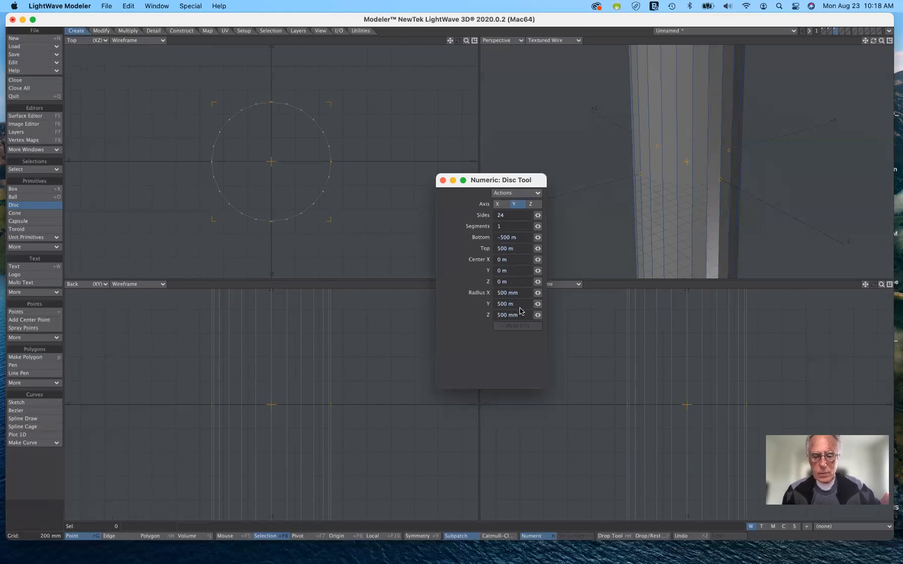
{"action": "type", "text": "m"}
{"action": "key", "text": "Tab"}
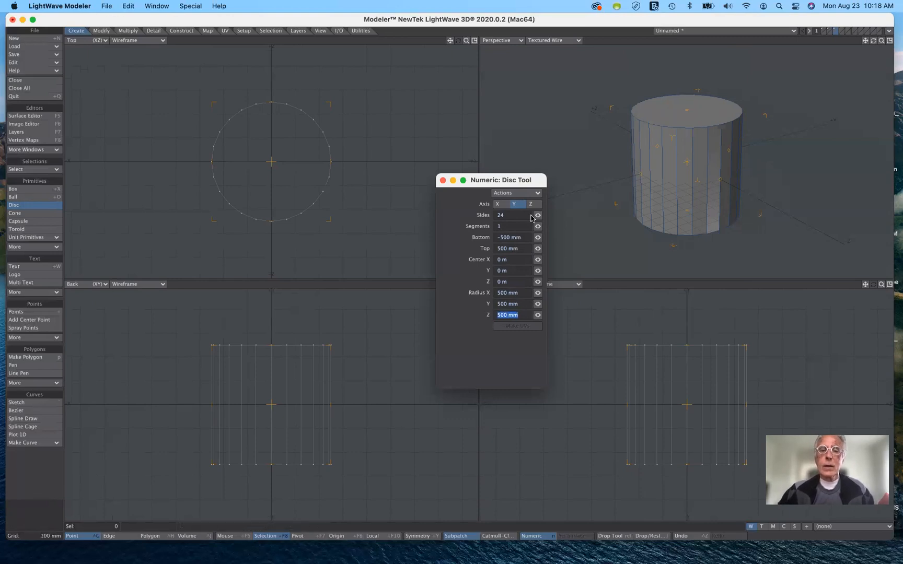
Try 22 sides on the cylinder, and set the number of sides back to 24
{"action": "left_click_drag", "start_coordinate": [537, 218], "coordinate": [505, 215]}
{"action": "left_click", "coordinate": [505, 216]}
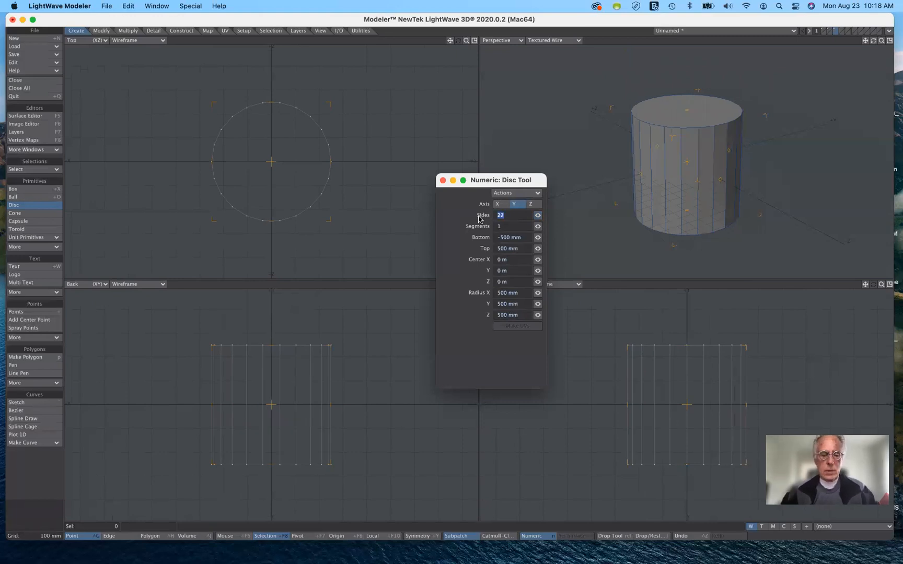
{"action": "type", "text": "24"}
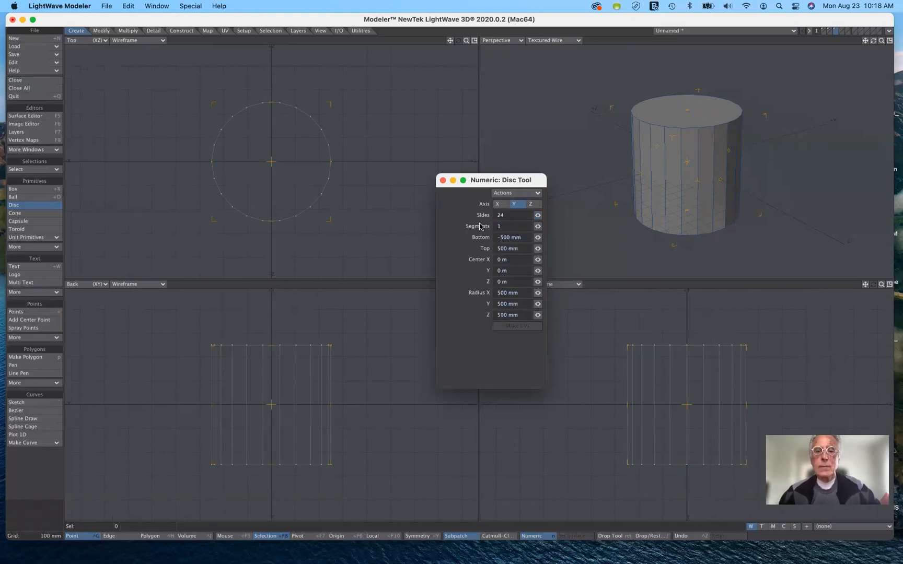
{"action": "key", "text": "Tab"}
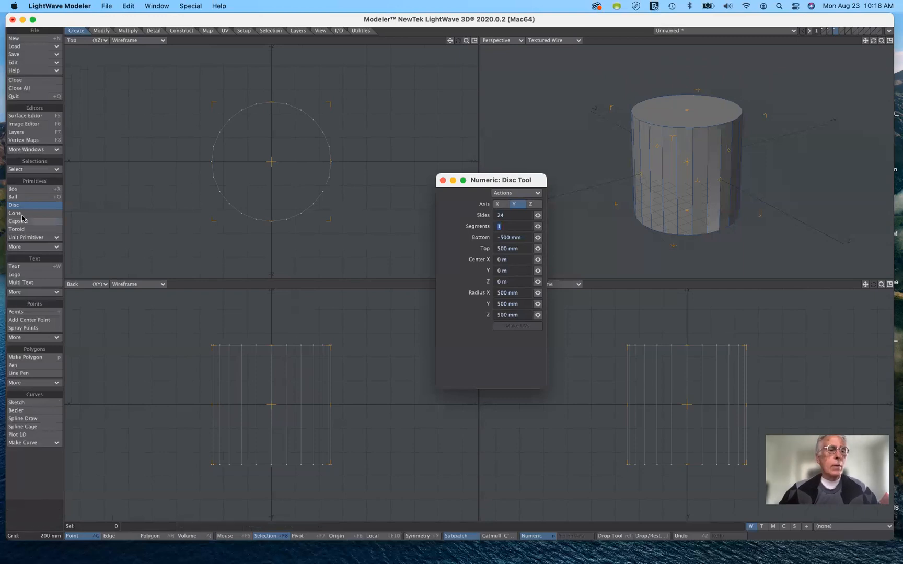
Keep the cylinder, and on an empty layer create a cone with the Cone tool's default numeric settings and its axis set to Y
{"action": "left_click", "coordinate": [36, 206]}
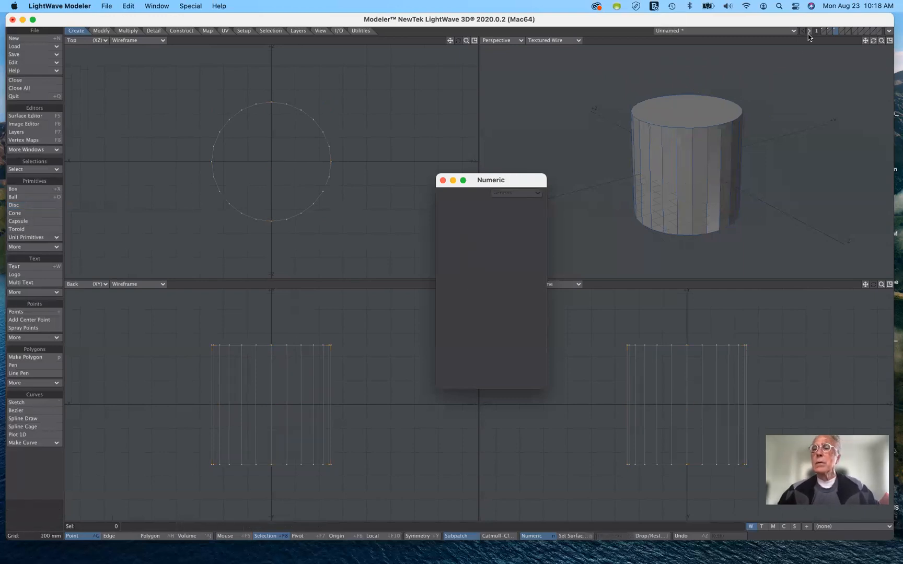
{"action": "left_click", "coordinate": [845, 31]}
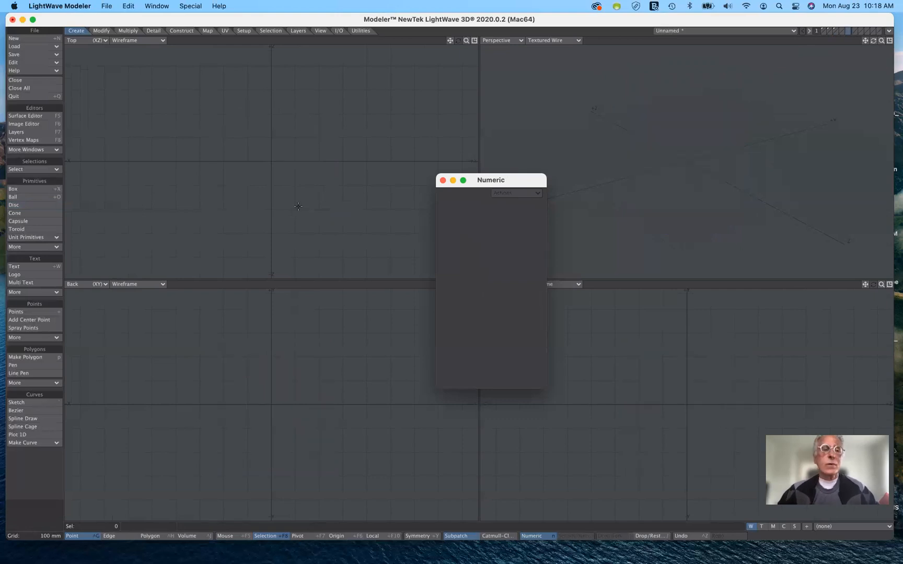
{"action": "left_click", "coordinate": [42, 213]}
{"action": "left_click", "coordinate": [538, 192]}
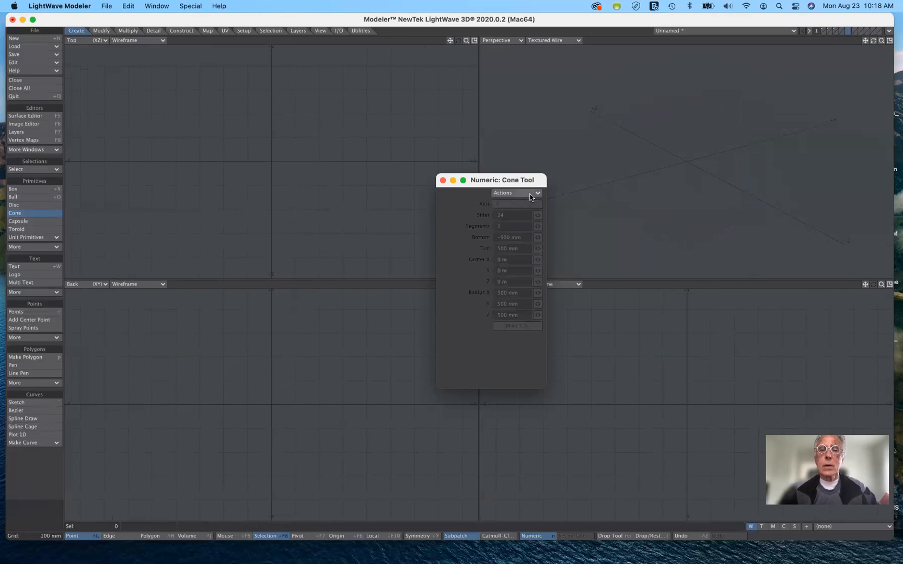
{"action": "left_click", "coordinate": [527, 202]}
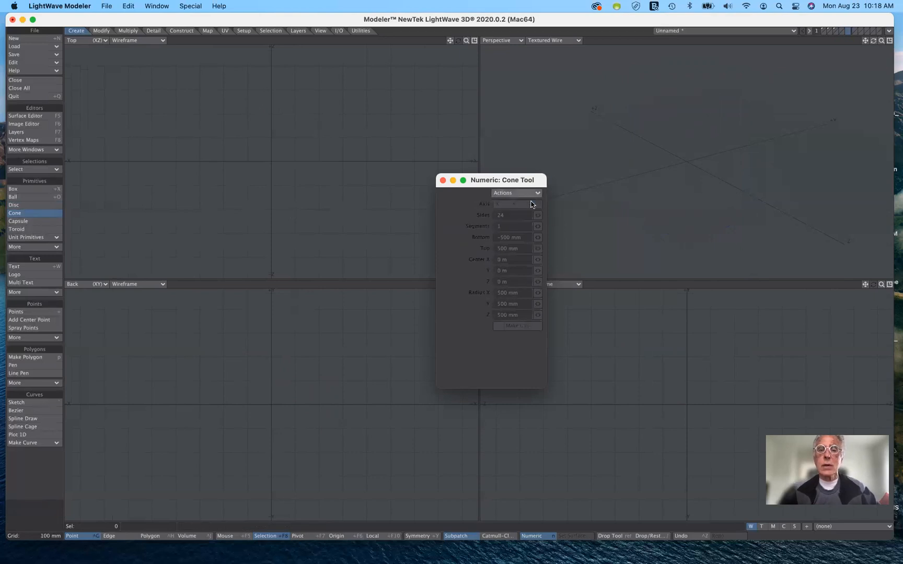
{"action": "left_click", "coordinate": [534, 193]}
{"action": "left_click", "coordinate": [531, 205]}
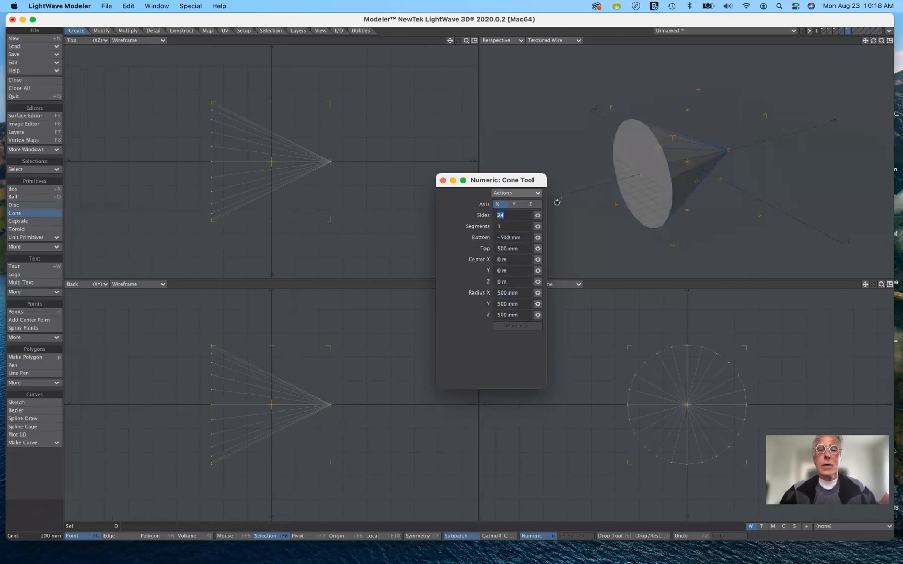
{"action": "left_click", "coordinate": [513, 205]}
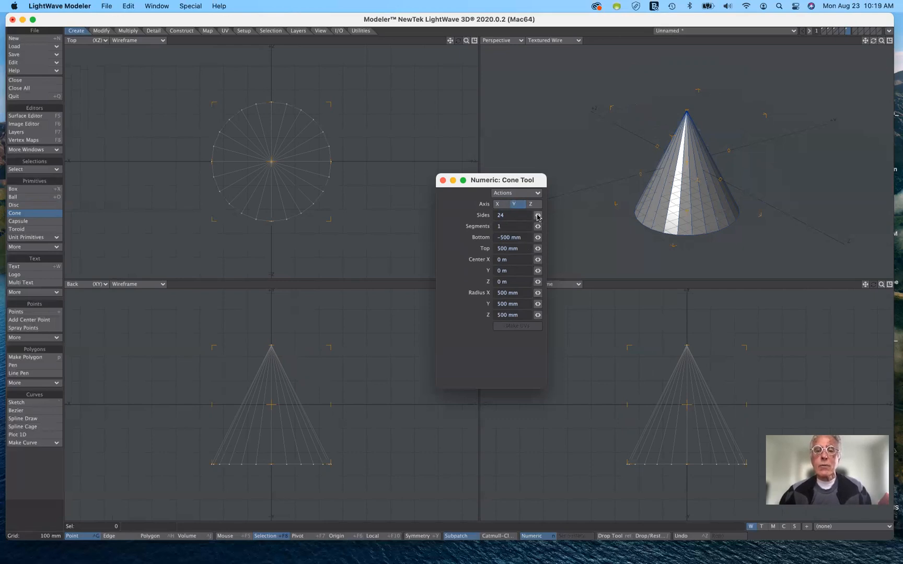
Try 4 and 14 sides on the cone, and raise its top to about 568 mm
{"action": "left_click_drag", "start_coordinate": [537, 215], "coordinate": [497, 215]}
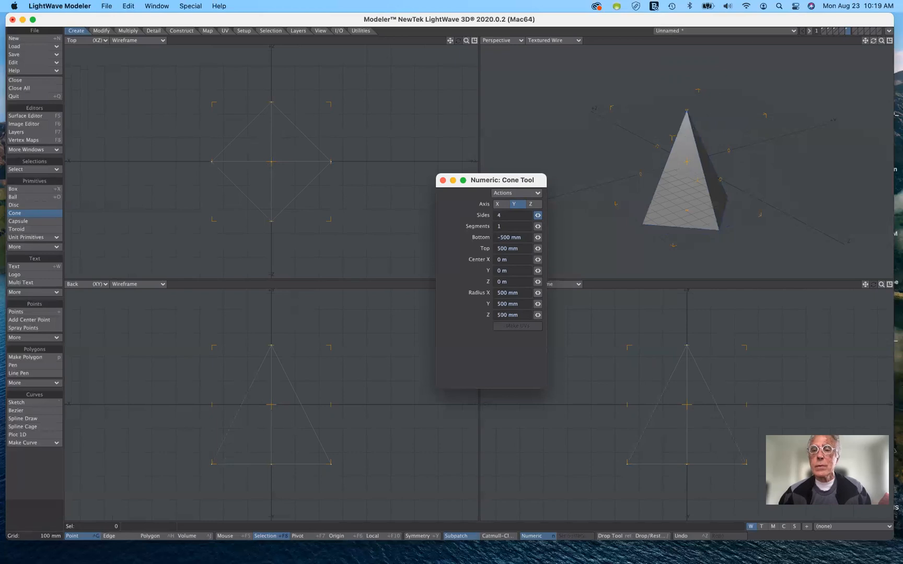
{"action": "left_click_drag", "start_coordinate": [497, 215], "coordinate": [541, 215]}
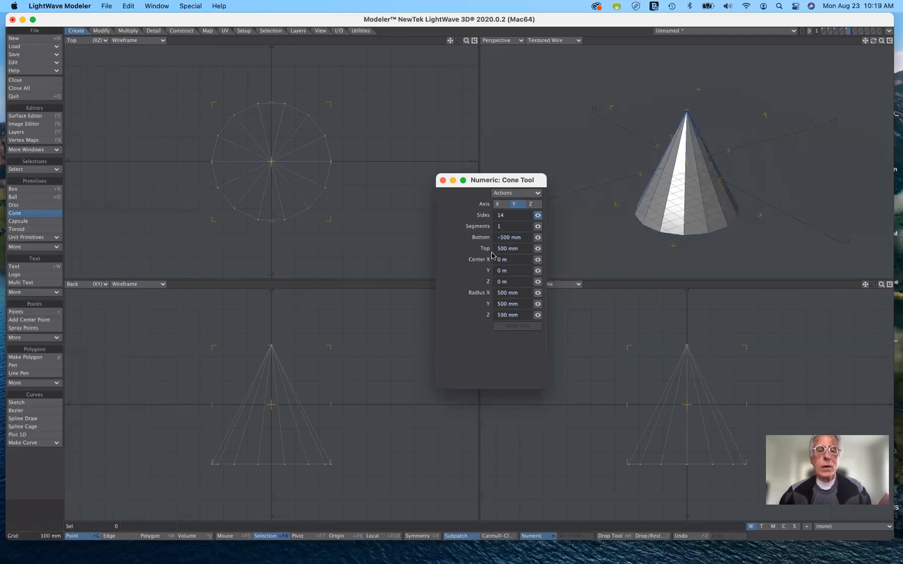
{"action": "mouse_move", "coordinate": [272, 348]}
{"action": "left_mouse_down"}
{"action": "mouse_move", "coordinate": [275, 397]}
{"action": "mouse_move", "coordinate": [273, 337]}
{"action": "left_mouse_up"}
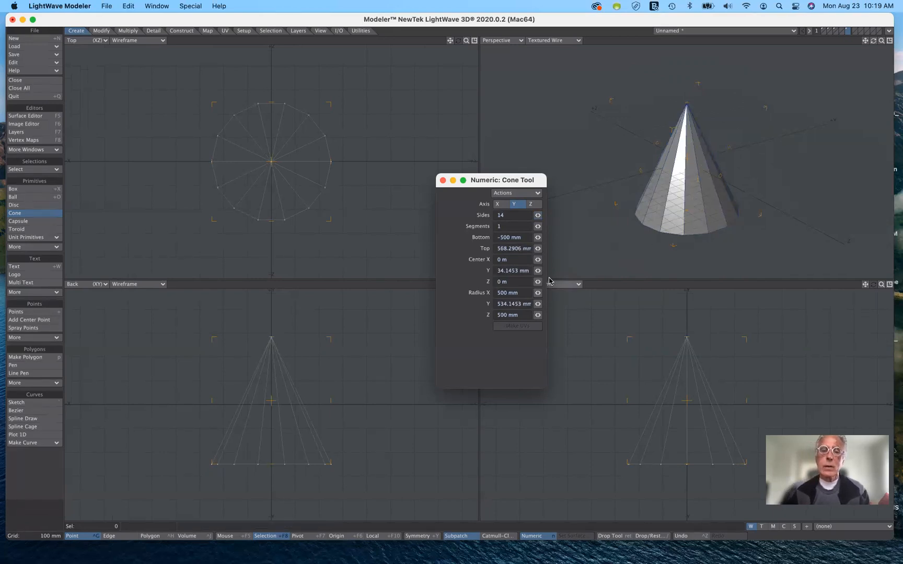
Reset the Cone tool to its default values, set the cone's axis to Y, and keep the cone
{"action": "left_click", "coordinate": [515, 194]}
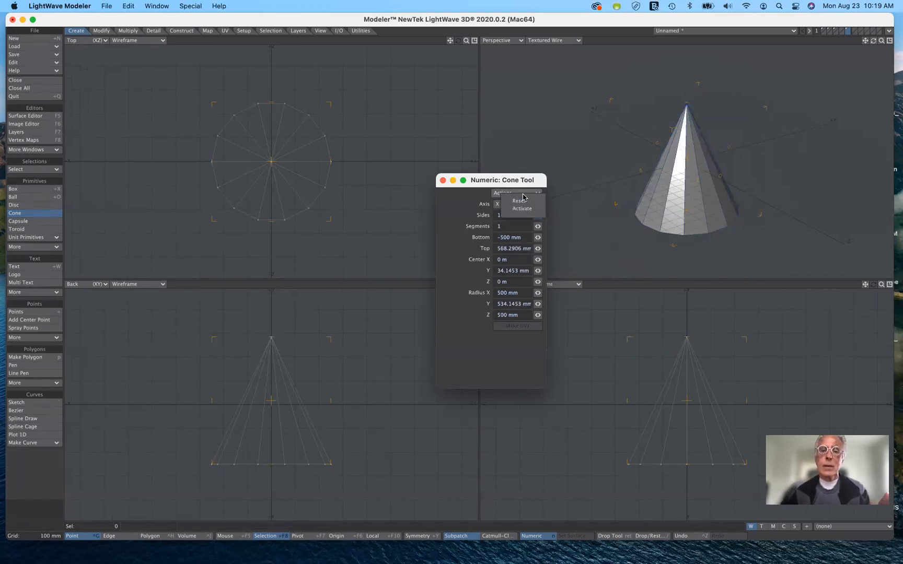
{"action": "left_click", "coordinate": [523, 201]}
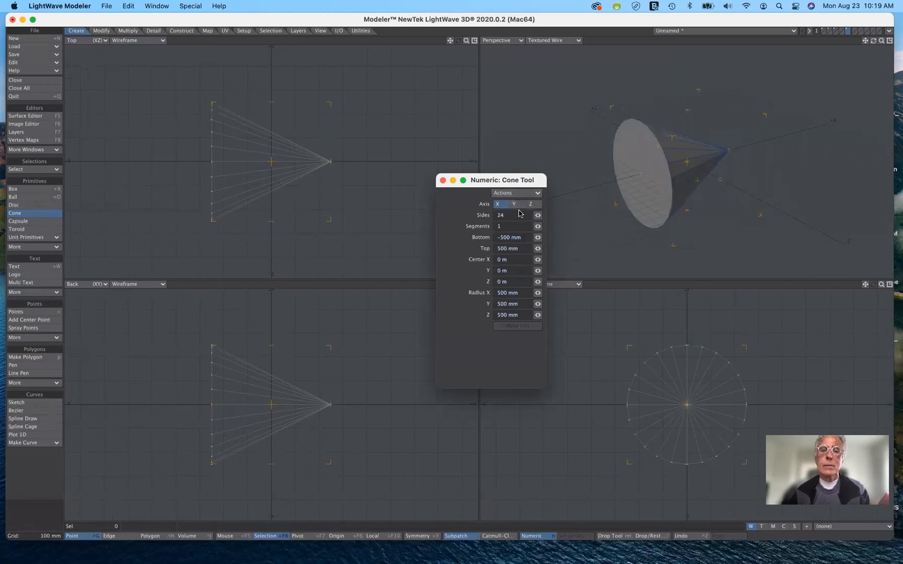
{"action": "left_click", "coordinate": [516, 204]}
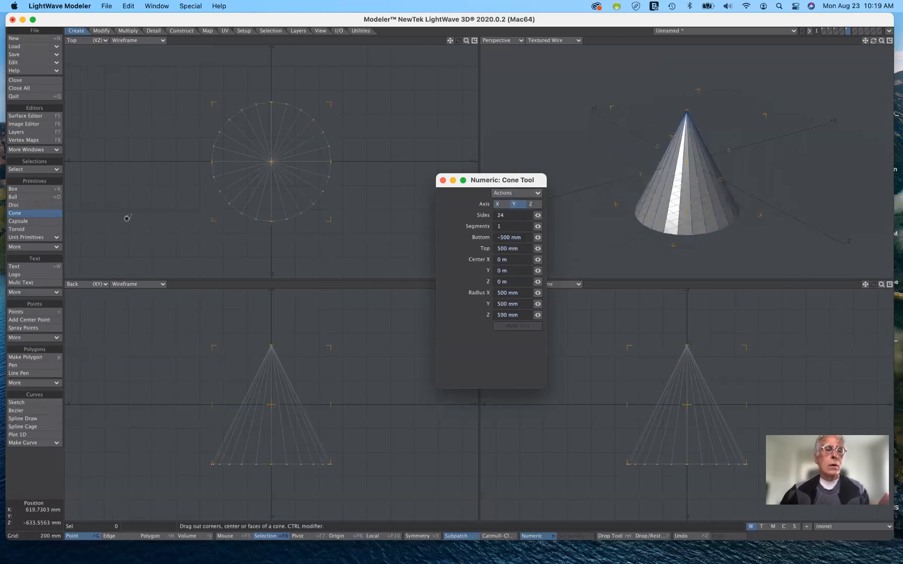
{"action": "left_click", "coordinate": [33, 214]}
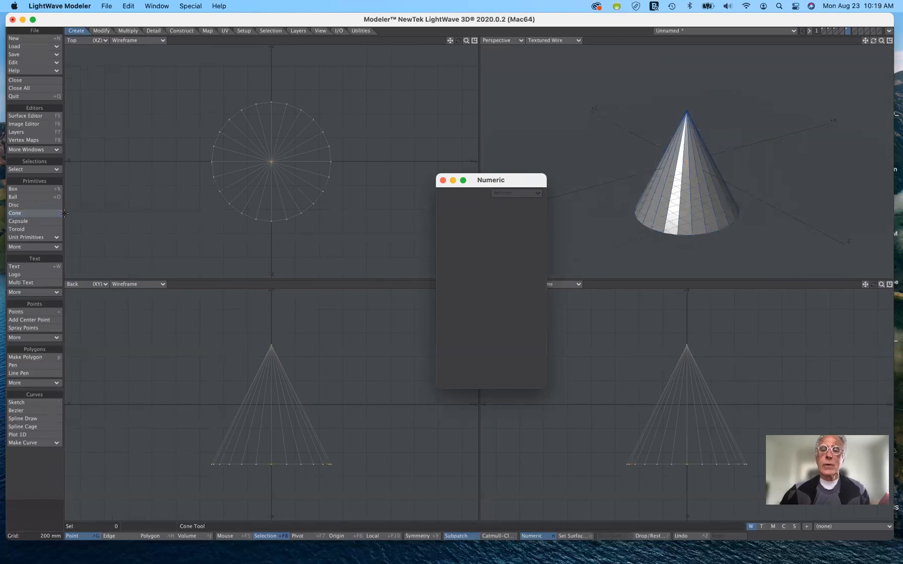
On an empty layer, place a default capsule with the Capsule tool, centred at about X 206 mm and Z -140 mm
{"action": "left_click", "coordinate": [855, 32]}
{"action": "left_click", "coordinate": [16, 205]}
{"action": "left_click", "coordinate": [27, 223]}
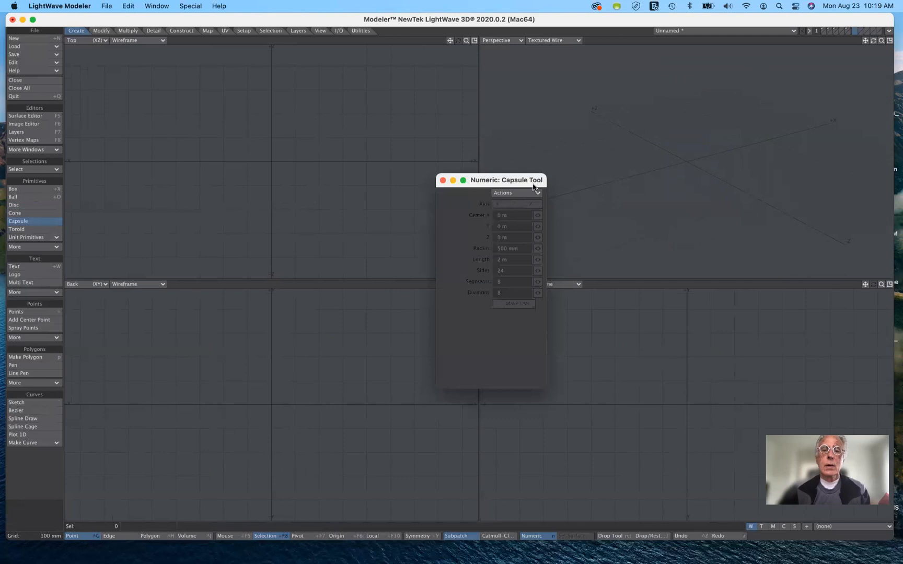
{"action": "left_click", "coordinate": [520, 194]}
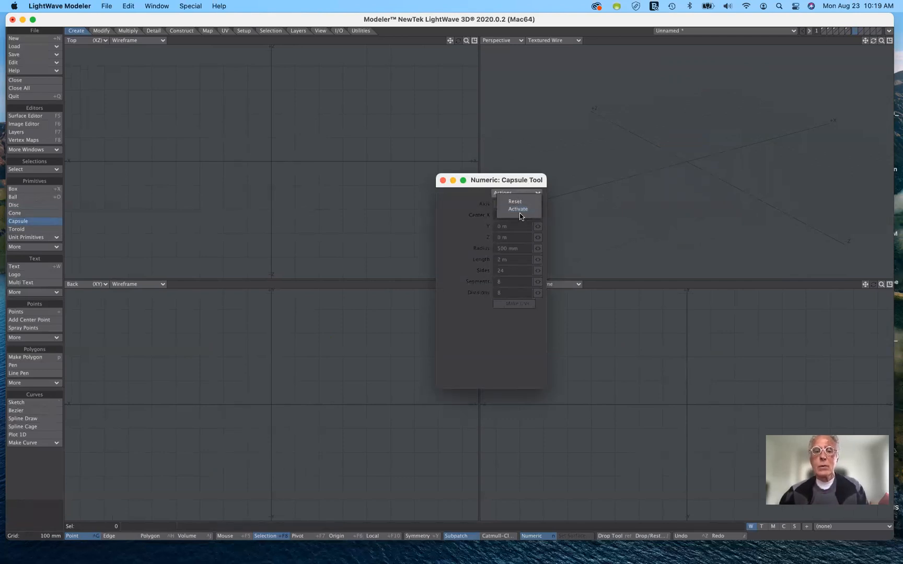
{"action": "left_click", "coordinate": [520, 210]}
{"action": "left_click", "coordinate": [521, 193]}
{"action": "left_click", "coordinate": [519, 207]}
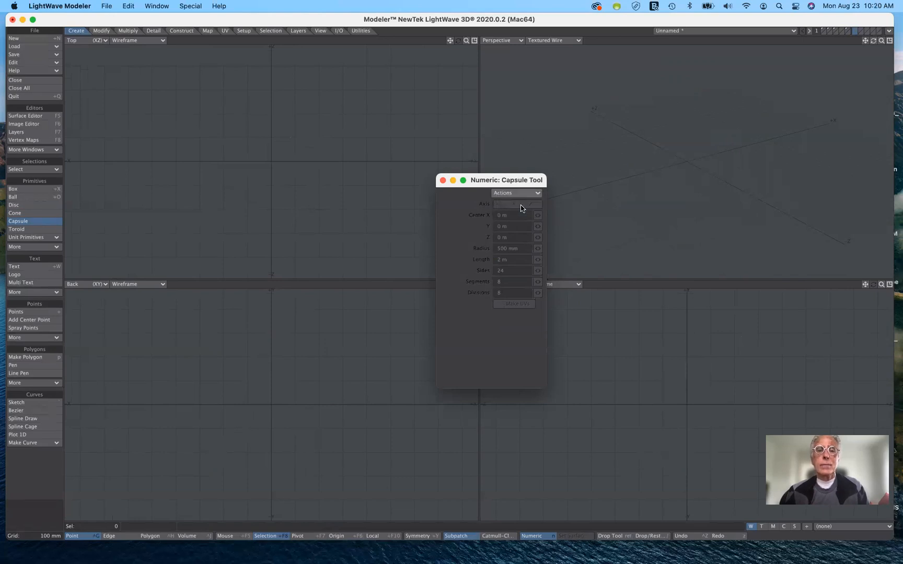
{"action": "left_click", "coordinate": [296, 179]}
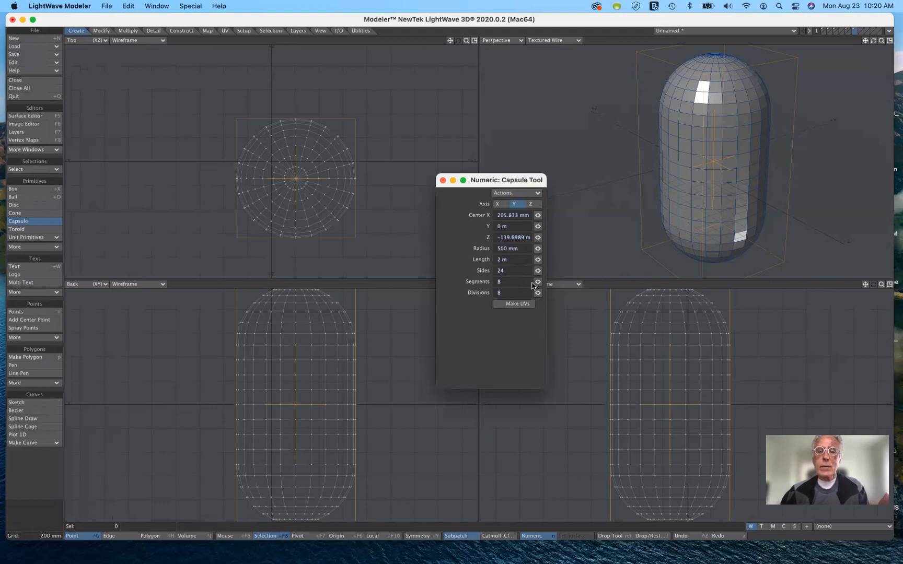
Try 24 segments and 11 divisions on the capsule
{"action": "left_click_drag", "start_coordinate": [538, 282], "coordinate": [561, 281]}
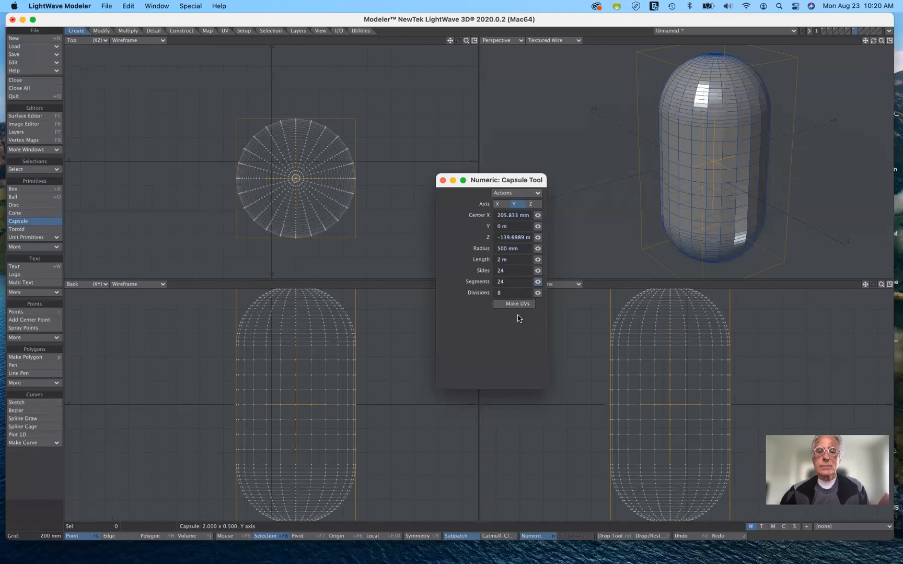
{"action": "mouse_move", "coordinate": [538, 293]}
{"action": "left_mouse_down"}
{"action": "mouse_move", "coordinate": [520, 293]}
{"action": "mouse_move", "coordinate": [542, 293]}
{"action": "left_mouse_up"}
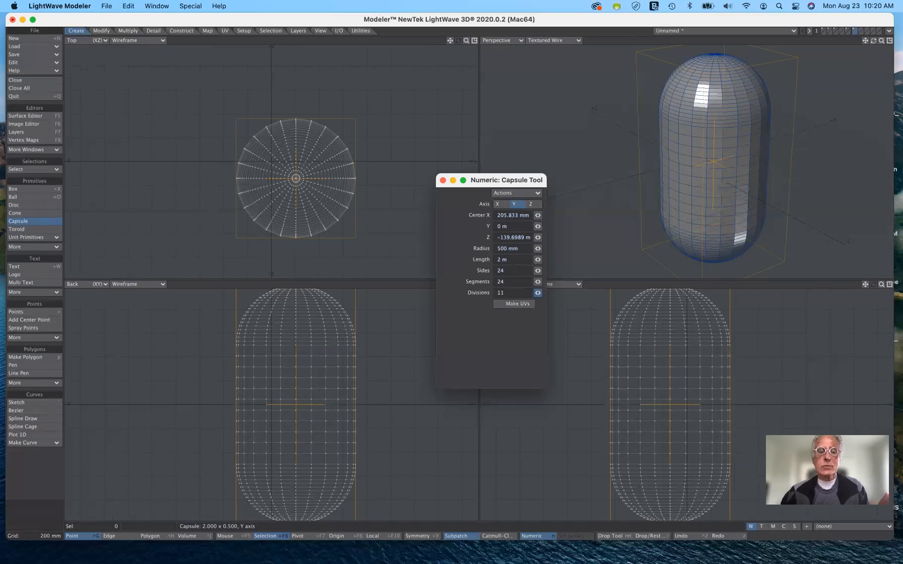
Reset the Capsule tool to its default values, set the capsule's axis to Y, and keep the capsule
{"action": "left_click", "coordinate": [516, 194]}
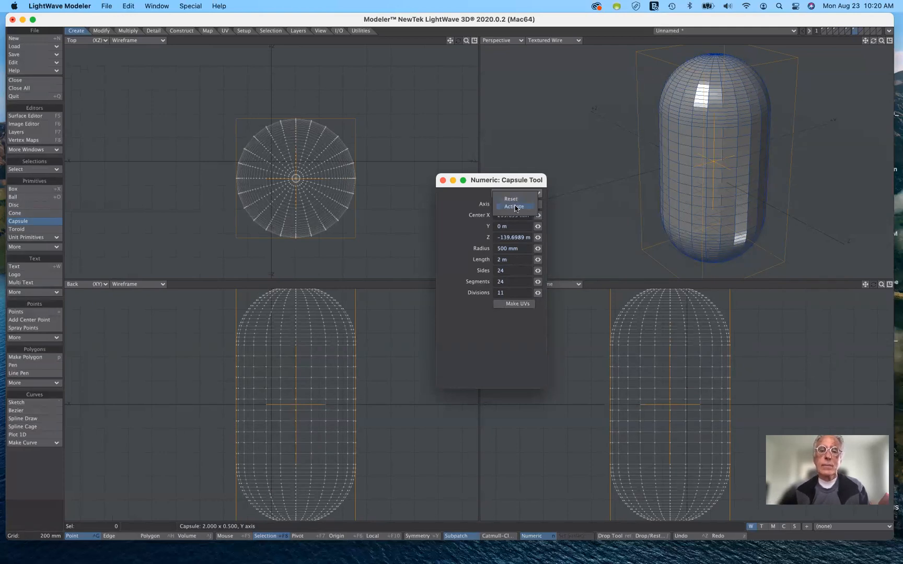
{"action": "left_click", "coordinate": [515, 199]}
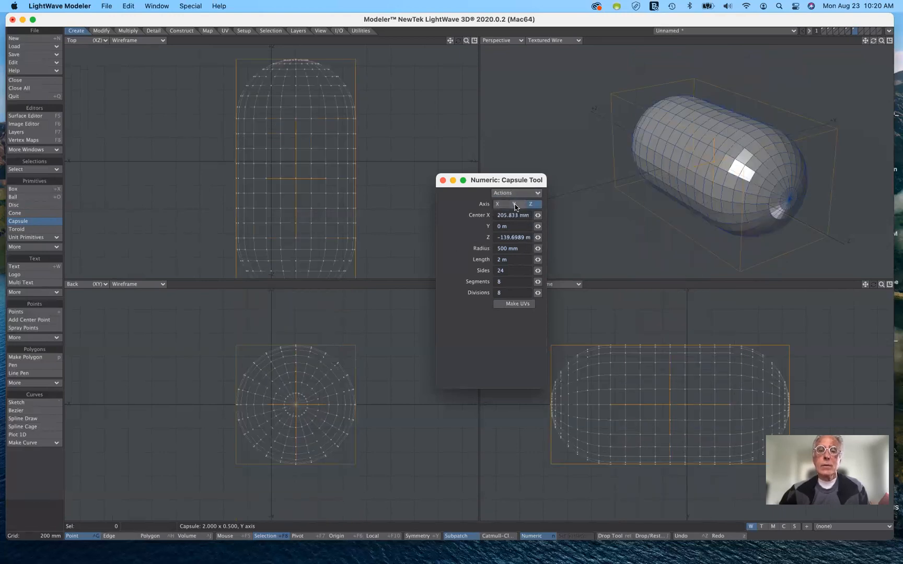
{"action": "left_click", "coordinate": [515, 204]}
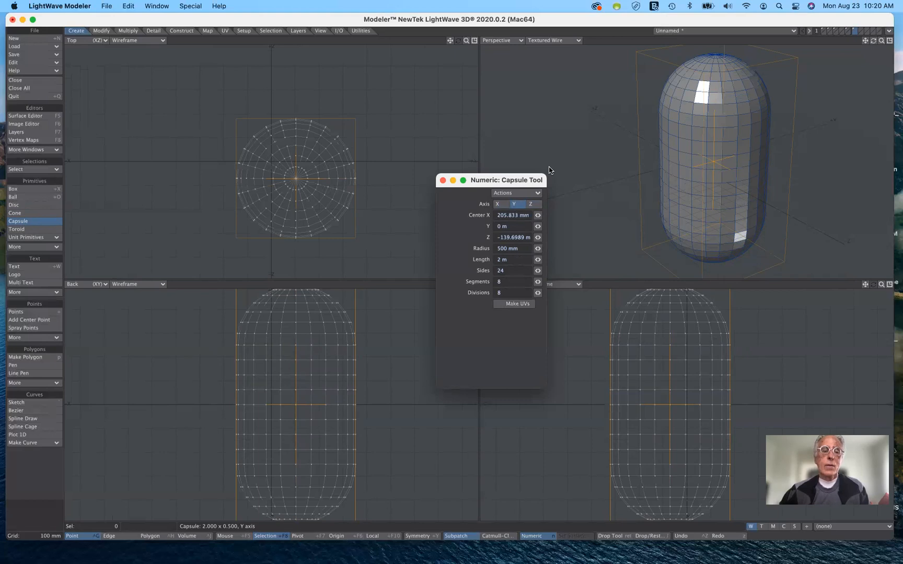
{"action": "left_click", "coordinate": [40, 222]}
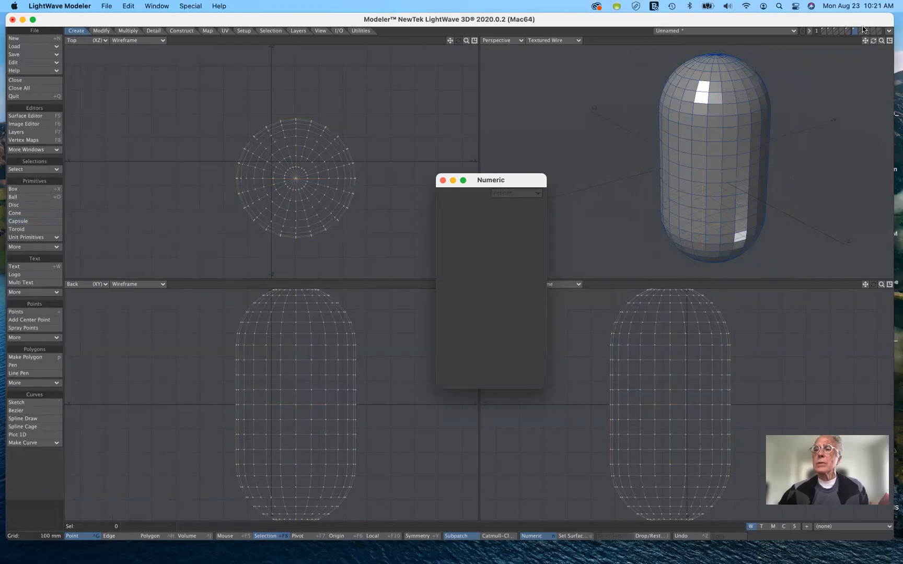
On an empty layer, create a toroid with the Toroid tool's default numeric settings
{"action": "left_click", "coordinate": [862, 31]}
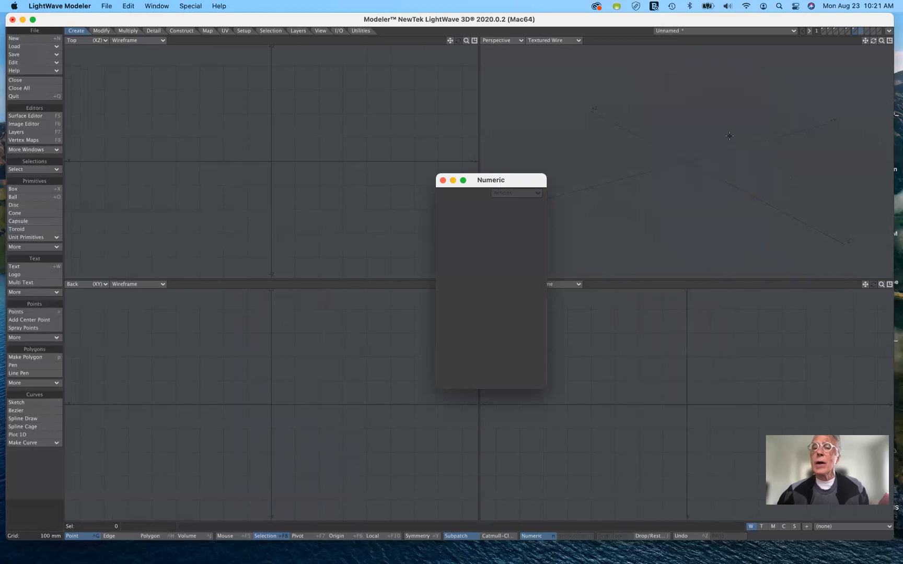
{"action": "left_click", "coordinate": [21, 231]}
{"action": "left_click", "coordinate": [514, 192]}
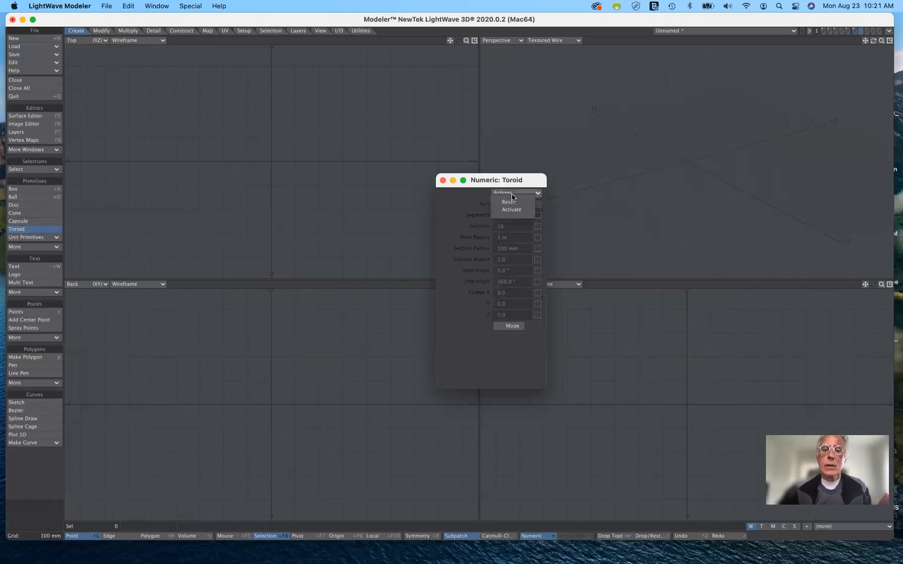
{"action": "left_click", "coordinate": [516, 209]}
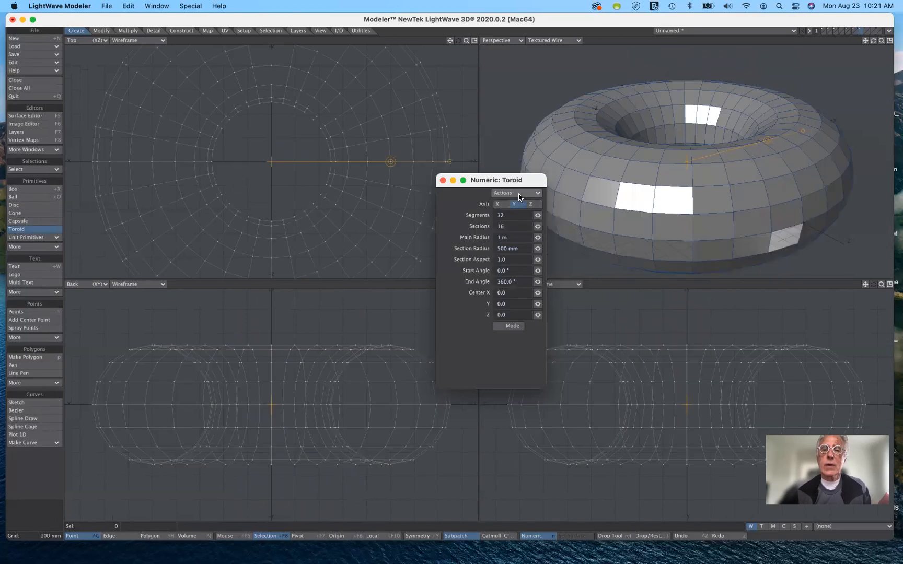
Enlarge the toroid interactively to a main radius of about 1.11 m and a section radius of about 511 mm
{"action": "left_click_drag", "start_coordinate": [522, 182], "coordinate": [555, 348]}
{"action": "mouse_move", "coordinate": [389, 163]}
{"action": "left_mouse_down"}
{"action": "mouse_move", "coordinate": [339, 166]}
{"action": "mouse_move", "coordinate": [403, 168]}
{"action": "left_mouse_up"}
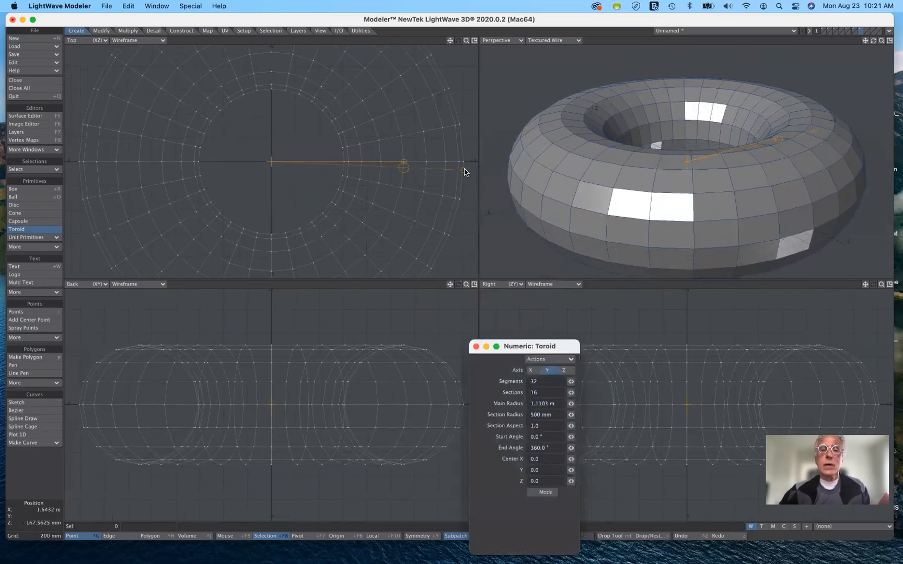
{"action": "key", "text": "n"}
{"action": "left_click_drag", "start_coordinate": [475, 175], "coordinate": [447, 214]}
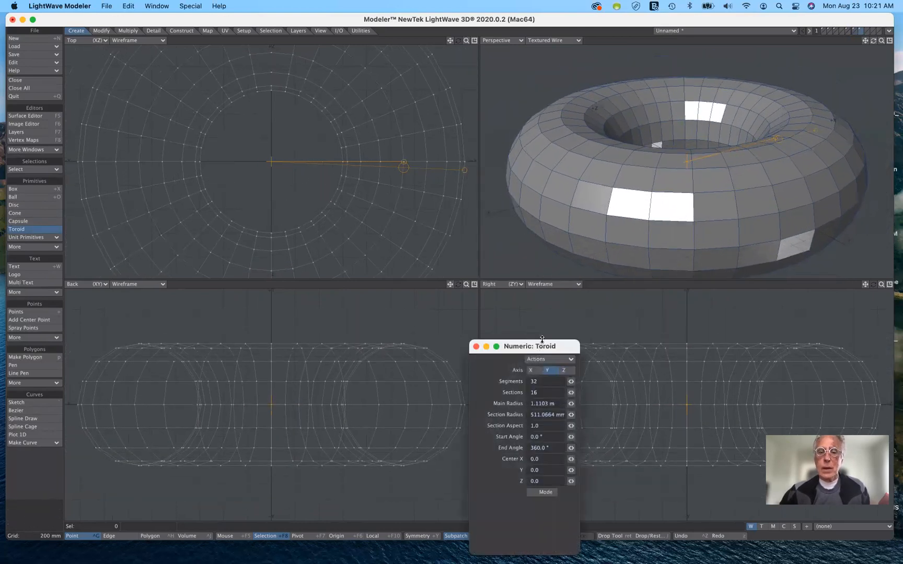
{"action": "left_click_drag", "start_coordinate": [540, 347], "coordinate": [524, 281]}
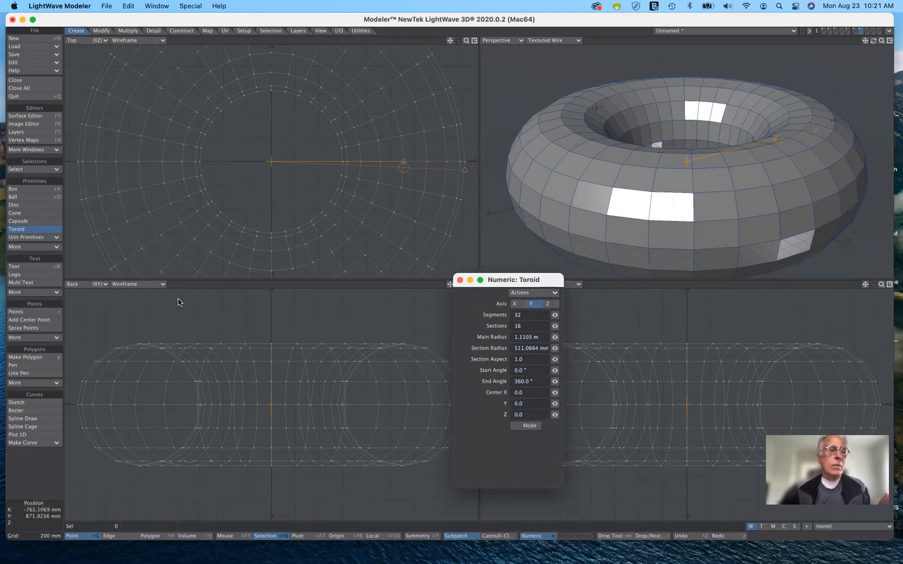
{"action": "left_click", "coordinate": [44, 238]}
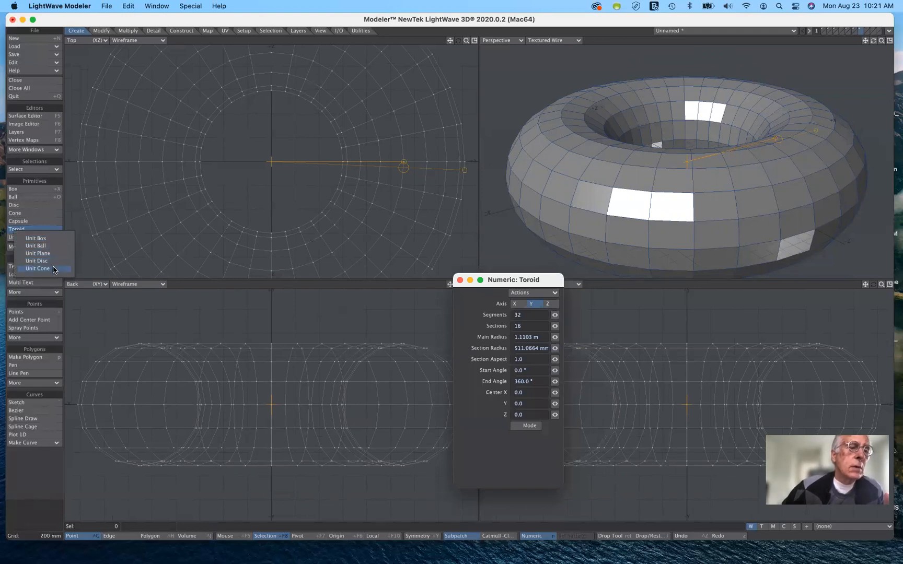
{"action": "left_click", "coordinate": [54, 207]}
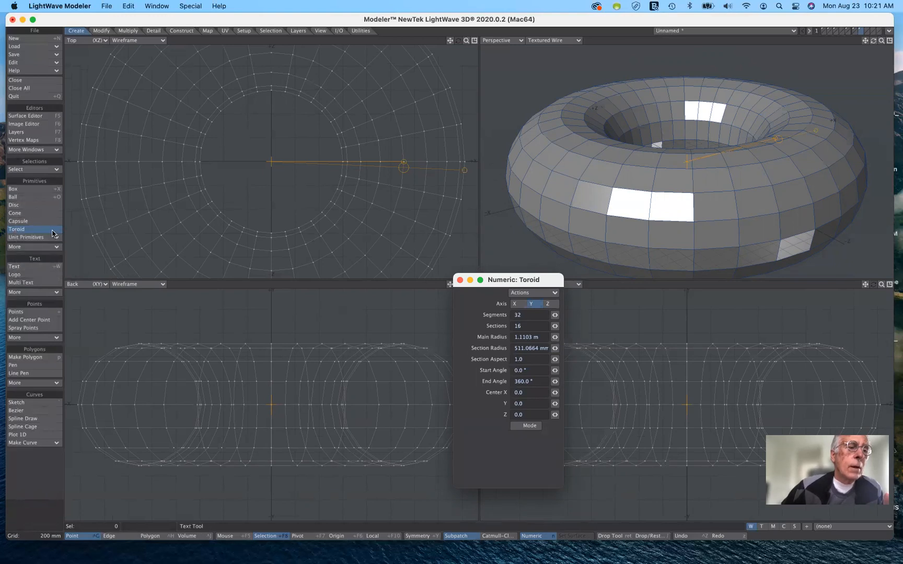
{"action": "left_click", "coordinate": [53, 247]}
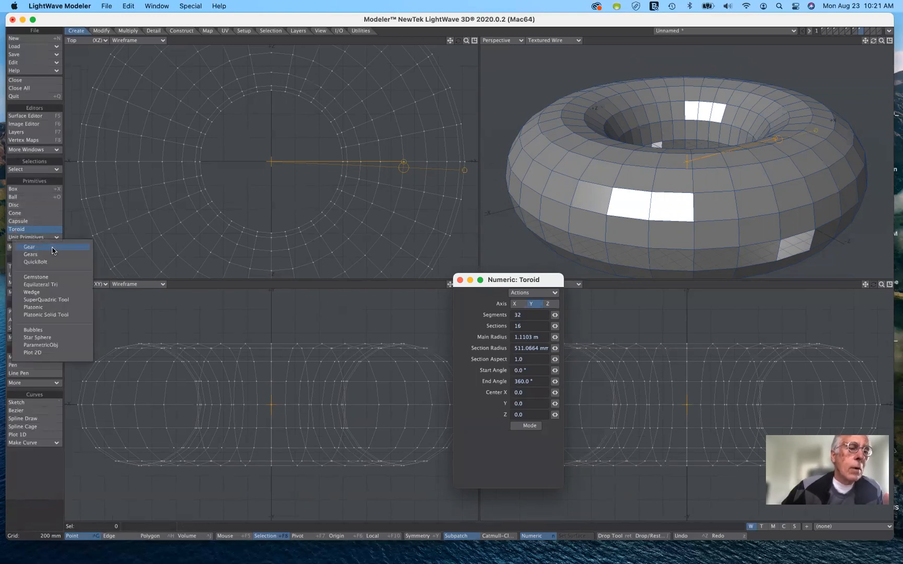
{"action": "left_click", "coordinate": [81, 179]}
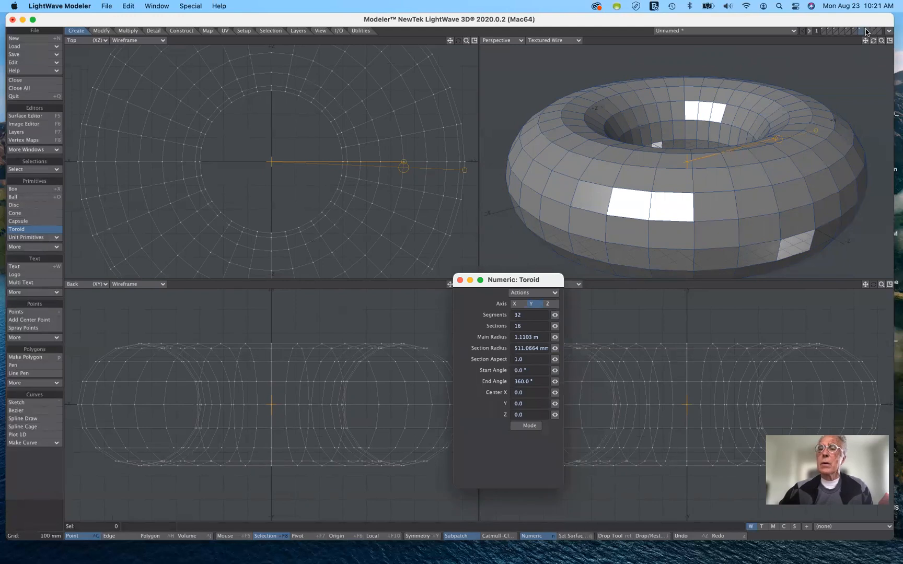
Keep the toroid and switch to the next empty layer
{"action": "left_click", "coordinate": [35, 232]}
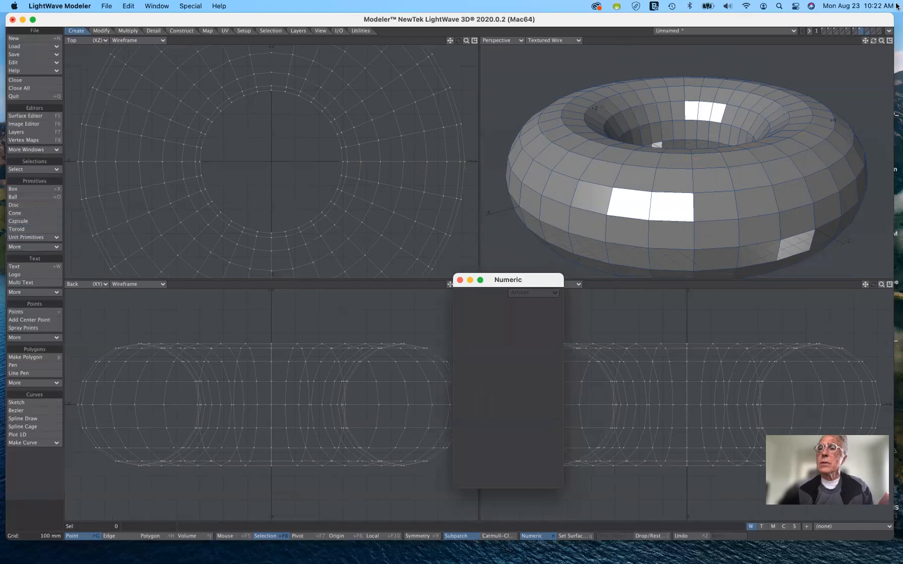
{"action": "left_click", "coordinate": [866, 30]}
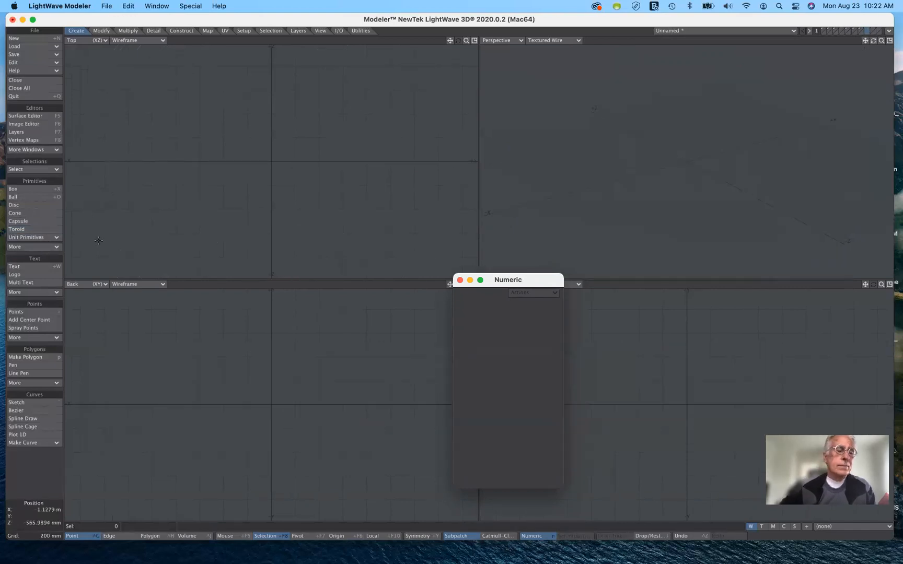
{"action": "left_click", "coordinate": [32, 293]}
{"action": "left_click", "coordinate": [69, 238]}
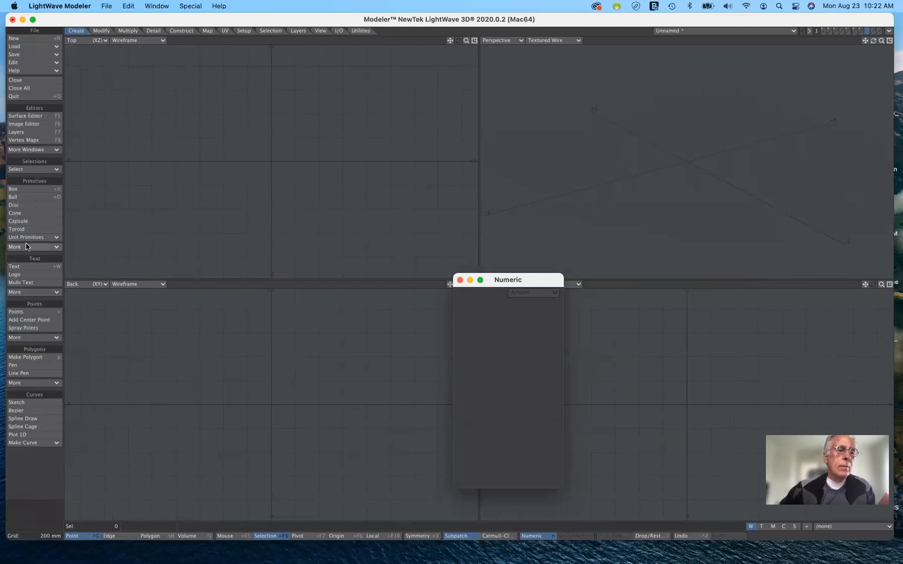
Create a gear with the Gears primitive, accepting its default settings
{"action": "left_click", "coordinate": [31, 247]}
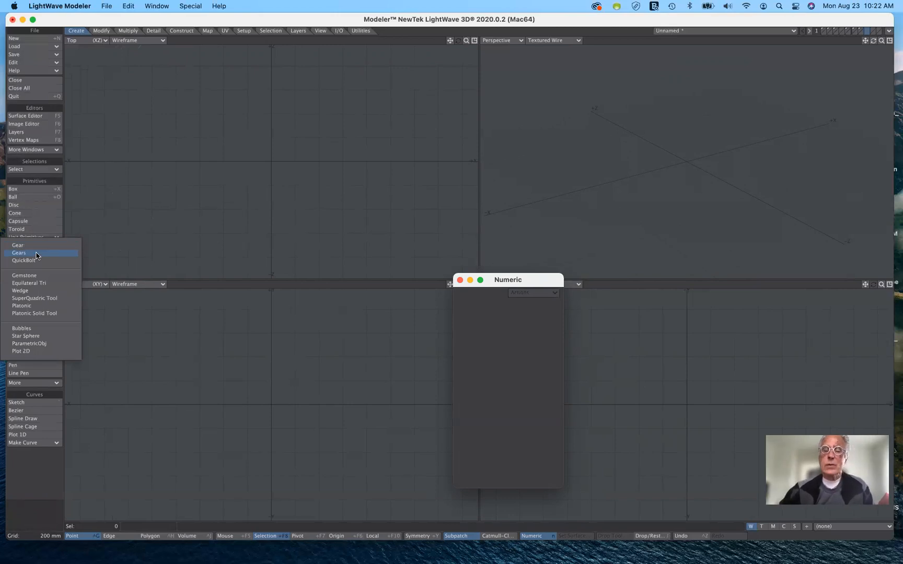
{"action": "left_click", "coordinate": [36, 255]}
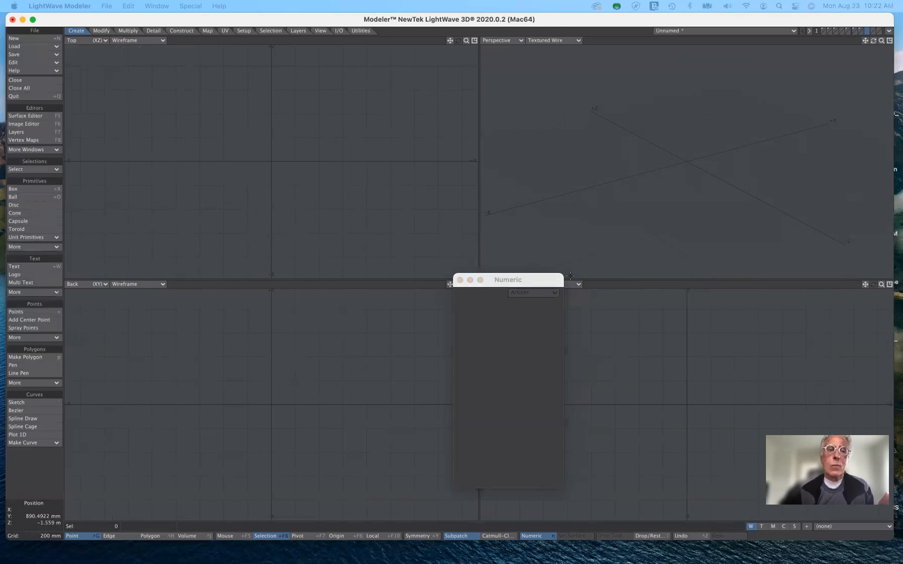
{"action": "key", "text": "Return"}
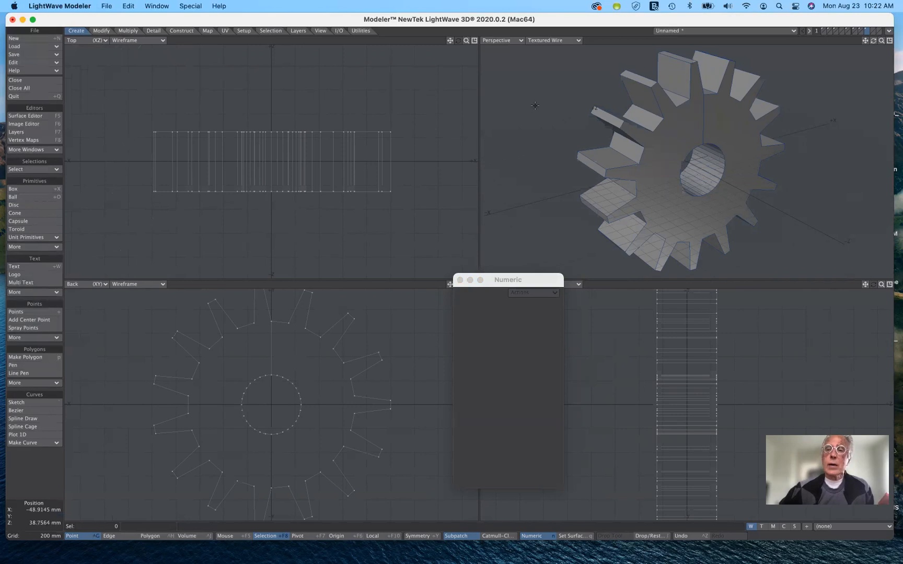
Undo the creation of the angular gear until its layer is empty
{"action": "key", "text": "super+z"}
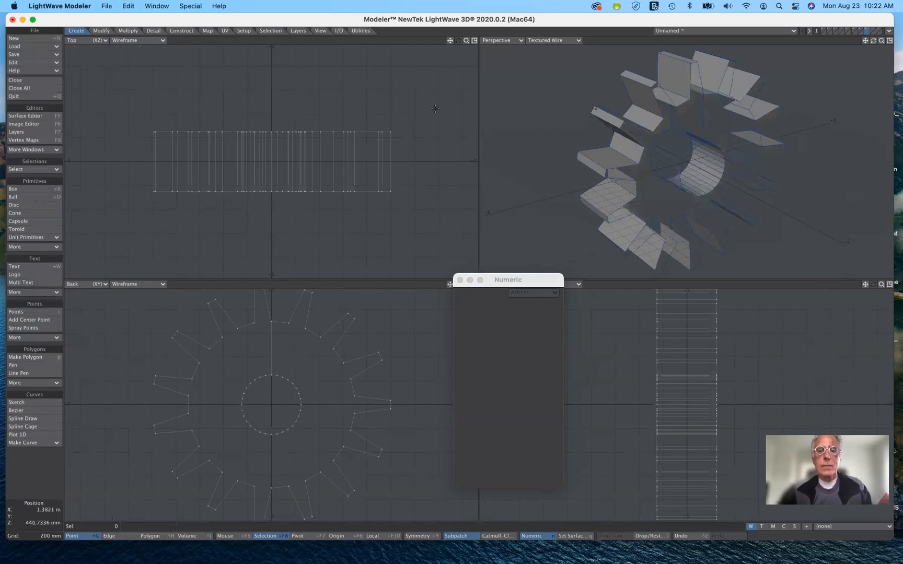
{"action": "key", "text": "super+z"}
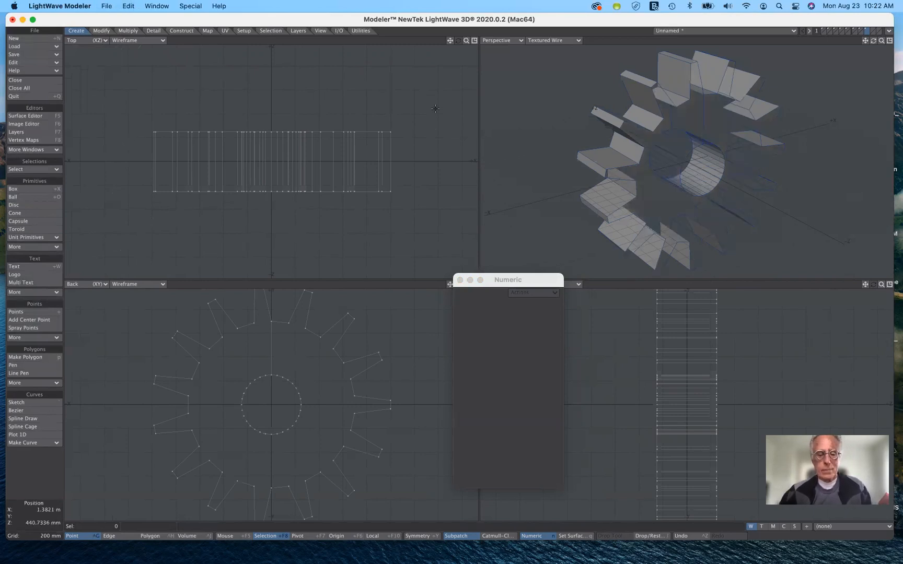
{"action": "key", "text": "super+z"}
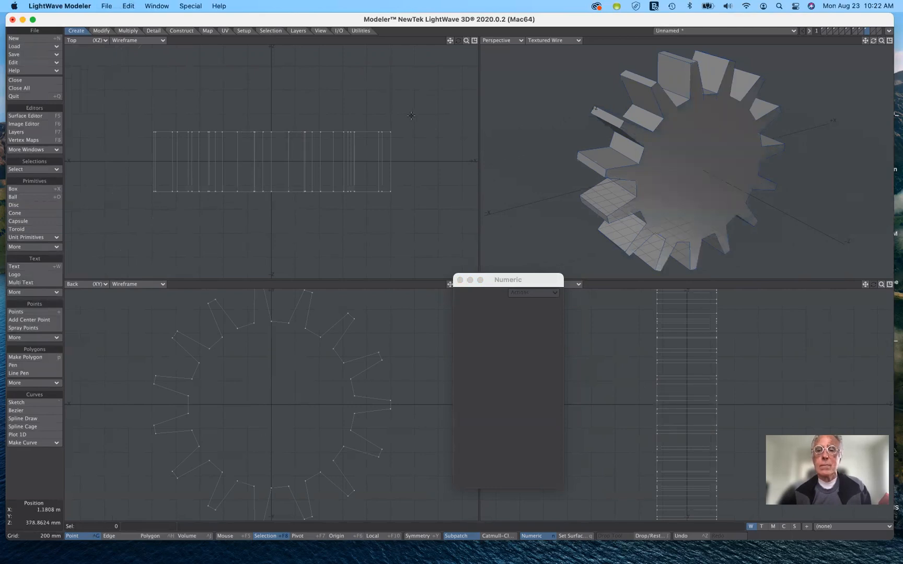
{"action": "key", "text": "super+z"}
{"action": "key", "text": "super+z"}
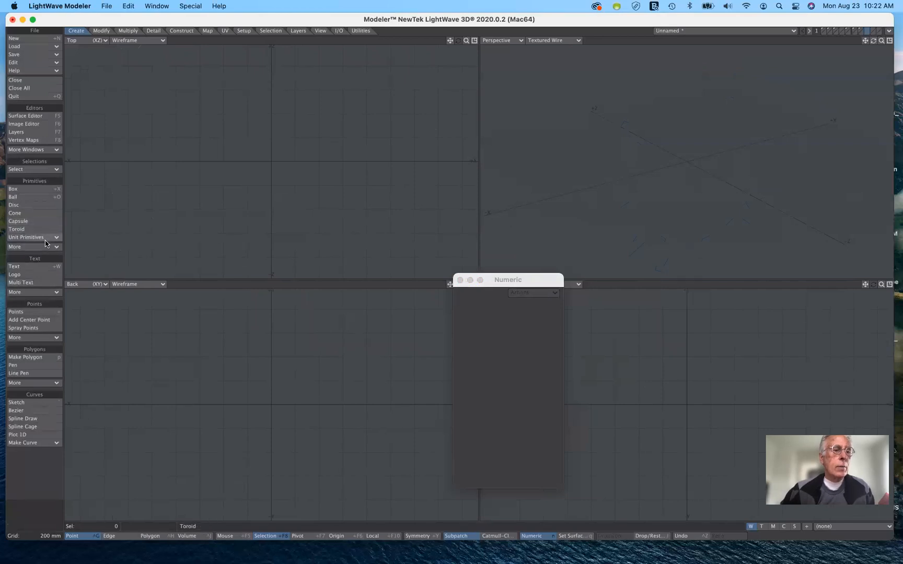
Create a gear about the Z axis with the gear type set to Smooth, keeping the other default values
{"action": "key", "text": "n"}
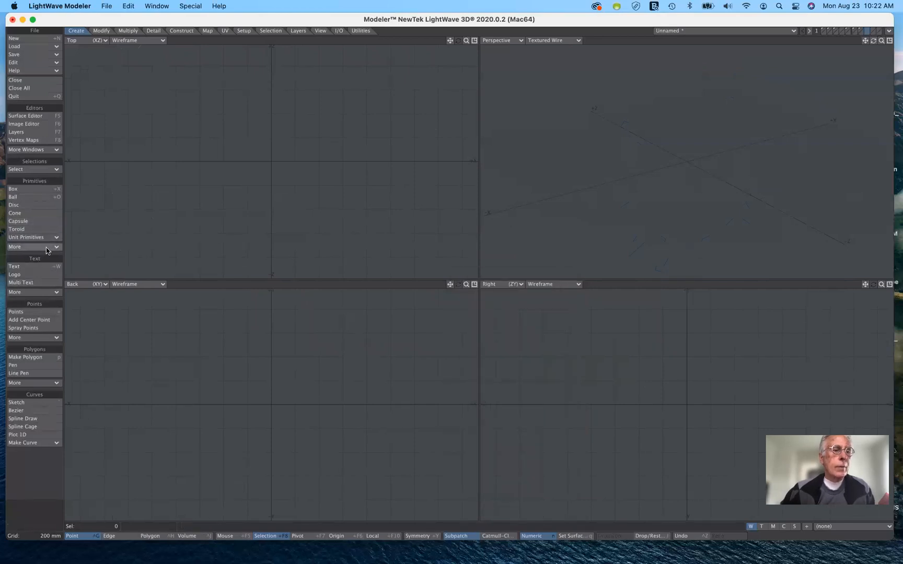
{"action": "left_click", "coordinate": [46, 247]}
{"action": "left_click", "coordinate": [46, 249]}
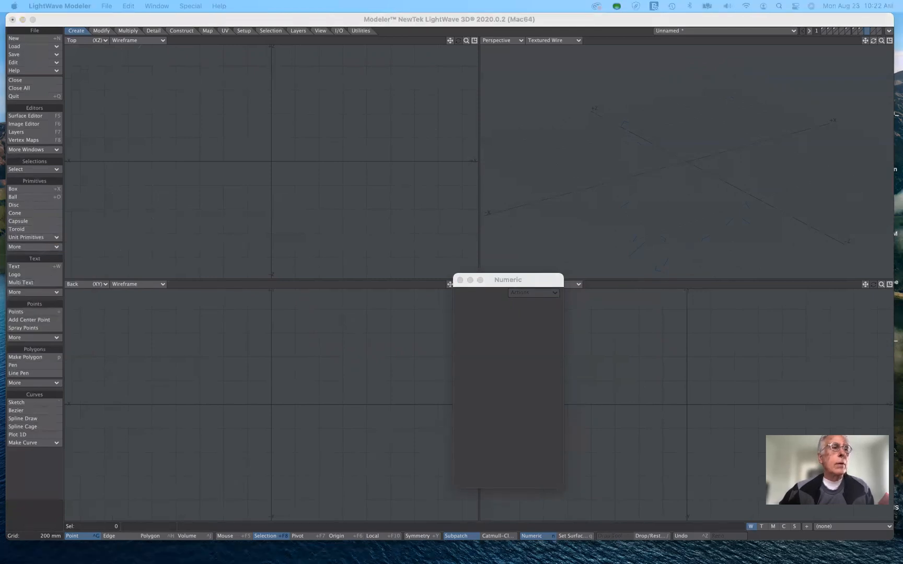
{"action": "left_click_drag", "start_coordinate": [561, 88], "coordinate": [630, 103]}
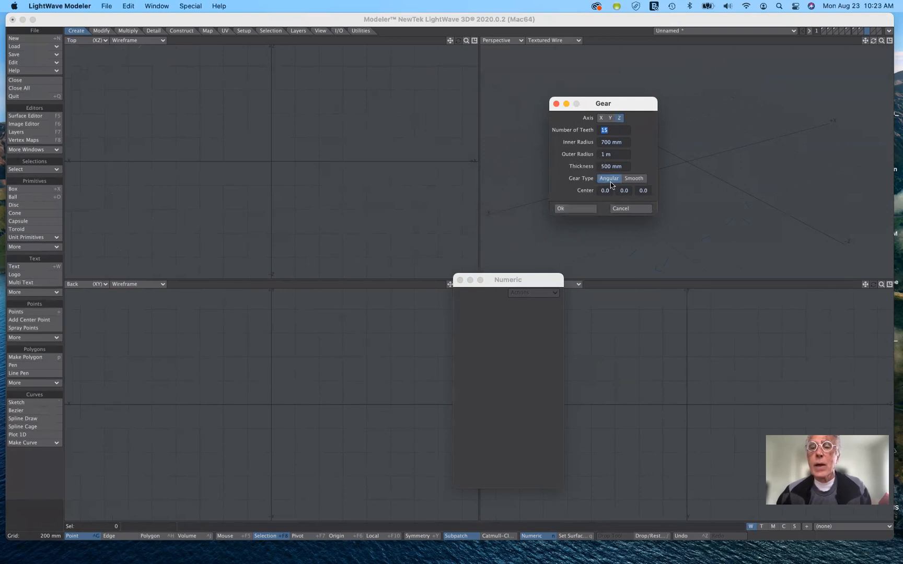
{"action": "left_click", "coordinate": [632, 178]}
{"action": "left_click", "coordinate": [632, 179]}
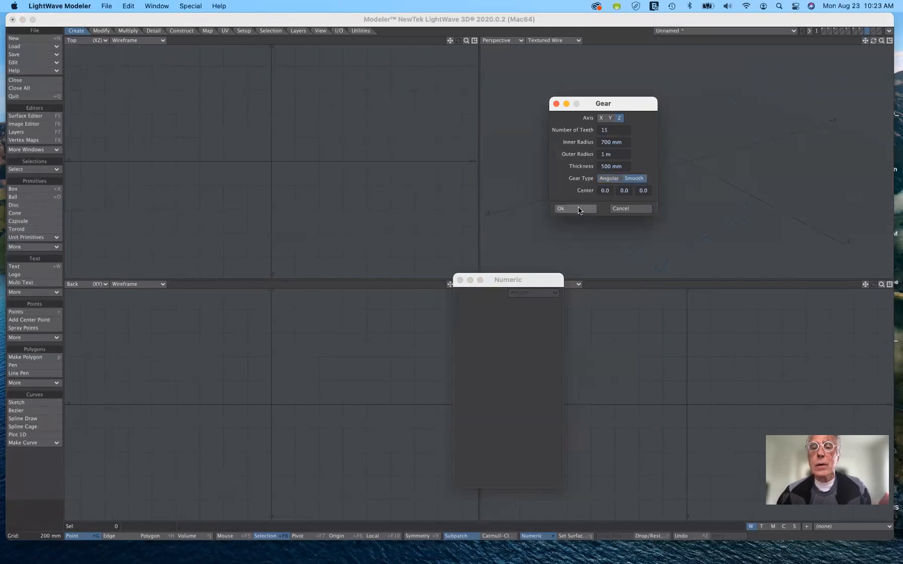
{"action": "left_click", "coordinate": [578, 209]}
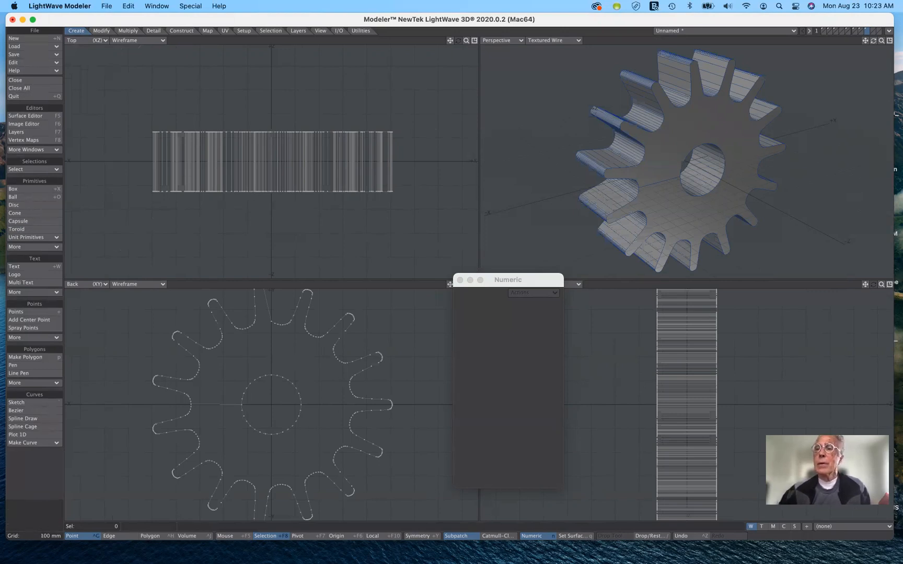
On the next empty layer, create a gemstone with the Gemstone tool's default numeric settings
{"action": "left_click", "coordinate": [874, 30]}
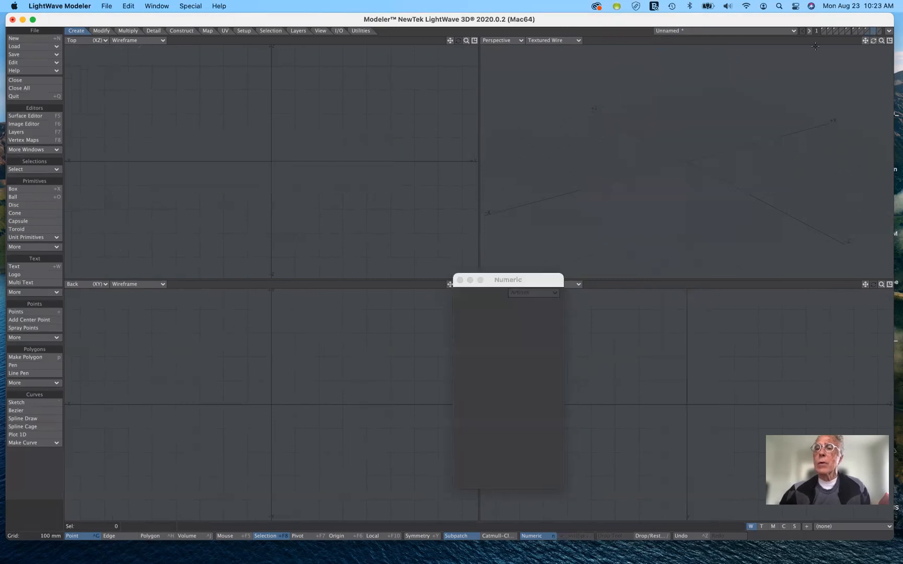
{"action": "left_click", "coordinate": [32, 246]}
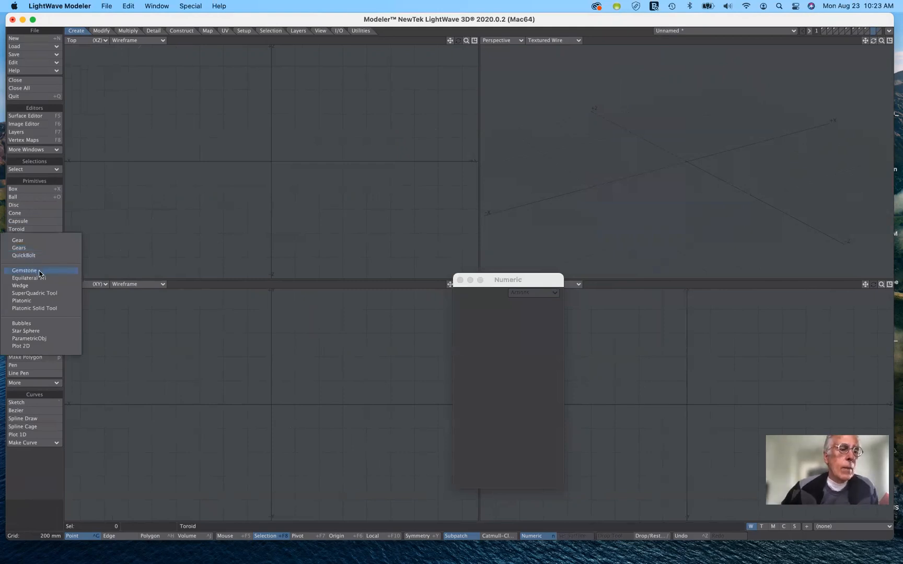
{"action": "left_click", "coordinate": [39, 271]}
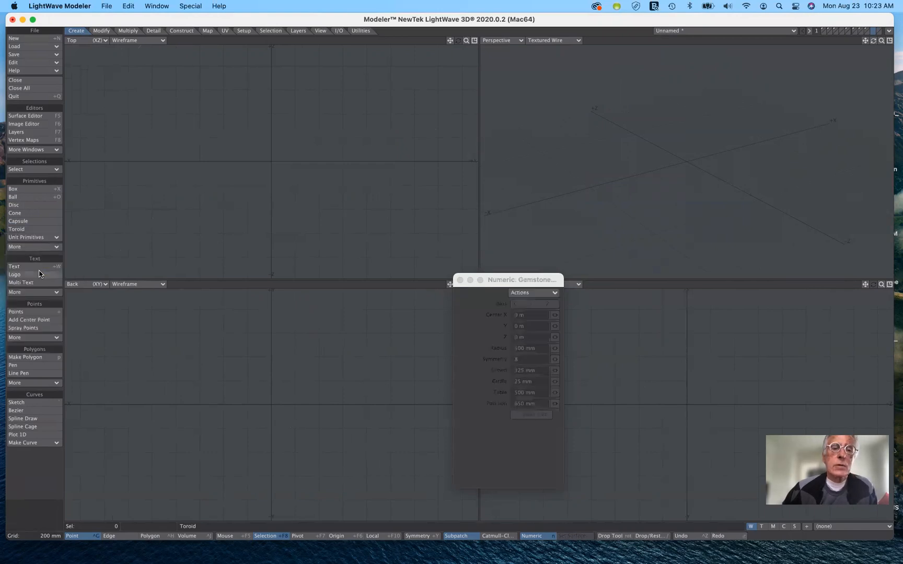
{"action": "left_click_drag", "start_coordinate": [490, 280], "coordinate": [485, 170]}
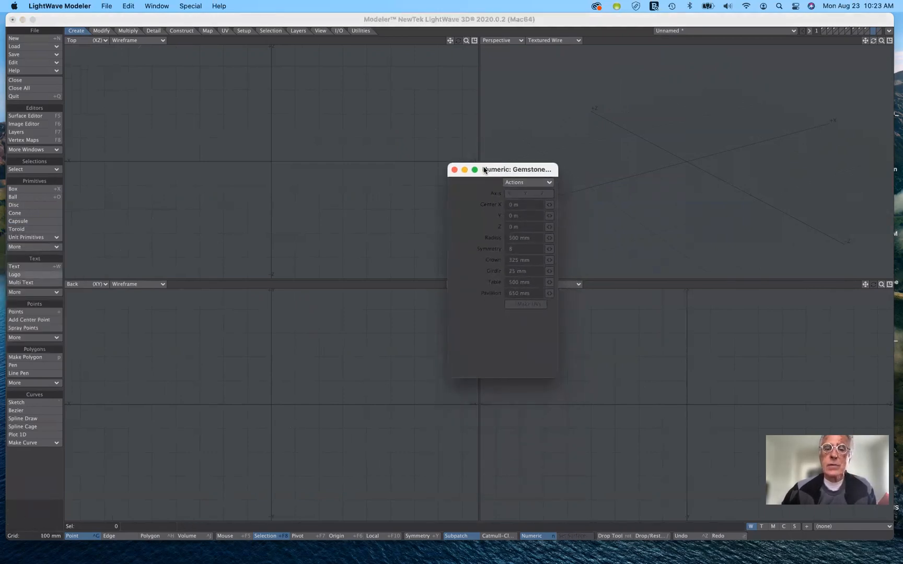
{"action": "left_click", "coordinate": [517, 183]}
{"action": "left_click", "coordinate": [515, 196]}
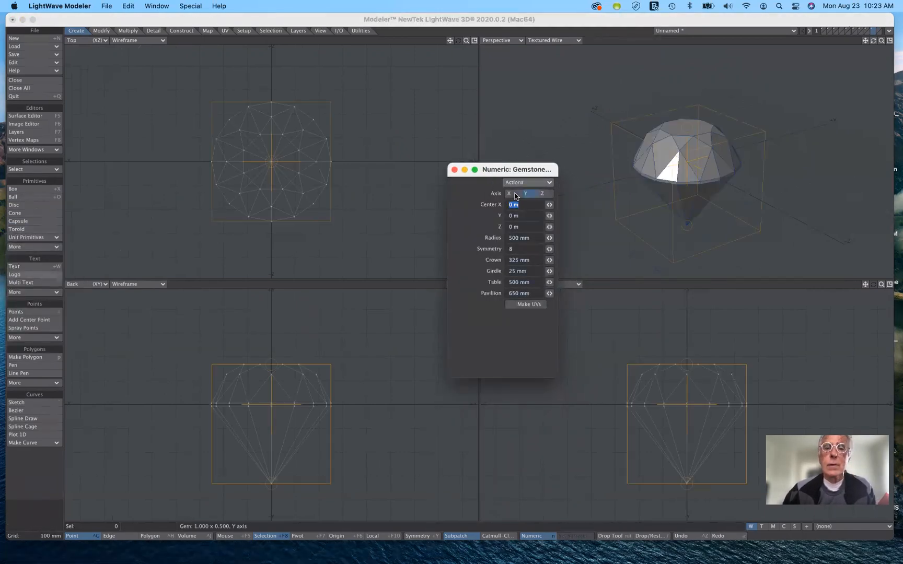
Set the gemstone's crown to 291 mm, girdle to 101 mm, table to 403 mm and pavillion to 675 mm, and keep it
{"action": "left_click_drag", "start_coordinate": [543, 174], "coordinate": [452, 103]}
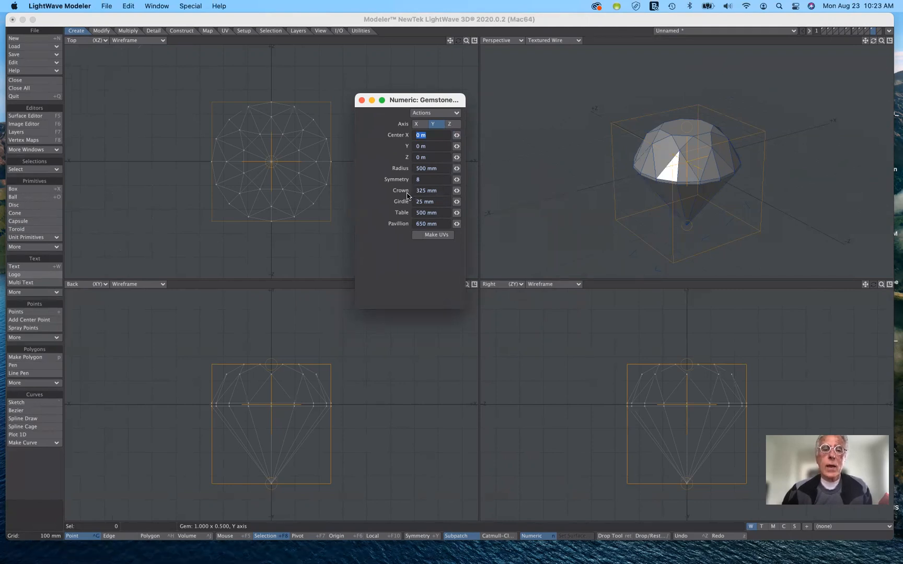
{"action": "mouse_move", "coordinate": [456, 190]}
{"action": "left_mouse_down"}
{"action": "mouse_move", "coordinate": [432, 190]}
{"action": "mouse_move", "coordinate": [450, 190]}
{"action": "left_mouse_up"}
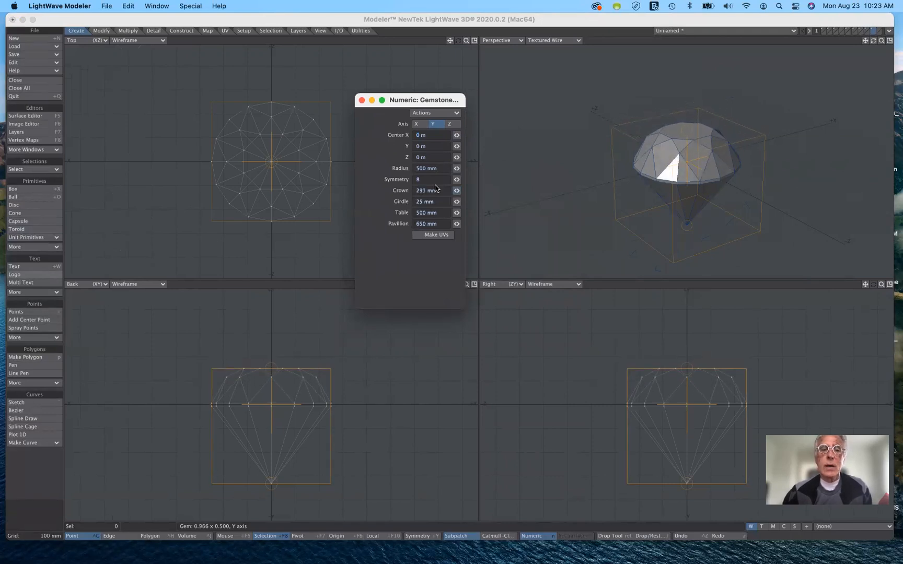
{"action": "left_click_drag", "start_coordinate": [456, 201], "coordinate": [474, 201]}
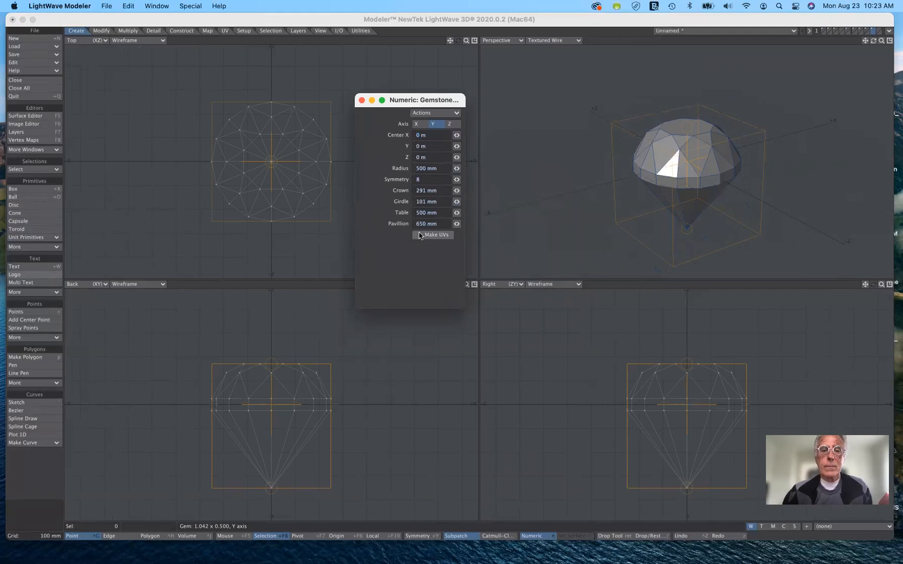
{"action": "left_click_drag", "start_coordinate": [456, 213], "coordinate": [442, 242]}
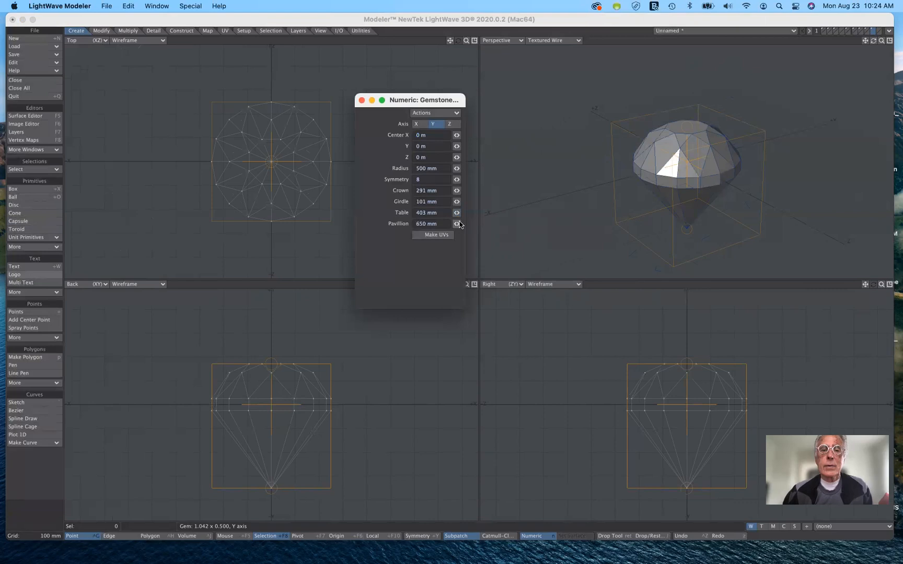
{"action": "mouse_move", "coordinate": [457, 225]}
{"action": "left_mouse_down"}
{"action": "mouse_move", "coordinate": [467, 224]}
{"action": "mouse_move", "coordinate": [460, 225]}
{"action": "left_mouse_up"}
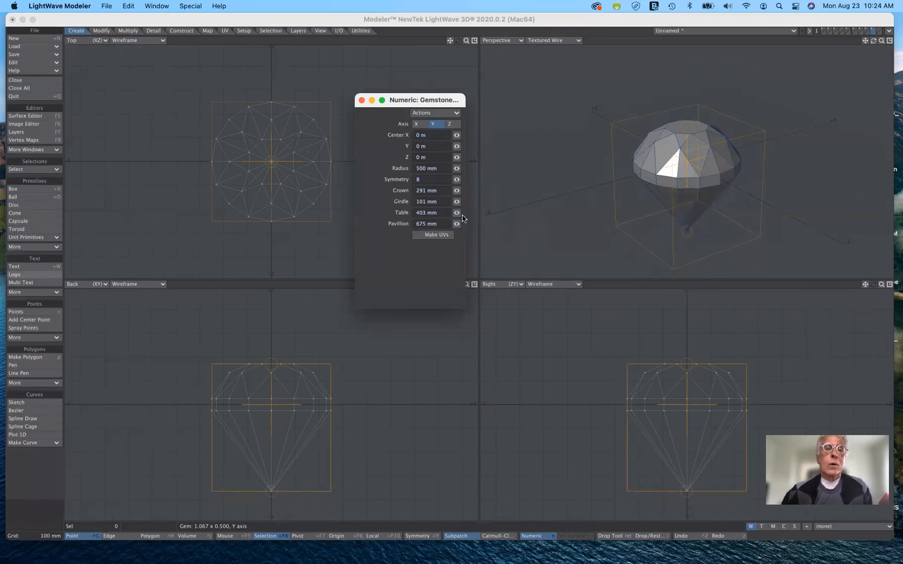
{"action": "left_click", "coordinate": [51, 249]}
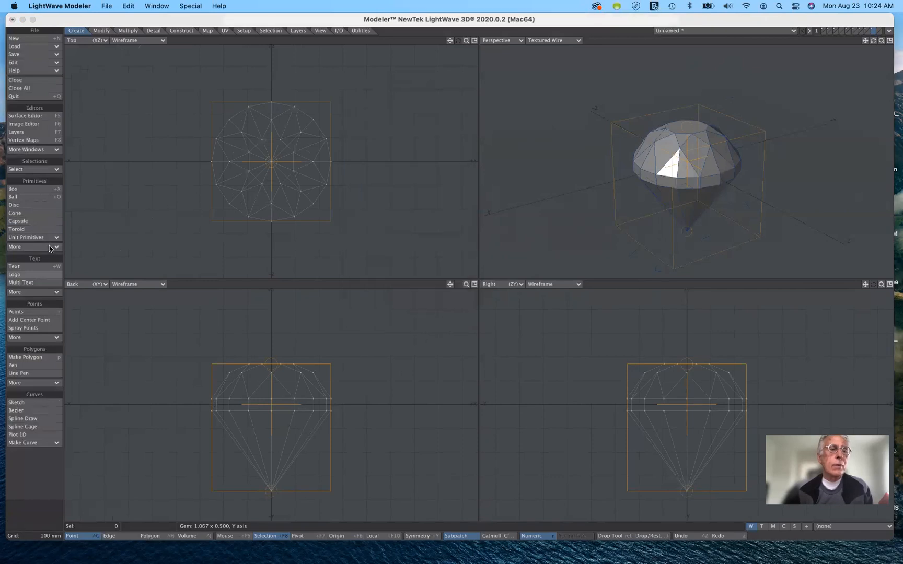
{"action": "left_click", "coordinate": [53, 247]}
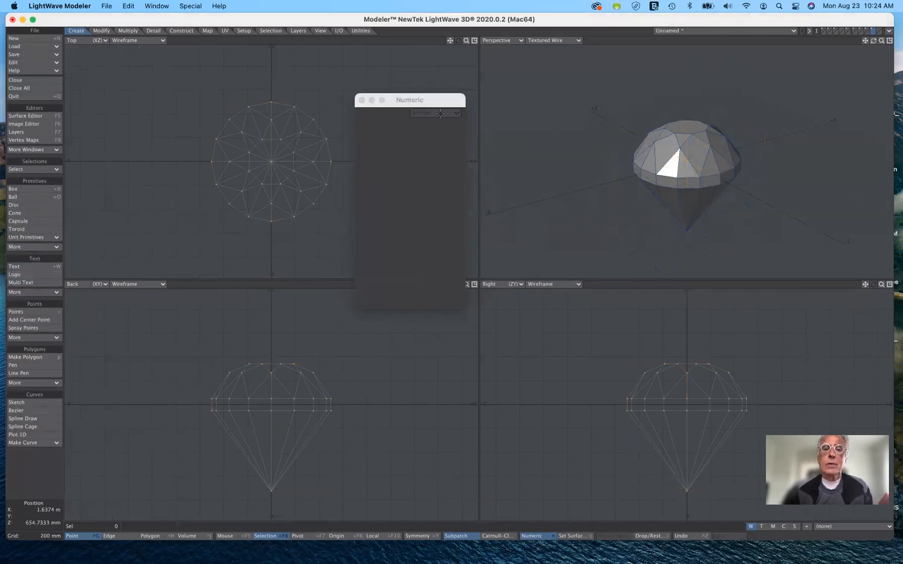
Move the numeric window off the gemstone, and cut the gemstone, gear, toroid and capsule from their layers
{"action": "left_click_drag", "start_coordinate": [442, 101], "coordinate": [536, 205]}
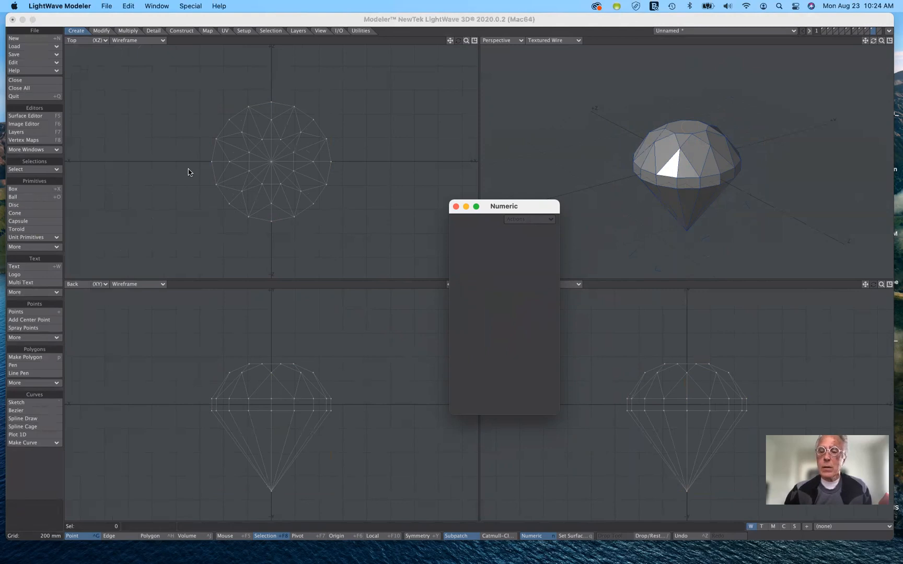
{"action": "left_click_drag", "start_coordinate": [529, 205], "coordinate": [860, 75]}
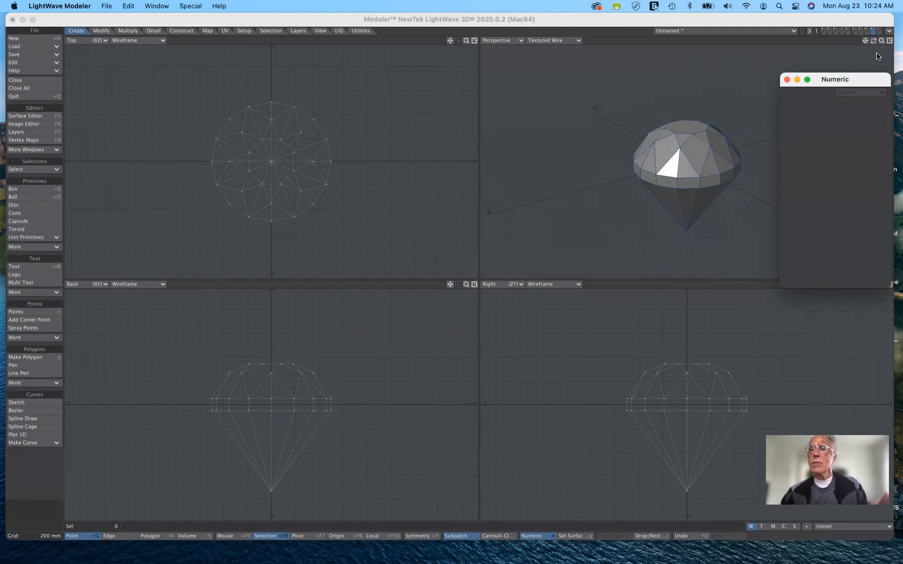
{"action": "key", "text": "super+x"}
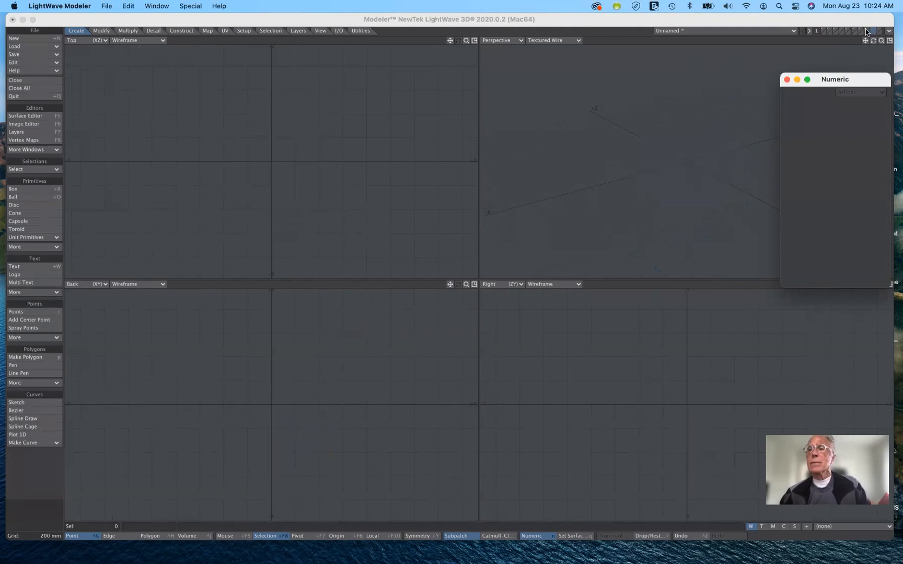
{"action": "left_click", "coordinate": [866, 31]}
{"action": "key", "text": "super+x"}
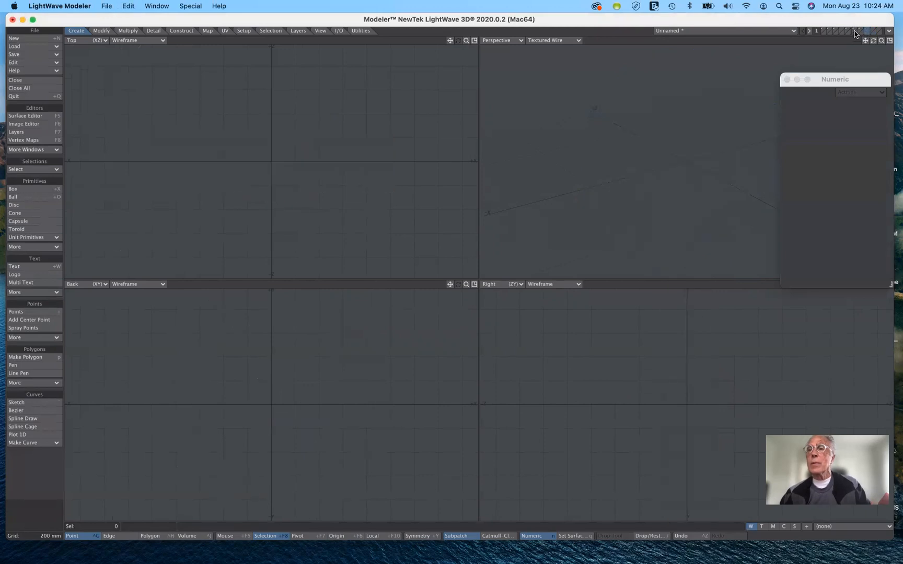
{"action": "left_click", "coordinate": [858, 31]}
{"action": "key", "text": "super+x"}
{"action": "left_click", "coordinate": [853, 31]}
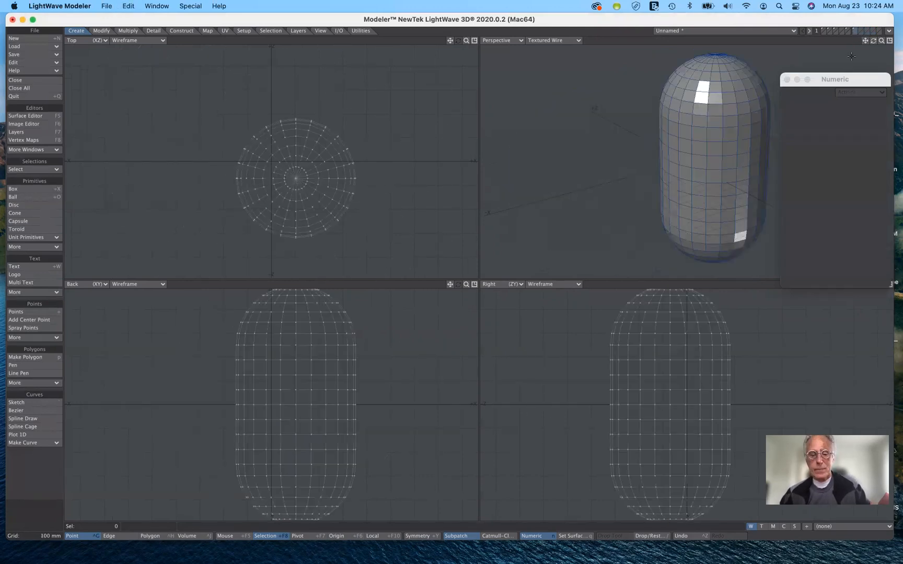
{"action": "key", "text": "super+x"}
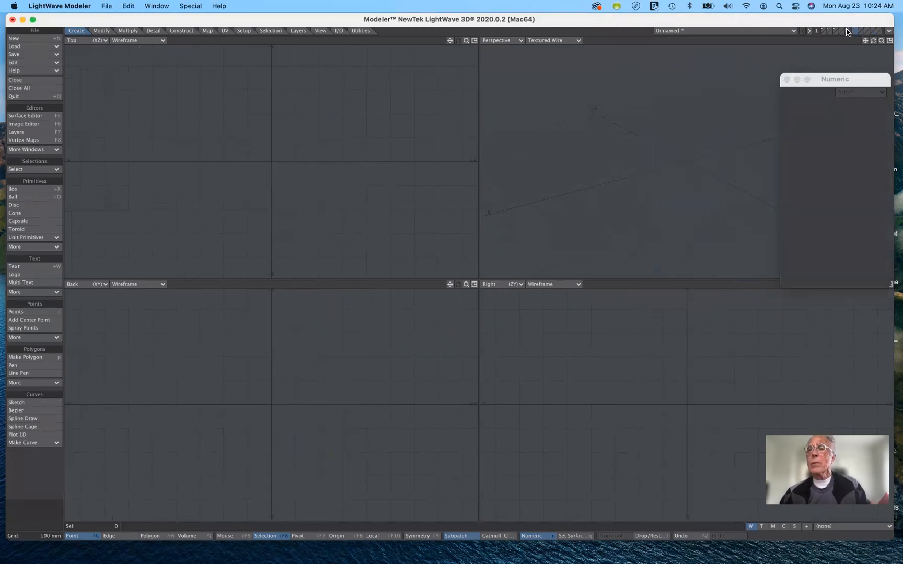
Cut the remaining primitives from the lower-numbered layers, working back through the ball to the box
{"action": "left_click", "coordinate": [847, 32]}
{"action": "key", "text": "super+x"}
{"action": "left_click", "coordinate": [841, 33]}
{"action": "key", "text": "super+x"}
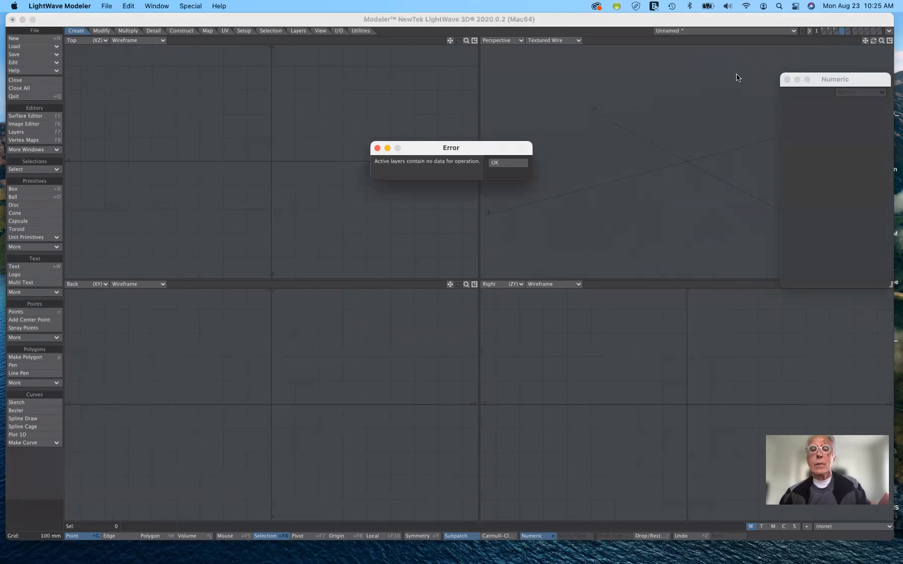
{"action": "left_click", "coordinate": [519, 165]}
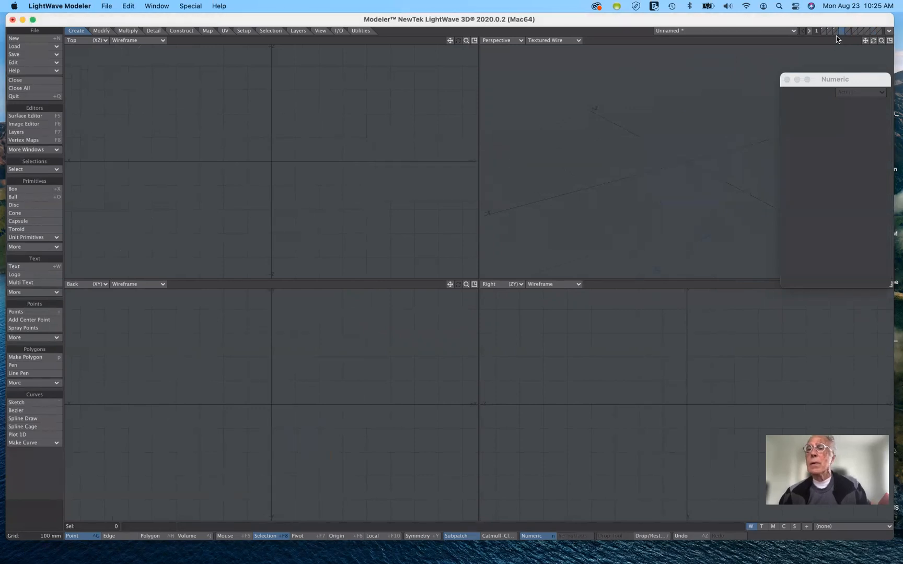
{"action": "left_click", "coordinate": [835, 32]}
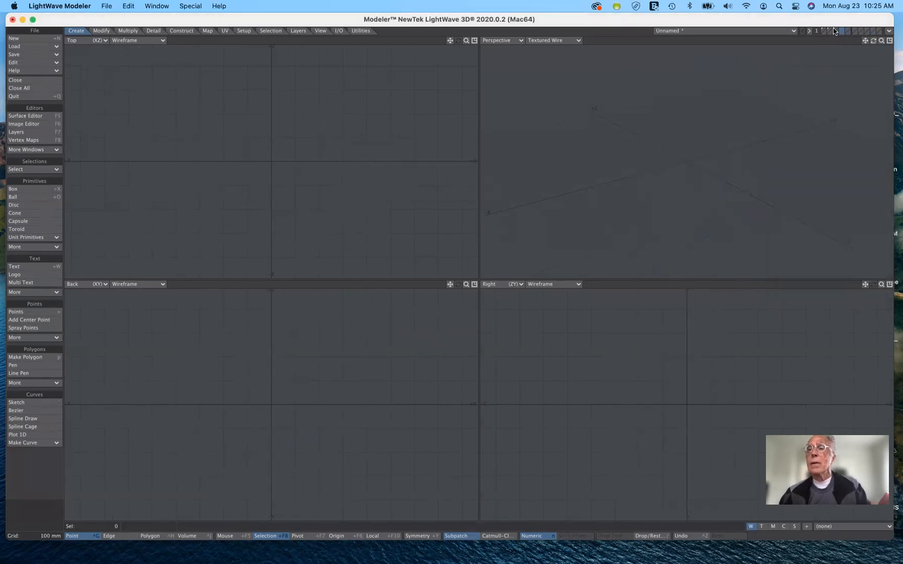
{"action": "key", "text": "super+x"}
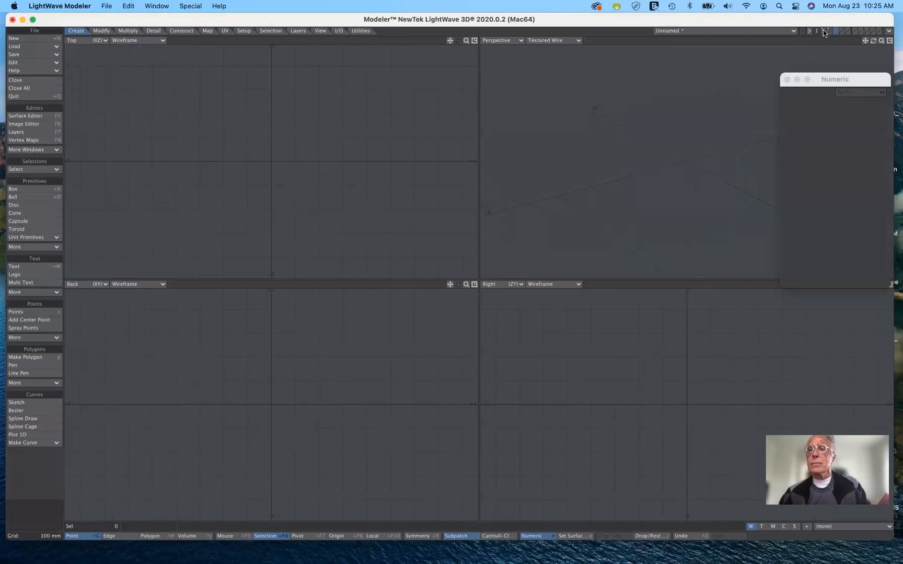
{"action": "left_click", "coordinate": [827, 32]}
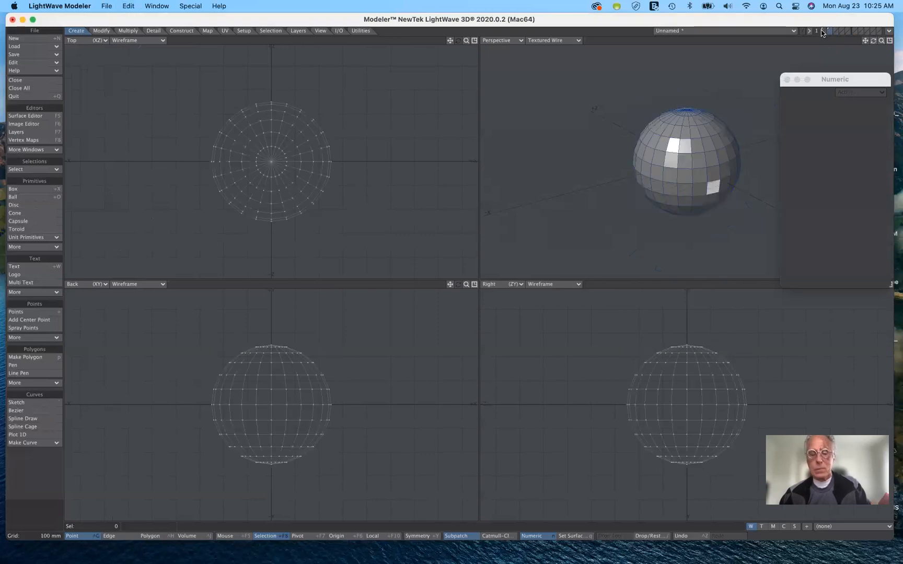
{"action": "key", "text": "super+x"}
{"action": "left_click", "coordinate": [823, 32]}
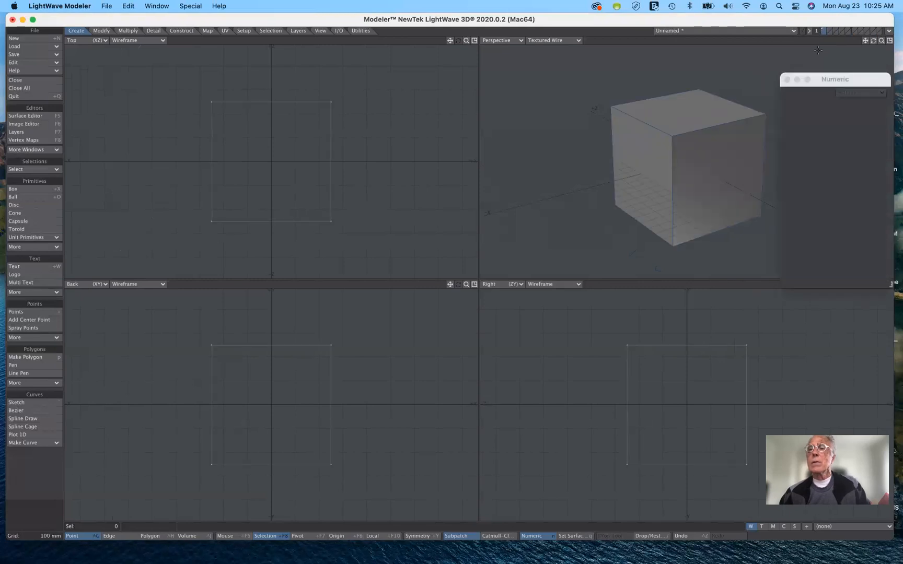
{"action": "key", "text": "super+x"}
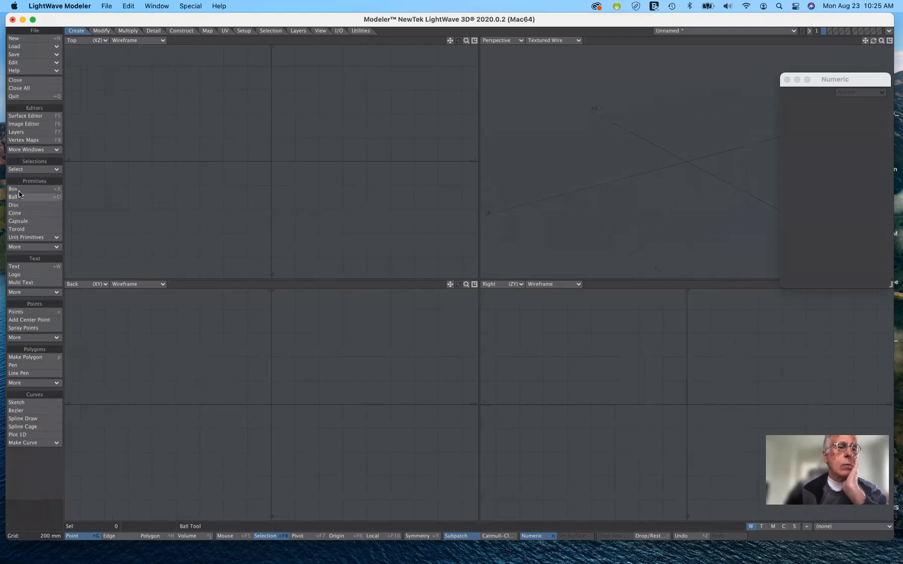
Create a box with the Box tool's default 1 m numeric settings, and keep it
{"action": "left_click", "coordinate": [39, 190]}
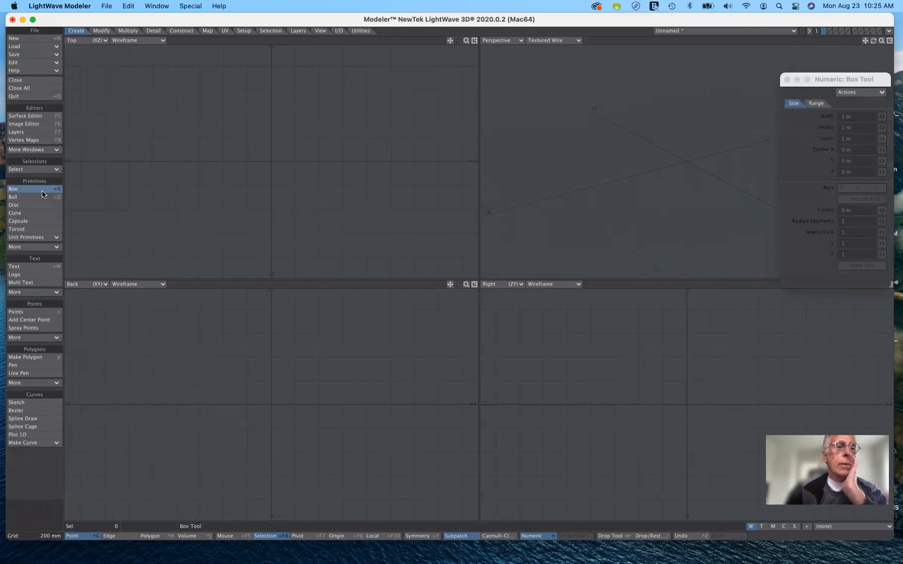
{"action": "left_click_drag", "start_coordinate": [826, 86], "coordinate": [694, 87]}
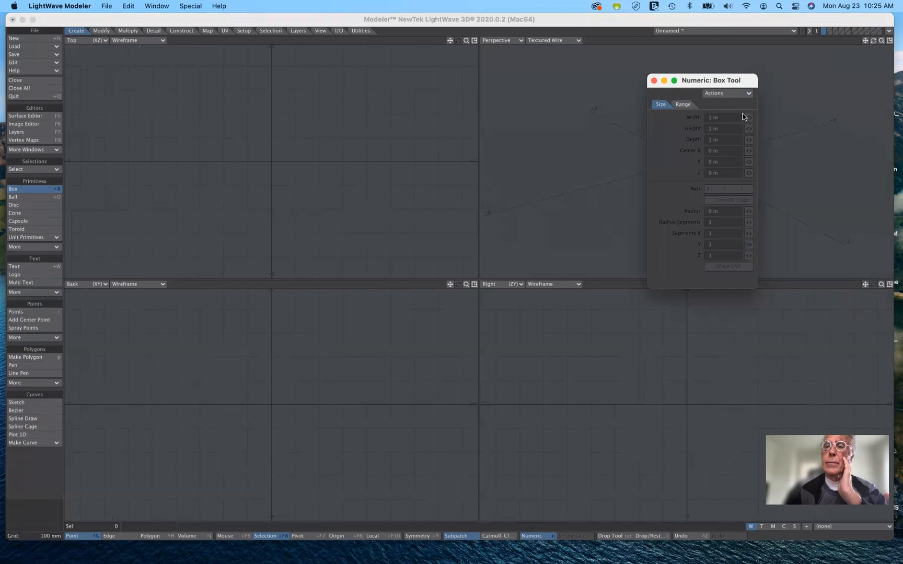
{"action": "left_click", "coordinate": [744, 94]}
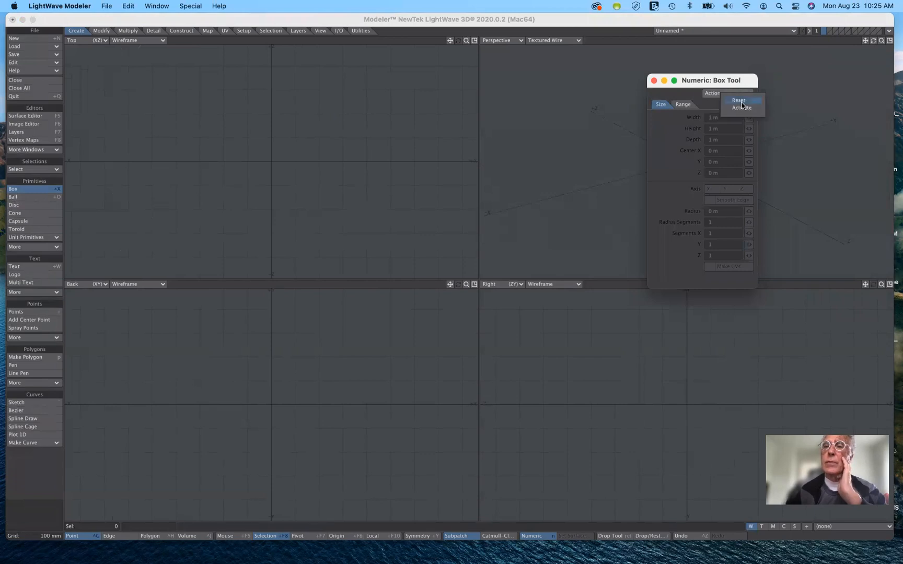
{"action": "left_click", "coordinate": [742, 110]}
{"action": "left_click_drag", "start_coordinate": [730, 82], "coordinate": [825, 270]}
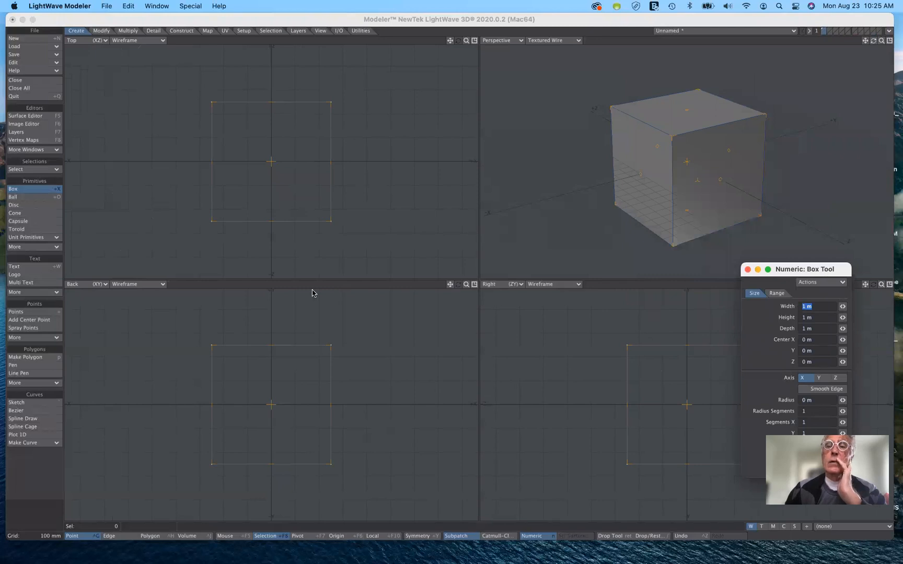
{"action": "left_click", "coordinate": [45, 187]}
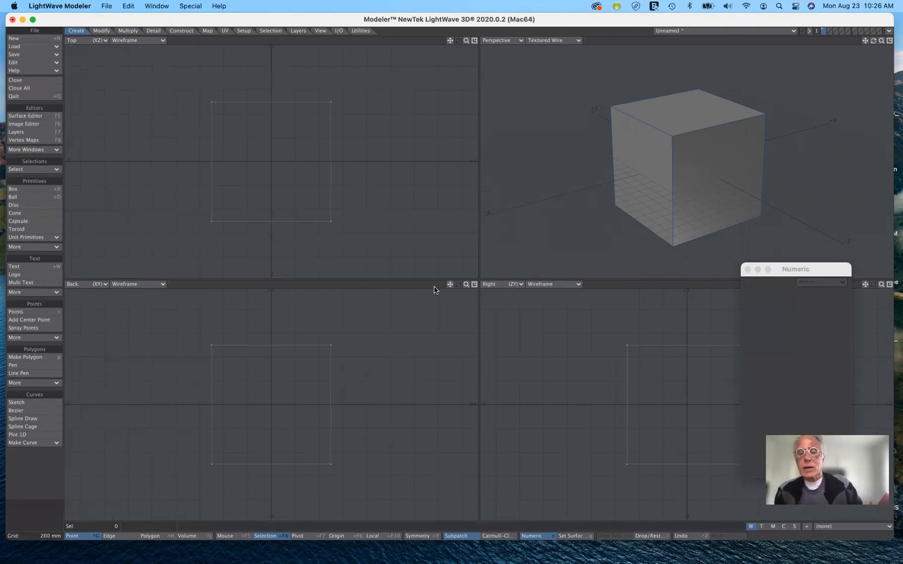
Switch the box to subpatch smoothing and back, and cut it from the layer
{"action": "key", "text": "Tab"}
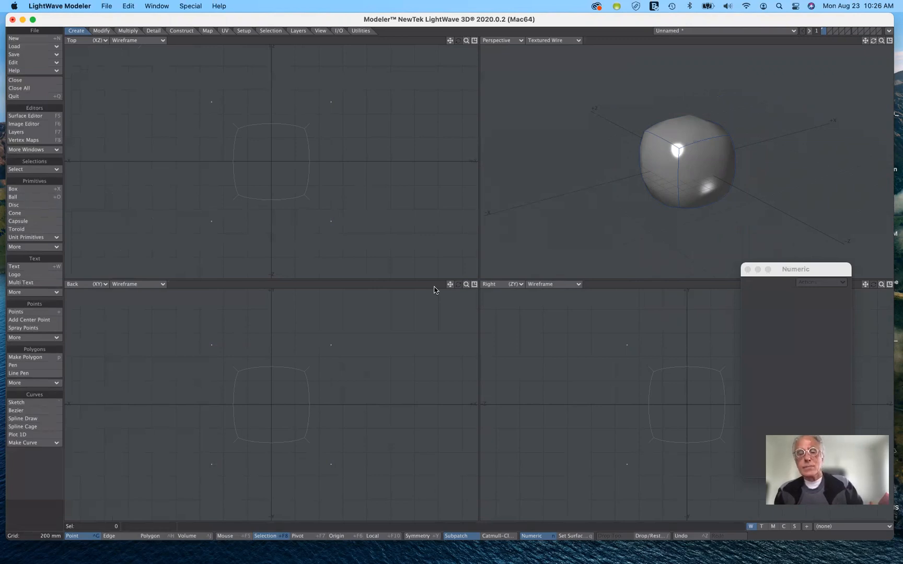
{"action": "key", "text": "Tab"}
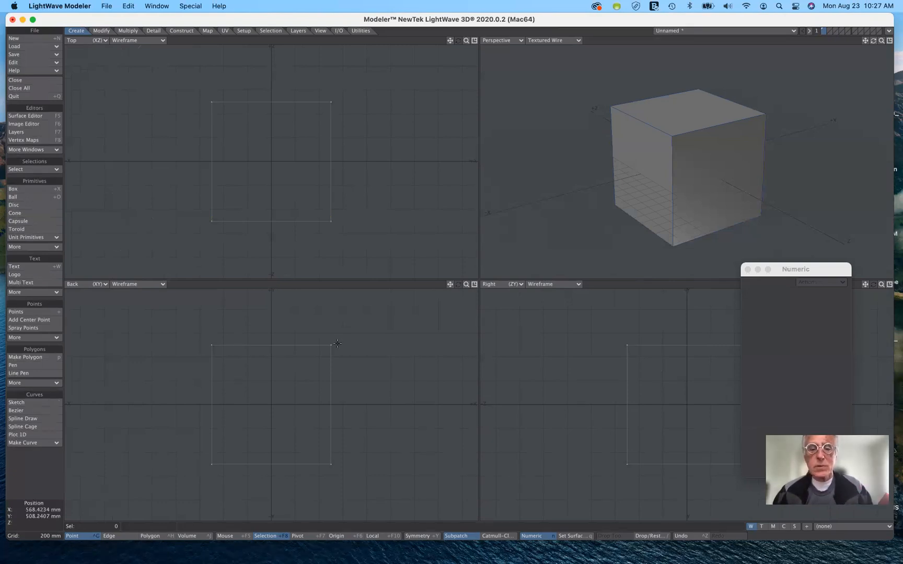
{"action": "key", "text": "super+x"}
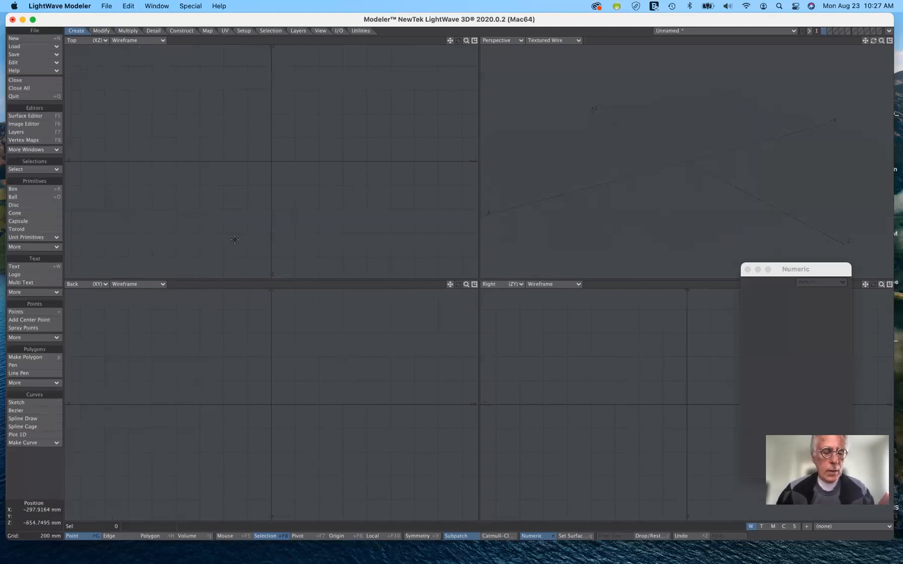
{"action": "key", "text": "a"}
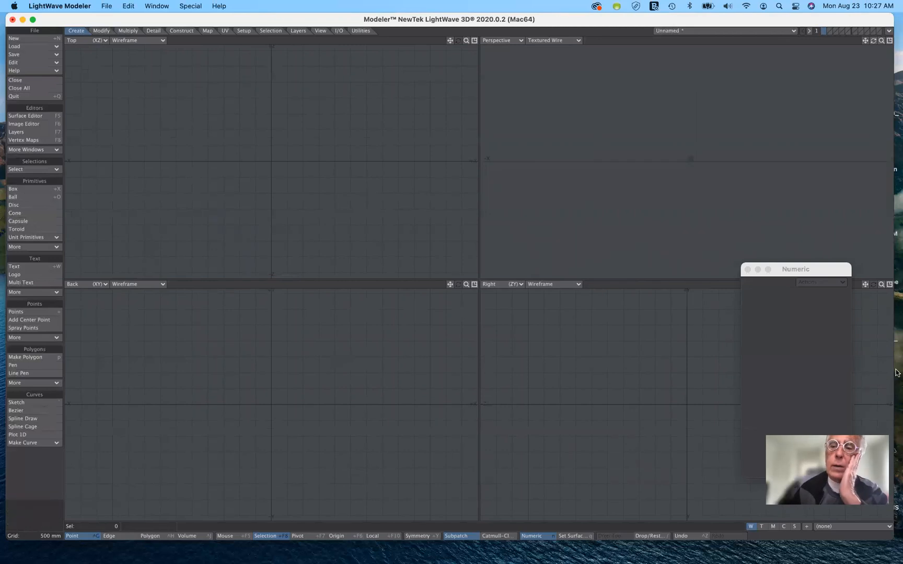
Start a new box and activate the Box tool with its default numeric values
{"action": "left_click_drag", "start_coordinate": [830, 272], "coordinate": [778, 114]}
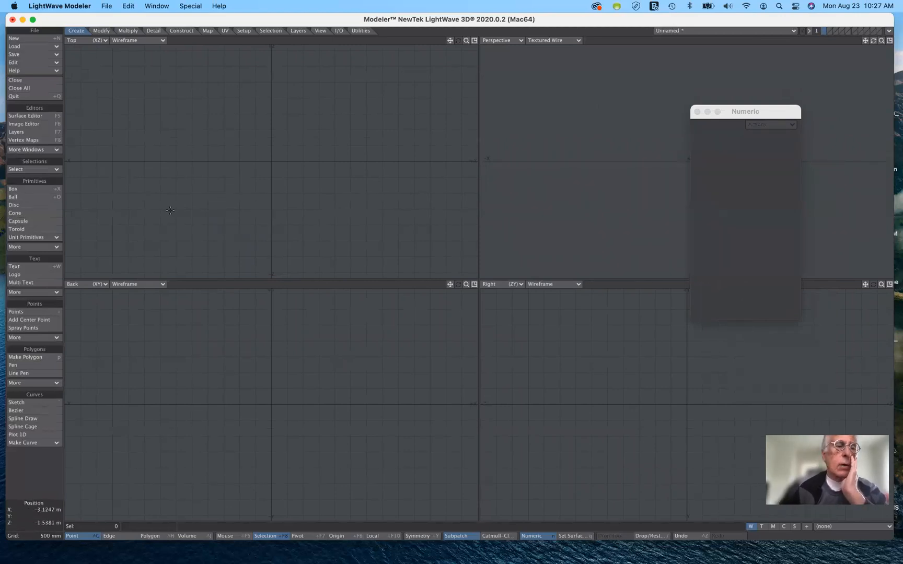
{"action": "left_click", "coordinate": [38, 190]}
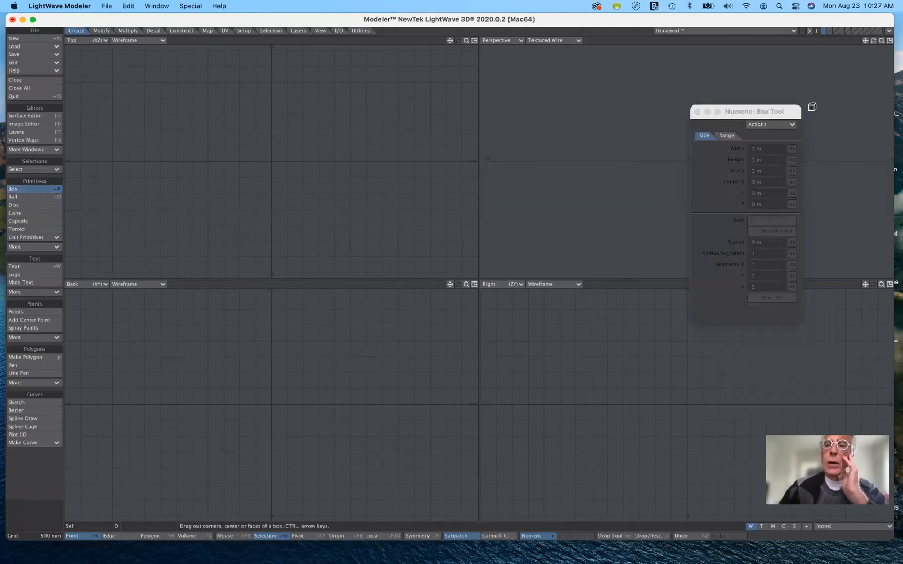
{"action": "left_click_drag", "start_coordinate": [780, 112], "coordinate": [629, 135]}
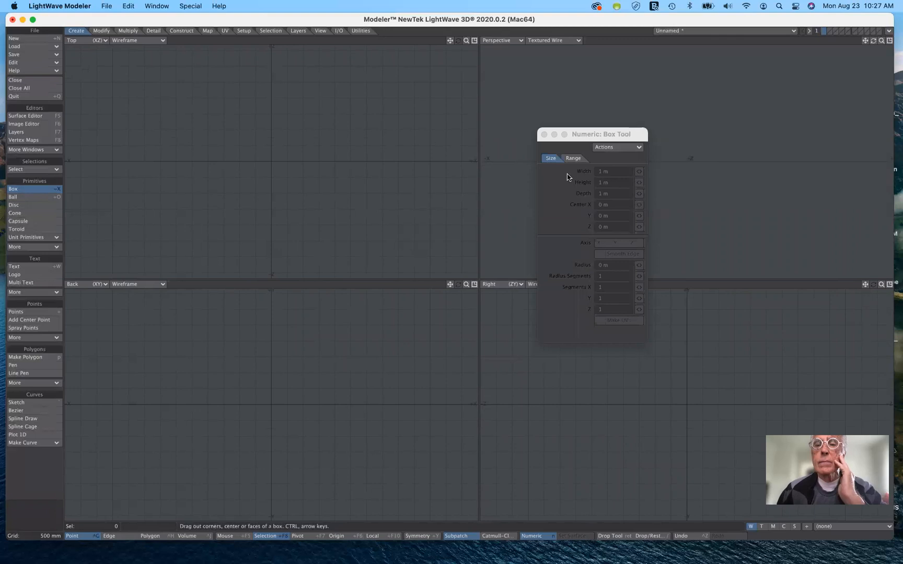
{"action": "left_click", "coordinate": [611, 170]}
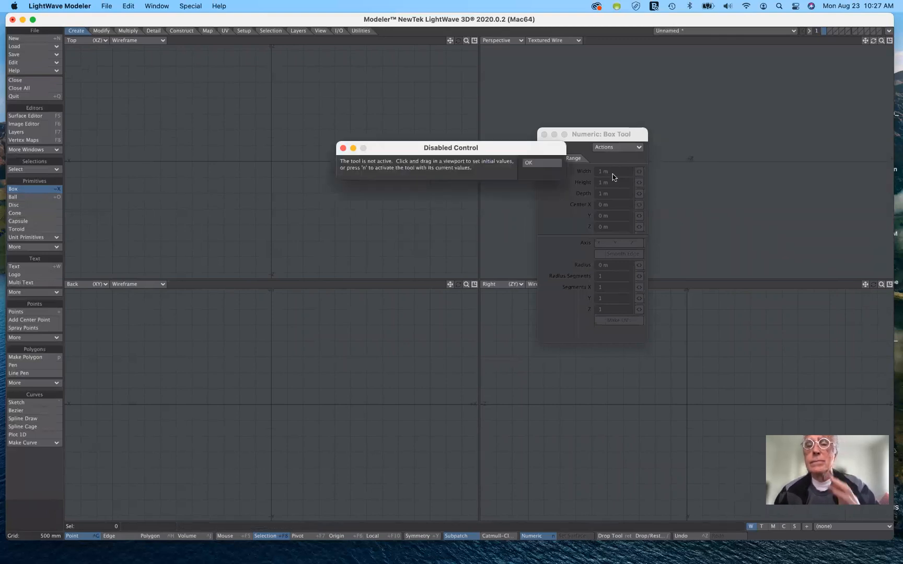
{"action": "left_click", "coordinate": [541, 163]}
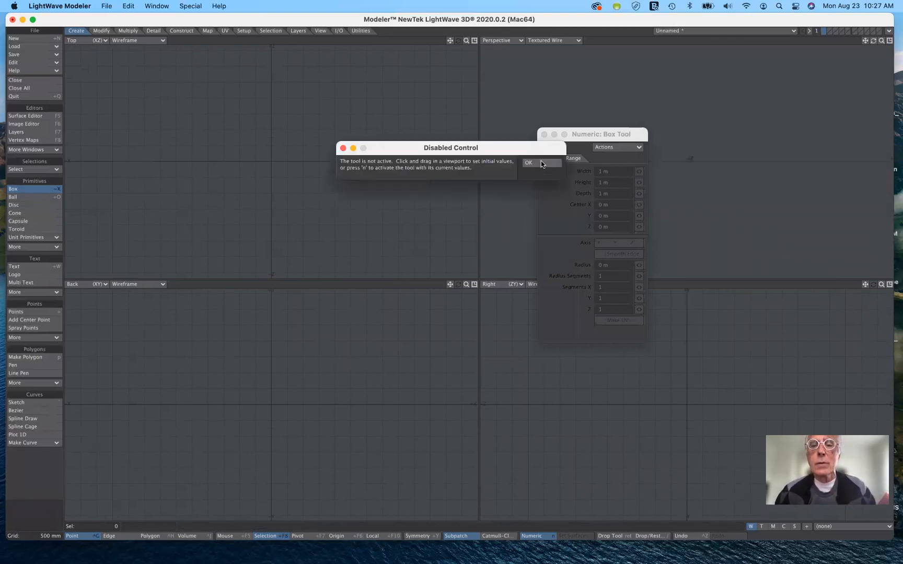
{"action": "left_click", "coordinate": [610, 148]}
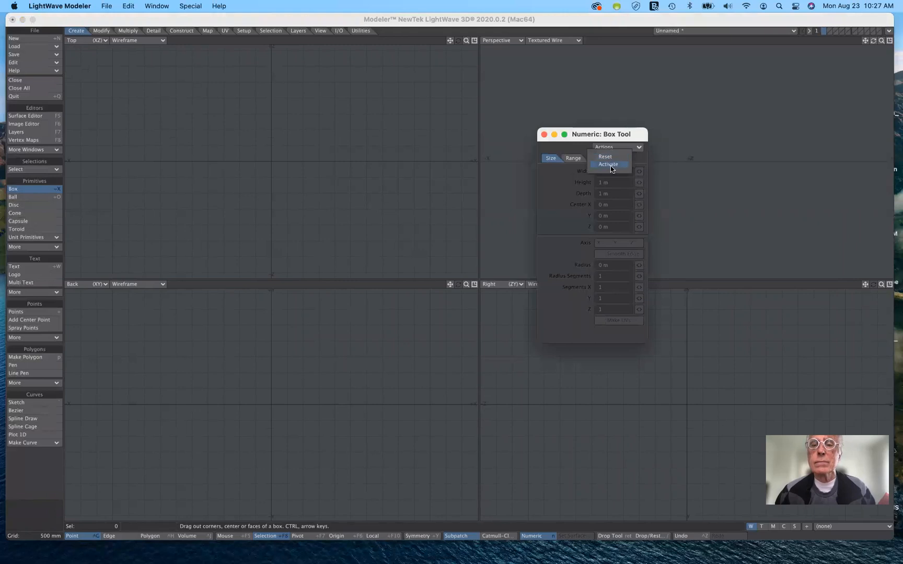
{"action": "left_click", "coordinate": [609, 165]}
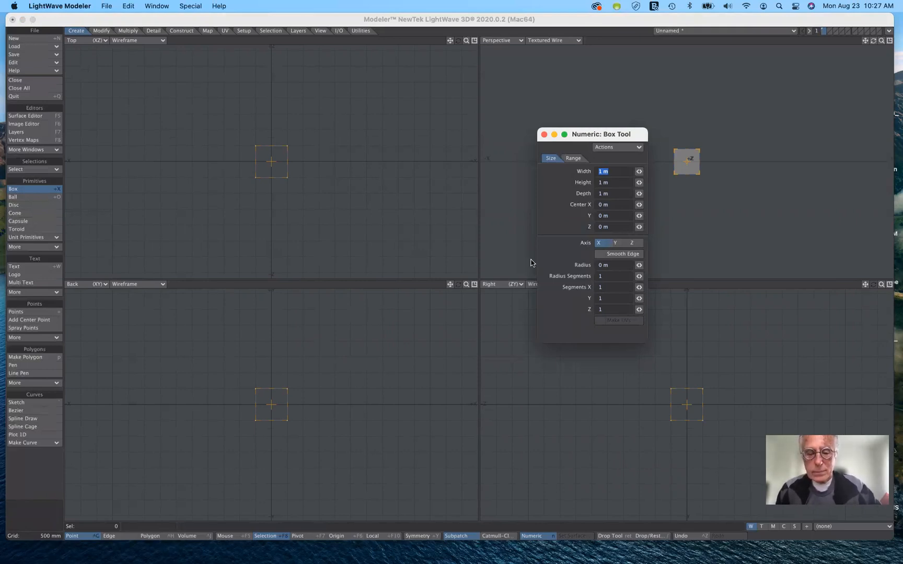
Set the box's width to 30 inches, height to 2 inches and depth to 30 inches
{"action": "type", "text": "30"}
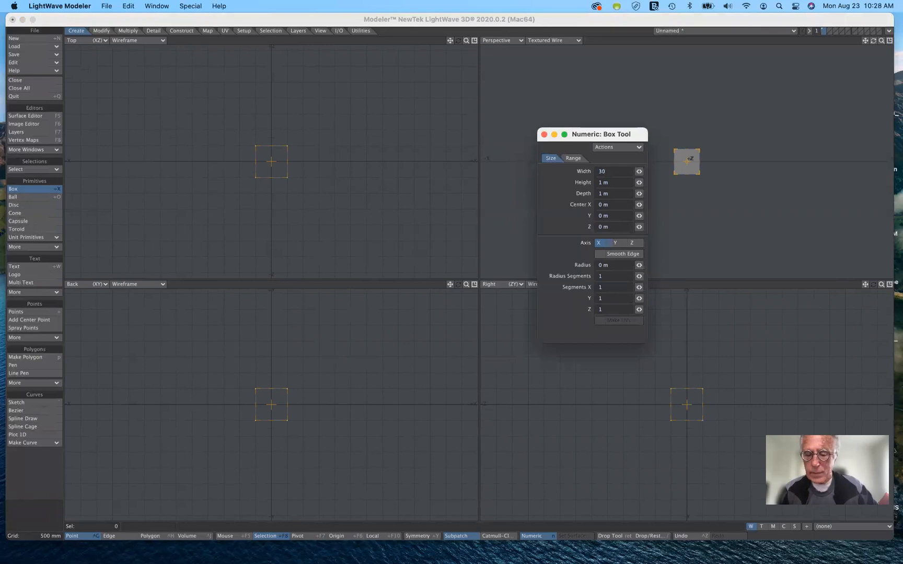
{"action": "type", "text": "'"}
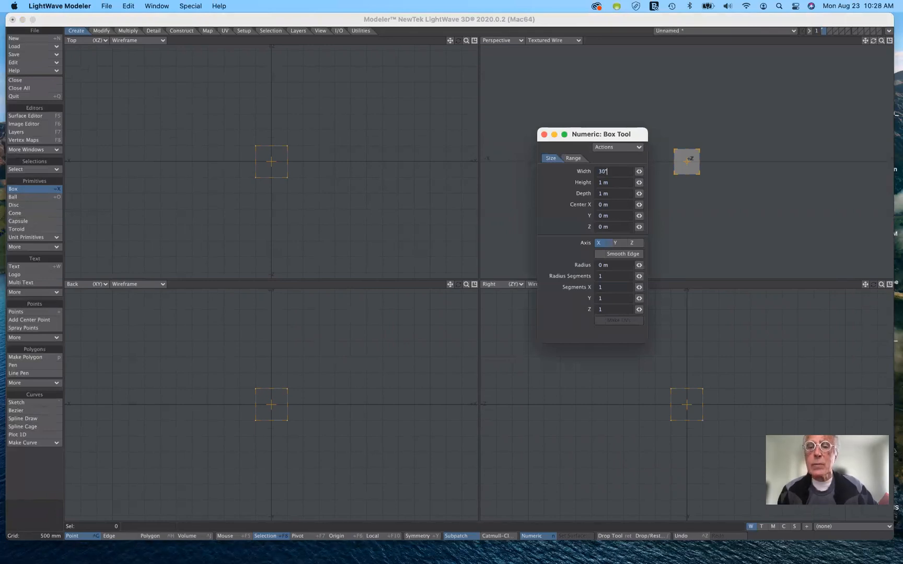
{"action": "key", "text": "Tab"}
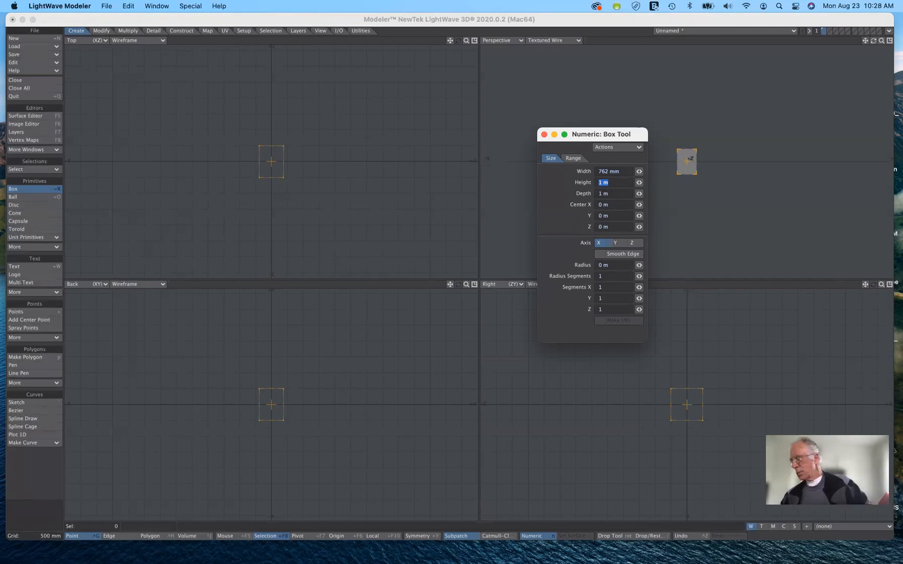
{"action": "type", "text": "2"}
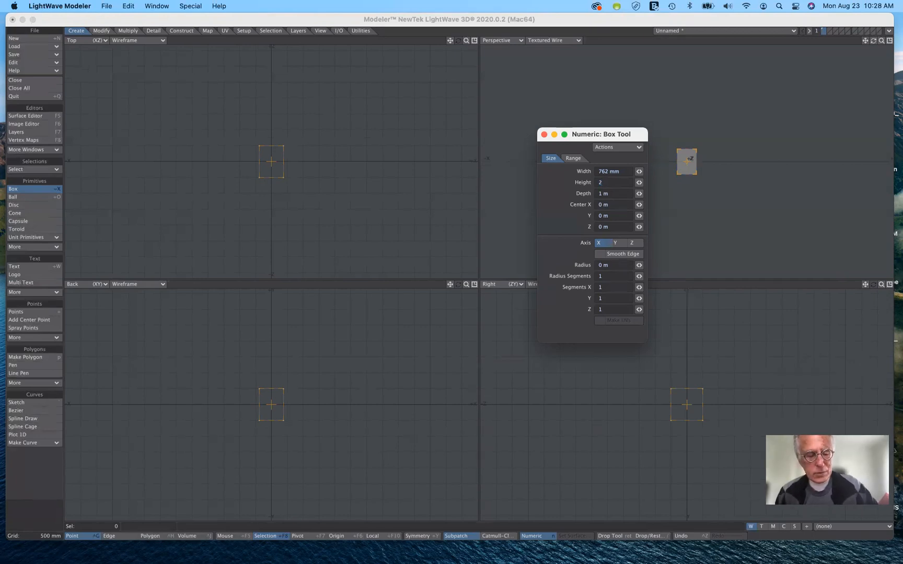
{"action": "type", "text": "'"}
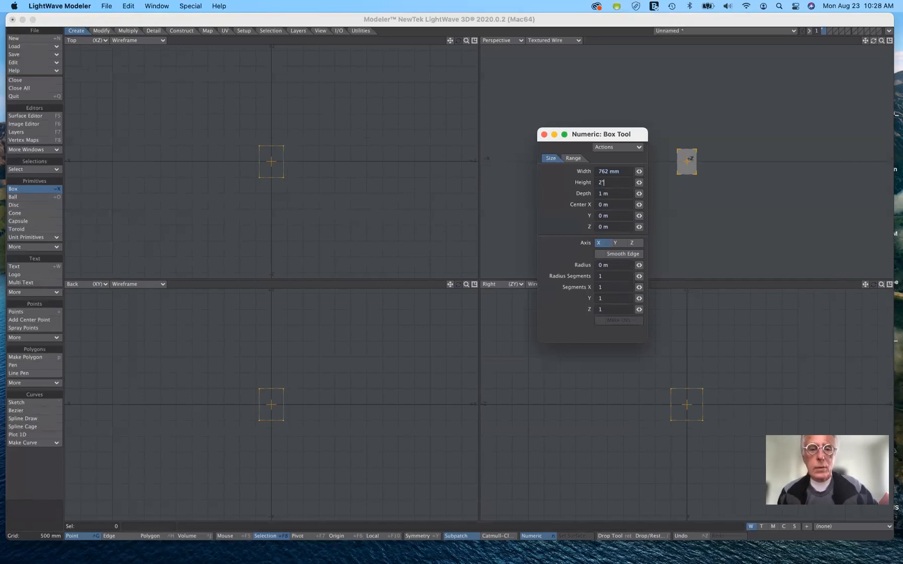
{"action": "key", "text": "Tab"}
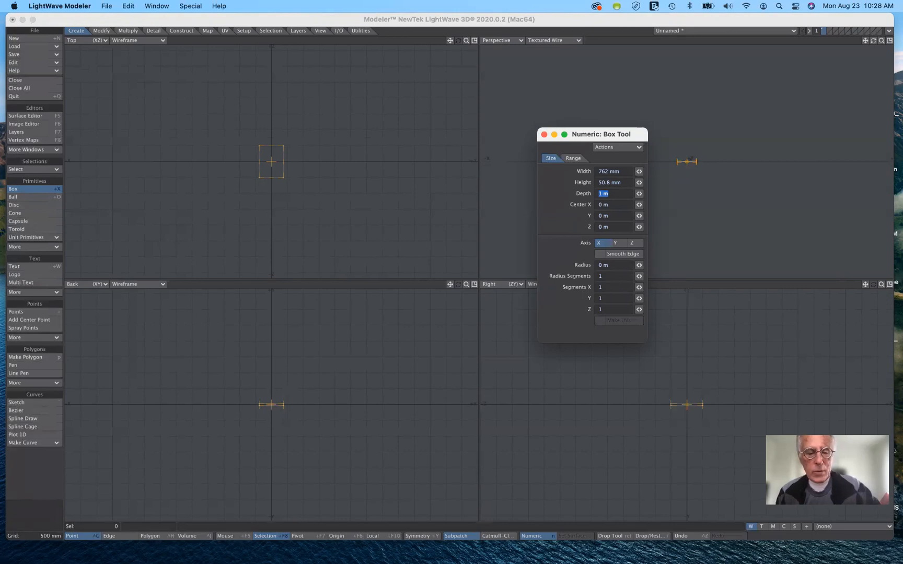
{"action": "type", "text": "30"}
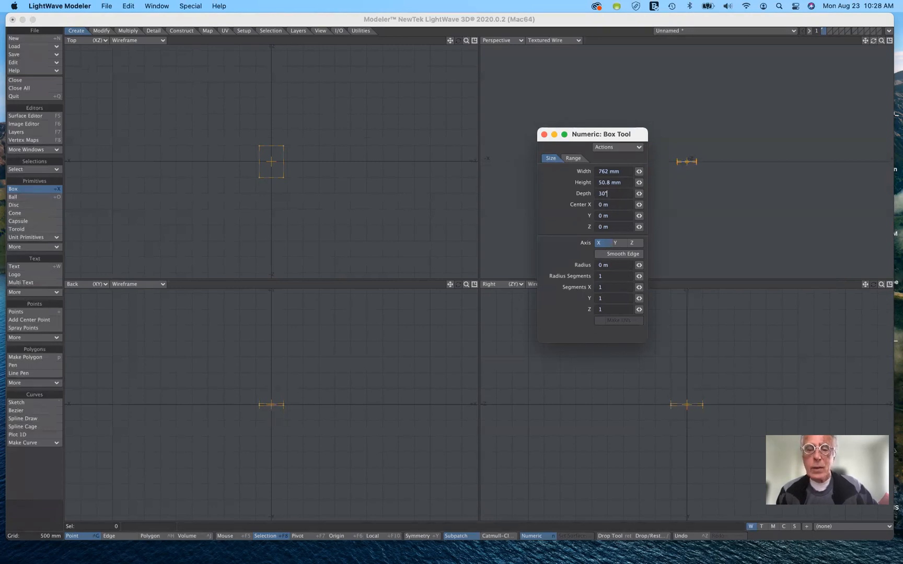
{"action": "type", "text": "\""}
{"action": "key", "text": "Tab"}
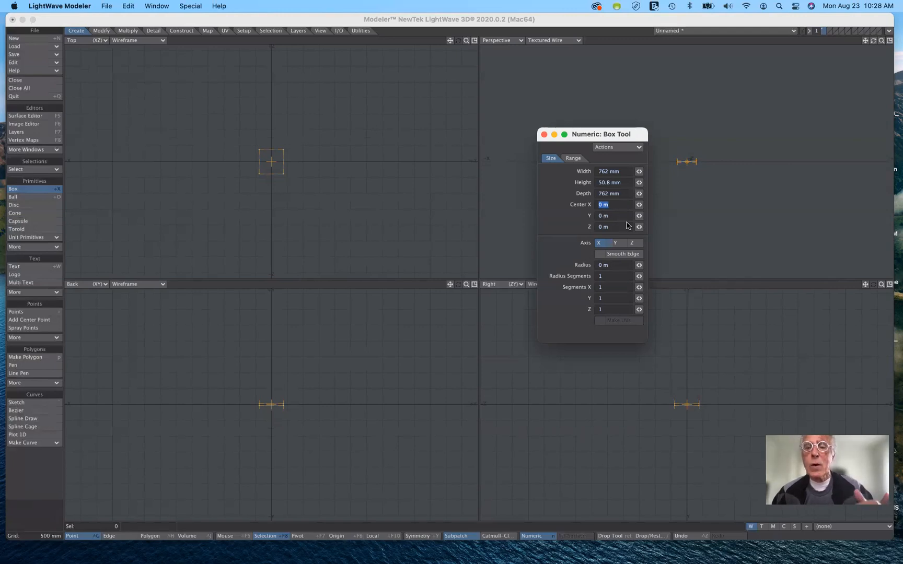
Set the box's center Y to 30 inches to raise the slab above the origin
{"action": "left_click", "coordinate": [604, 216]}
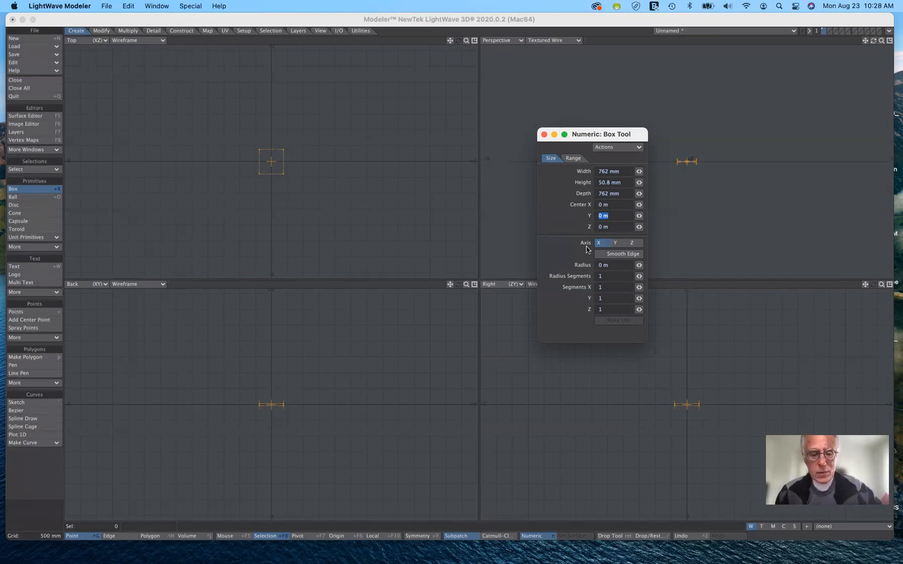
{"action": "type", "text": "30"}
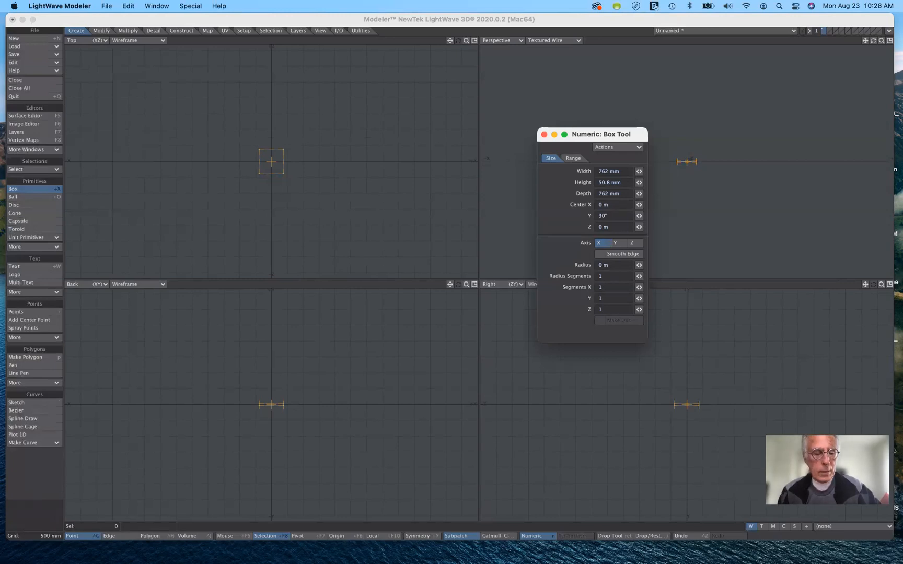
{"action": "type", "text": "\""}
{"action": "key", "text": "Tab"}
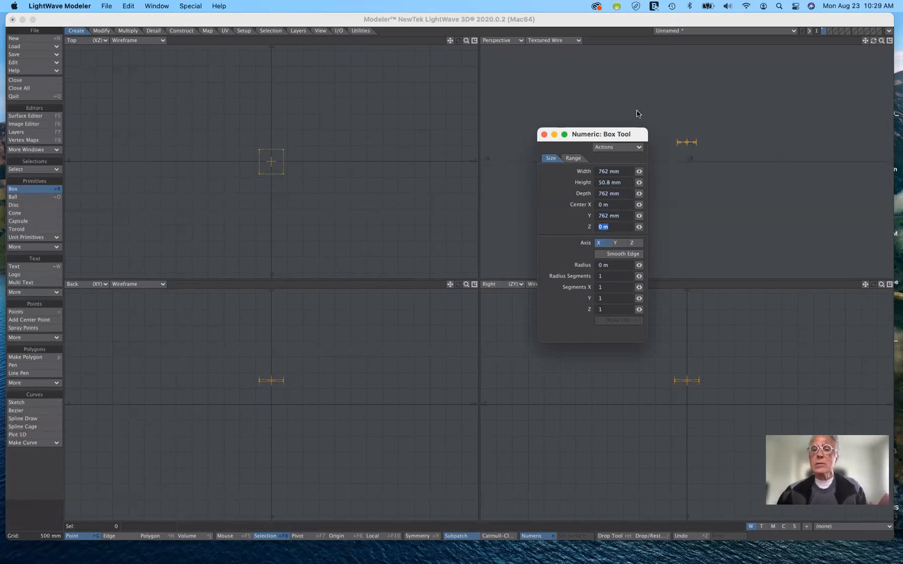
Round the slab's edges with a radius of 8 mm and 8 radius segments
{"action": "left_click_drag", "start_coordinate": [633, 135], "coordinate": [515, 117]}
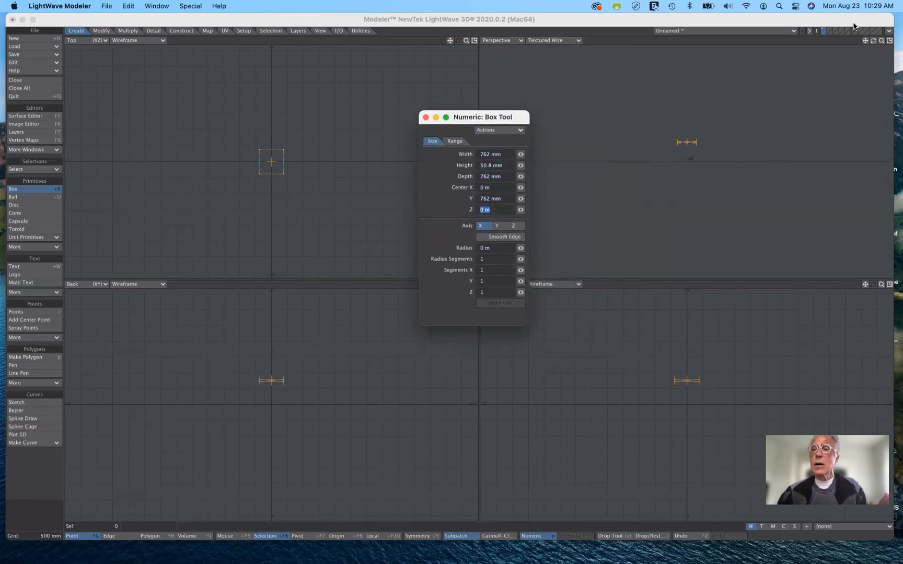
{"action": "mouse_move", "coordinate": [875, 43]}
{"action": "left_mouse_down"}
{"action": "mouse_move", "coordinate": [866, 43]}
{"action": "mouse_move", "coordinate": [892, 42]}
{"action": "mouse_move", "coordinate": [884, 42]}
{"action": "left_mouse_up"}
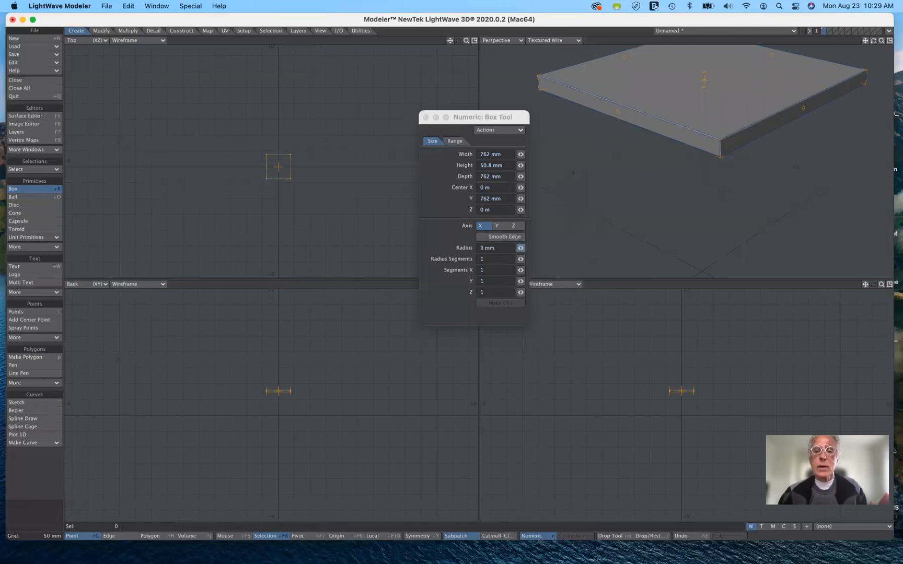
{"action": "left_click_drag", "start_coordinate": [521, 248], "coordinate": [524, 248]}
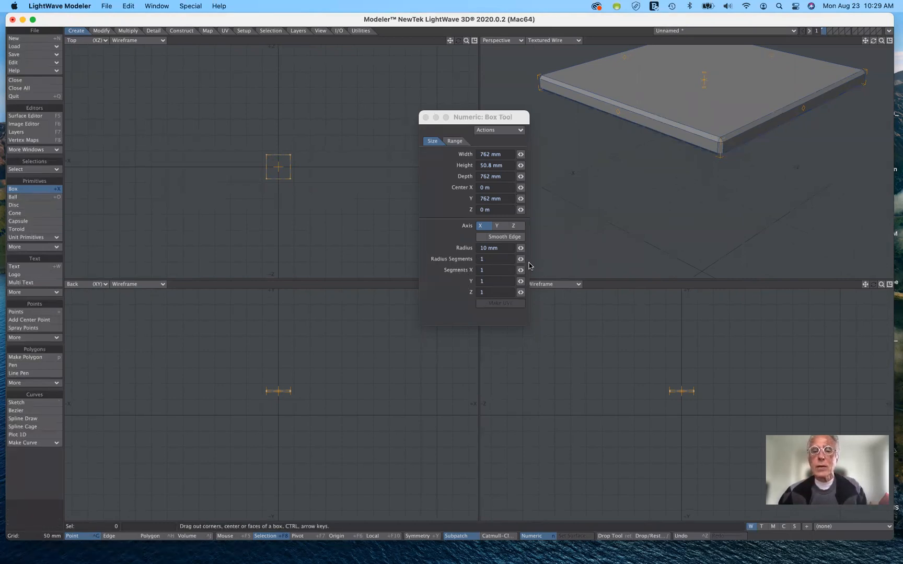
{"action": "left_click", "coordinate": [521, 259]}
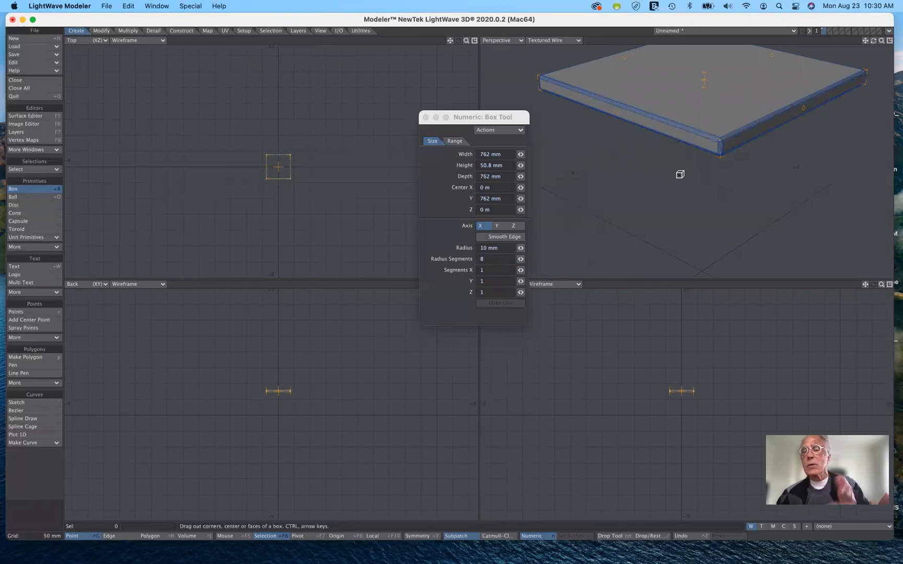
{"action": "left_click", "coordinate": [520, 248]}
{"action": "left_click_drag", "start_coordinate": [521, 249], "coordinate": [520, 249]}
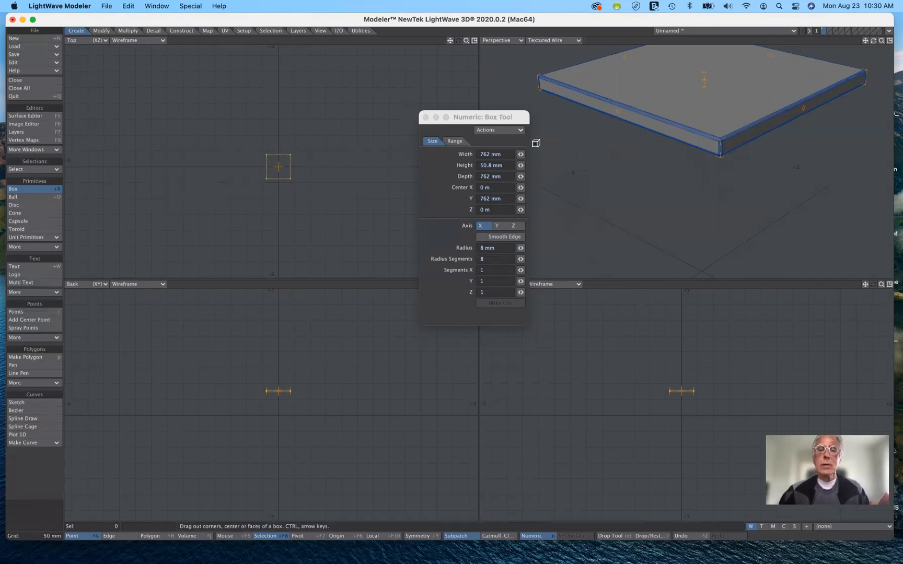
Move the numeric window lower, and divide the slab into 7 segments along X
{"action": "left_click_drag", "start_coordinate": [510, 117], "coordinate": [522, 220]}
{"action": "left_click_drag", "start_coordinate": [526, 256], "coordinate": [521, 165]}
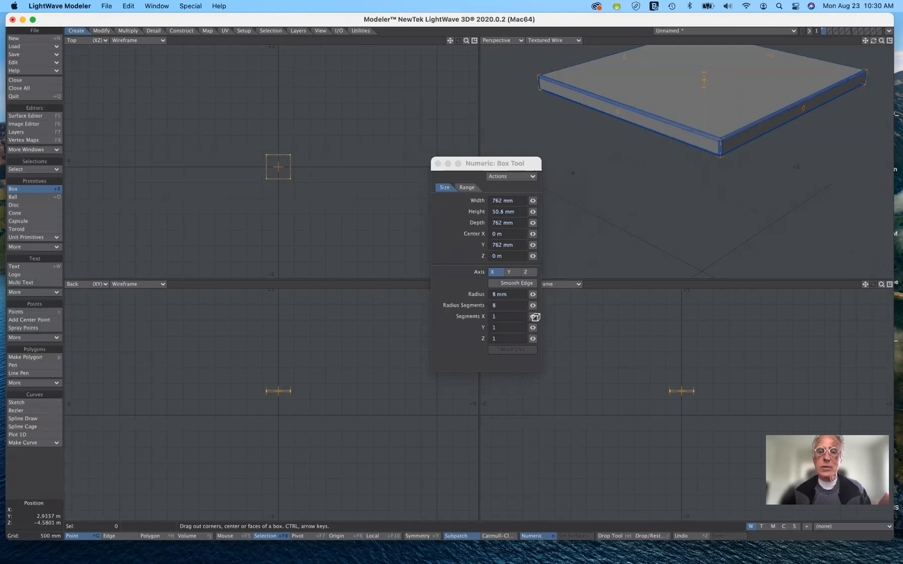
{"action": "left_click_drag", "start_coordinate": [533, 317], "coordinate": [540, 317]}
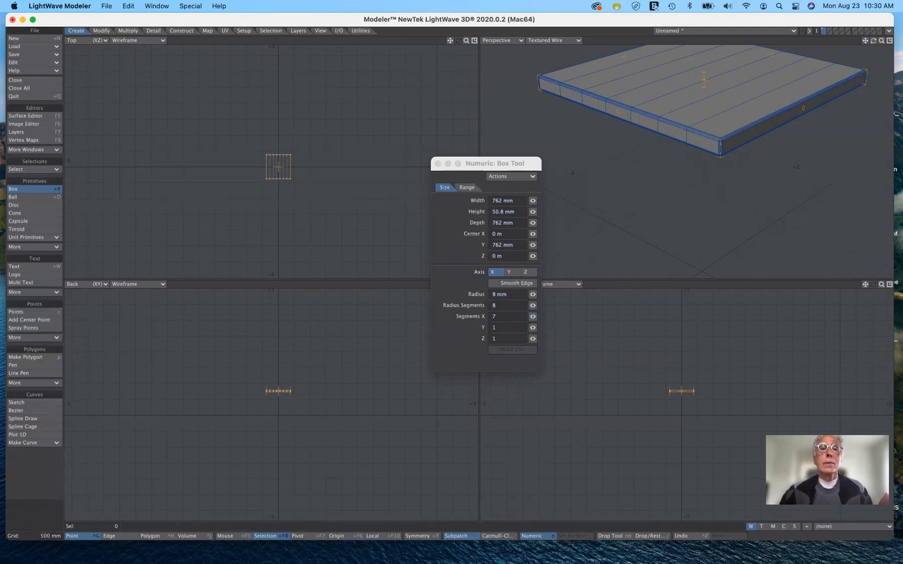
{"action": "left_click_drag", "start_coordinate": [466, 41], "coordinate": [528, 41]}
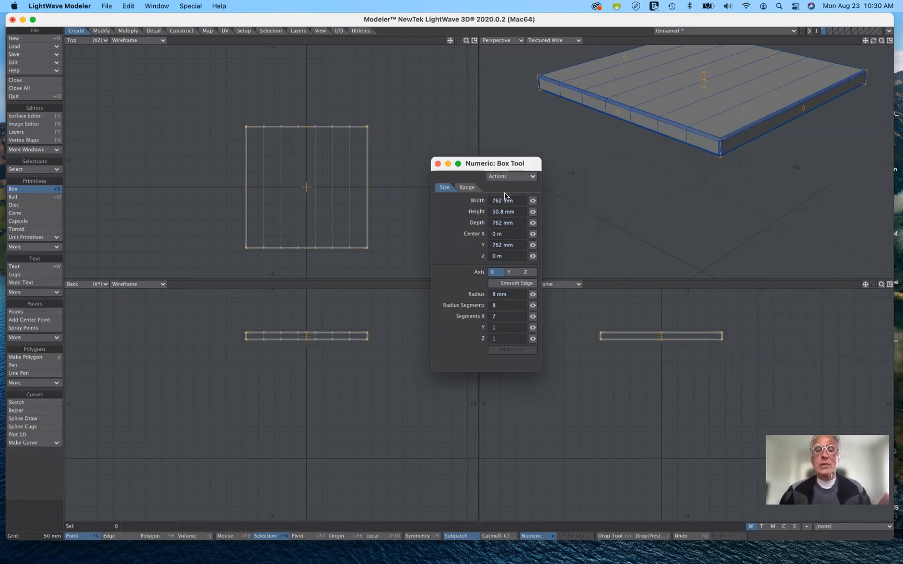
Reduce the slab to 1 segment along X and finish the box
{"action": "left_click_drag", "start_coordinate": [516, 164], "coordinate": [519, 171]}
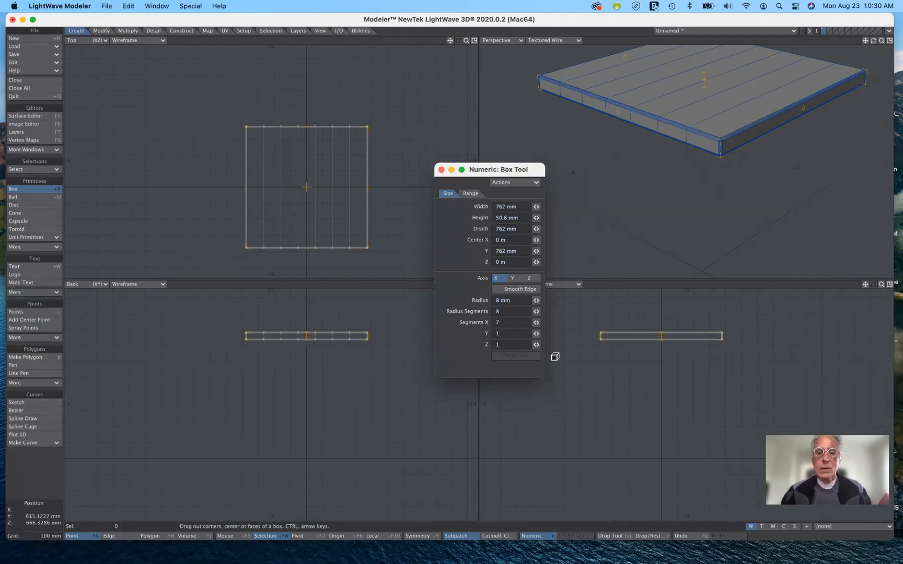
{"action": "left_click_drag", "start_coordinate": [536, 323], "coordinate": [533, 320]}
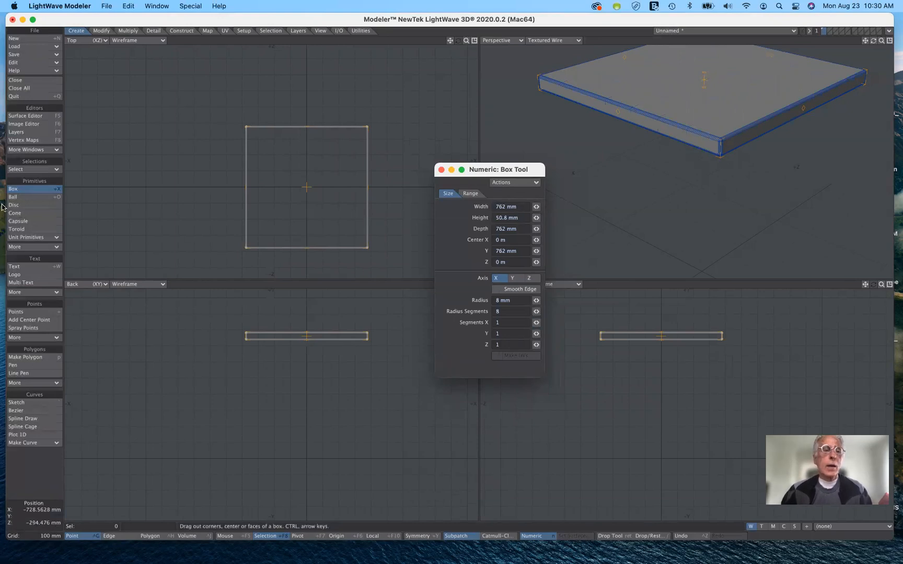
{"action": "left_click", "coordinate": [28, 190]}
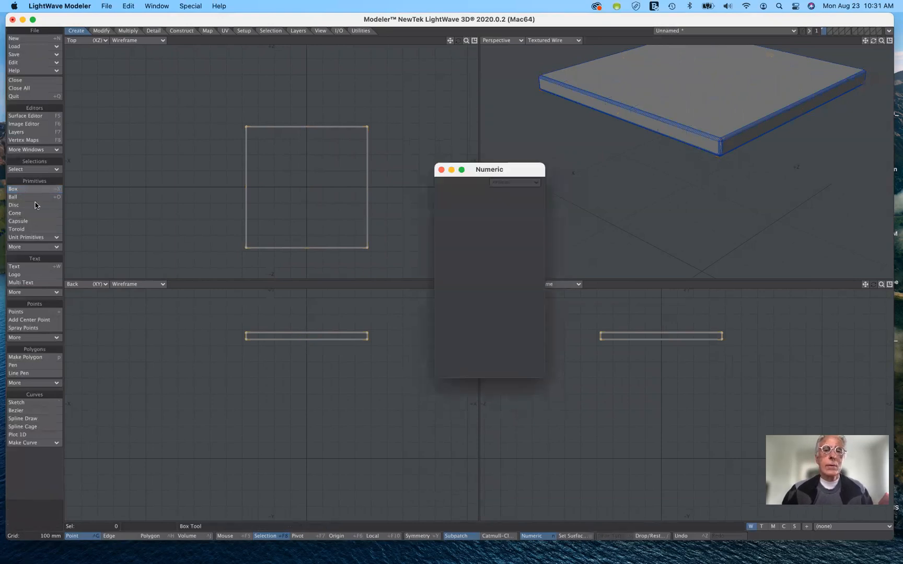
Start a surface change for the slab, with the name tableTop and without making it the default surface
{"action": "left_click_drag", "start_coordinate": [484, 173], "coordinate": [514, 324]}
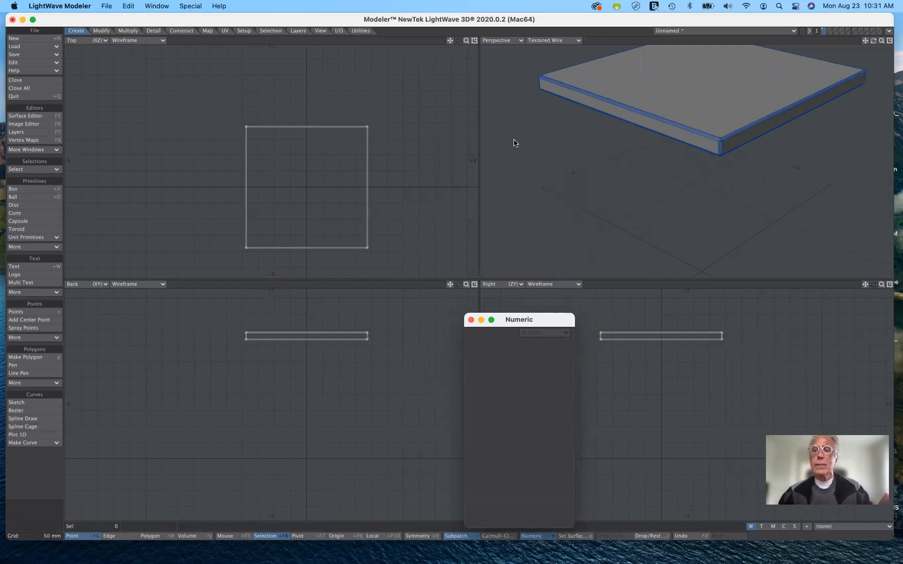
{"action": "key", "text": "q"}
{"action": "left_click_drag", "start_coordinate": [524, 137], "coordinate": [592, 169]}
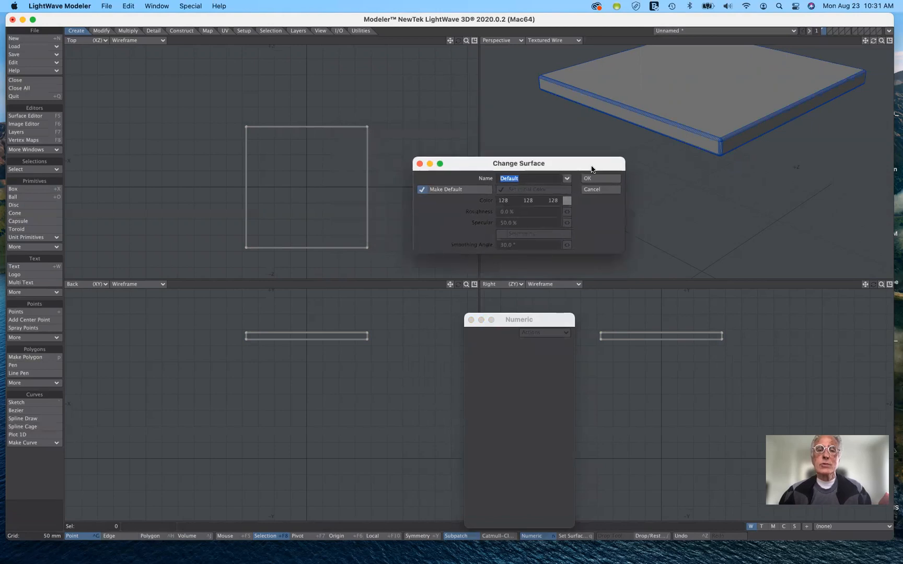
{"action": "left_click", "coordinate": [422, 189]}
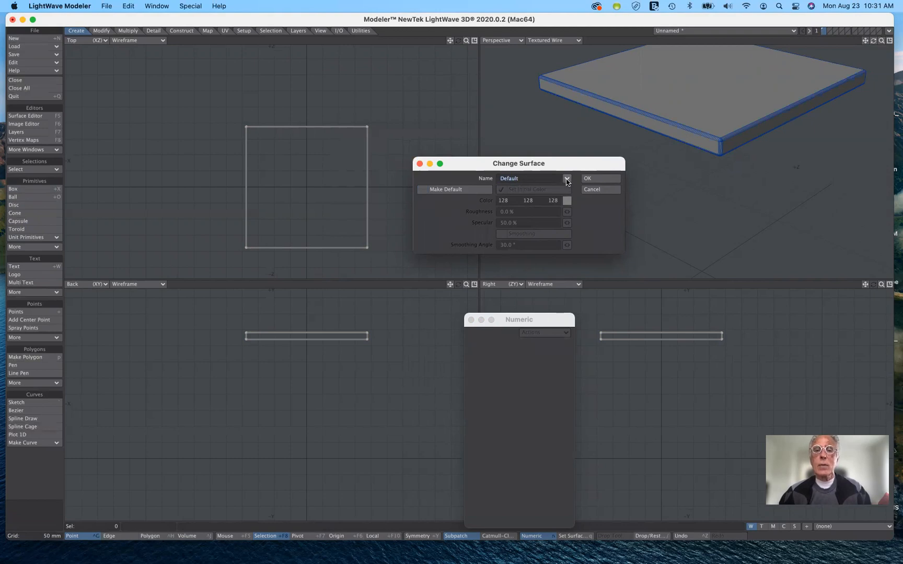
{"action": "left_click_drag", "start_coordinate": [549, 180], "coordinate": [484, 175]}
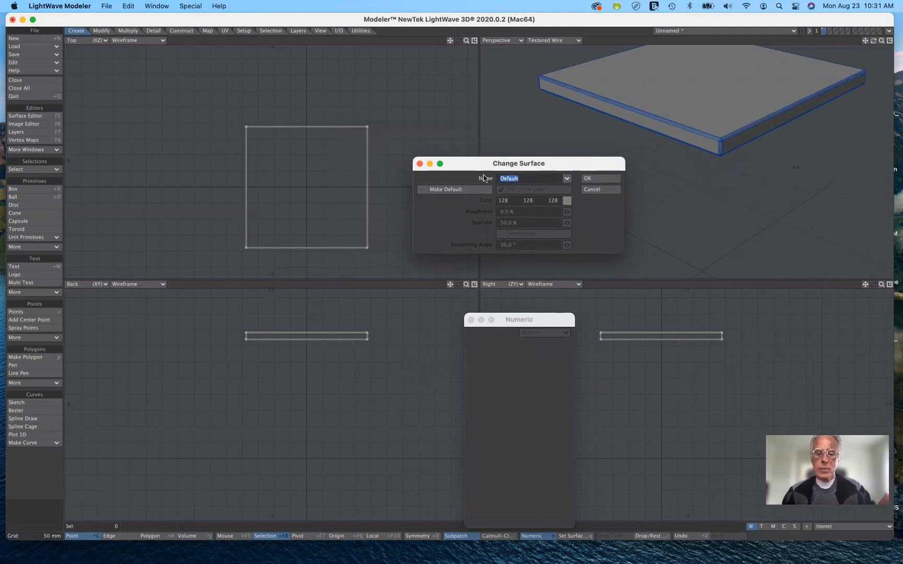
{"action": "type", "text": "tableTop"}
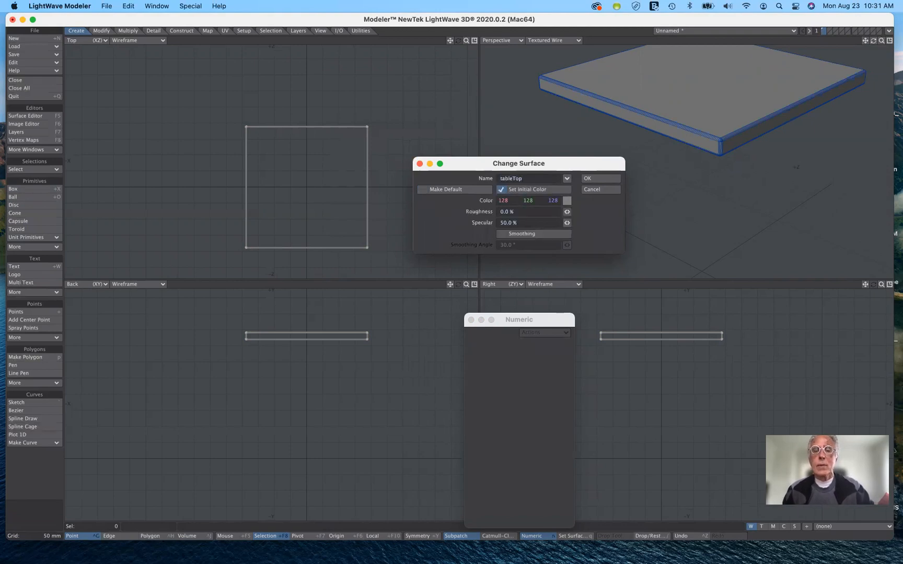
Give the tableTop surface a blue initial color of 62, 111, 255 and apply it to the slab
{"action": "left_click", "coordinate": [567, 201]}
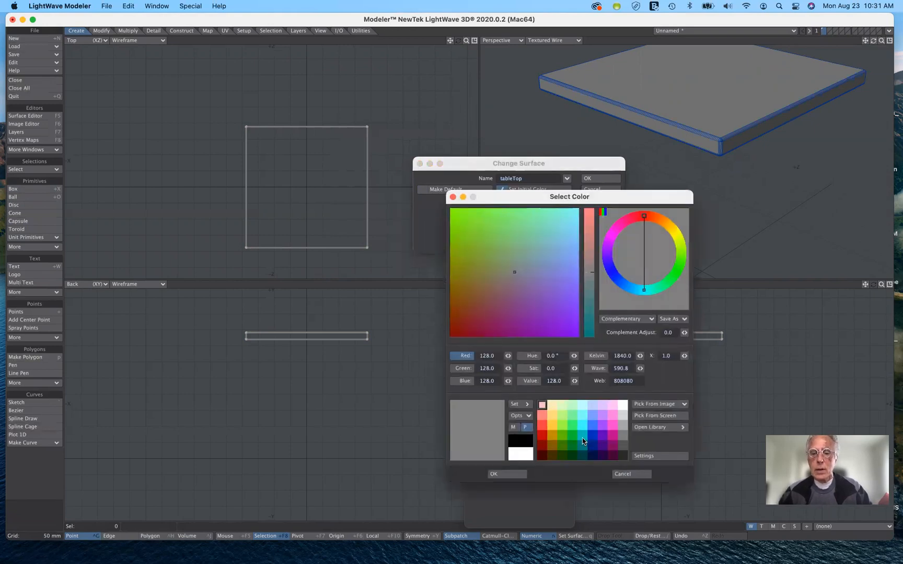
{"action": "left_click", "coordinate": [593, 426]}
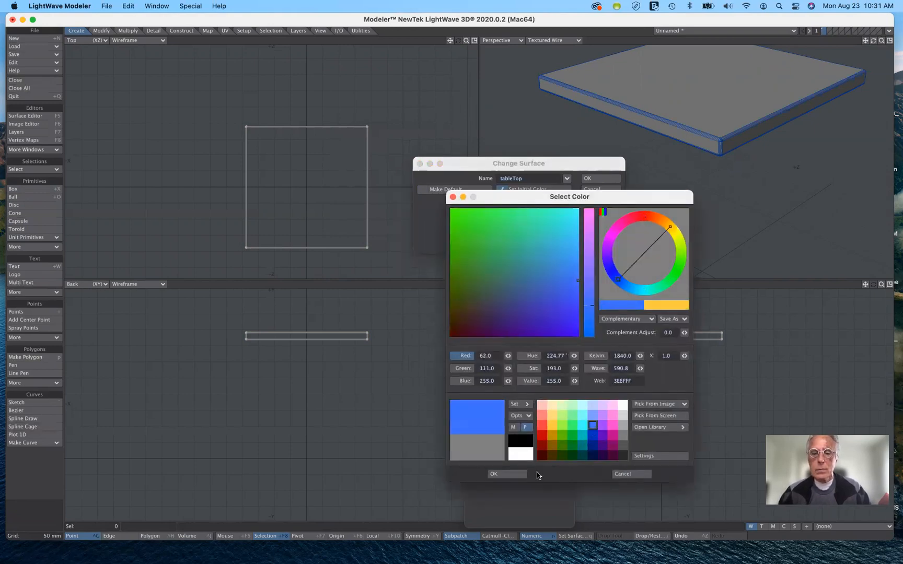
{"action": "left_click", "coordinate": [502, 474]}
{"action": "left_click", "coordinate": [601, 178]}
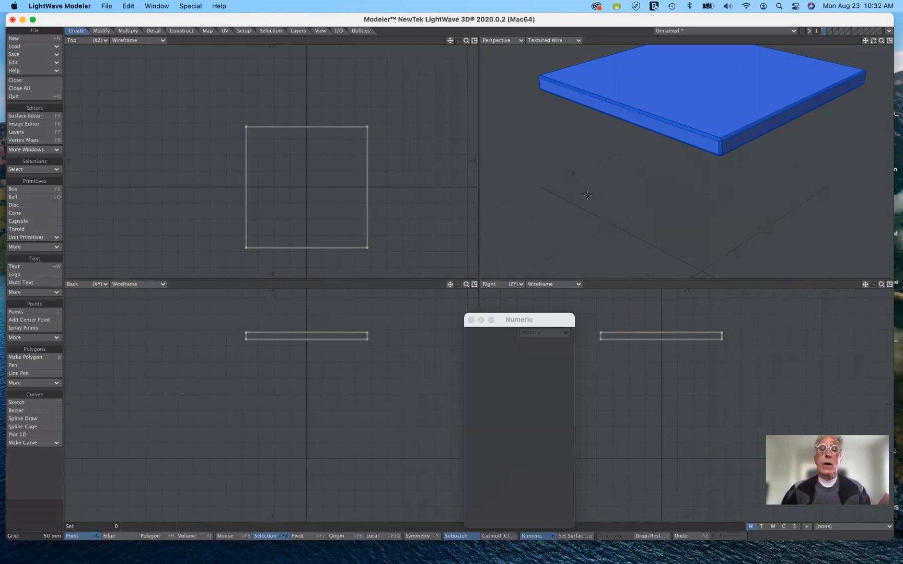
Draw a flat disc of about 32 mm radius in the Top view, just inside the slab's -X, +Z corner
{"action": "left_click", "coordinate": [465, 41]}
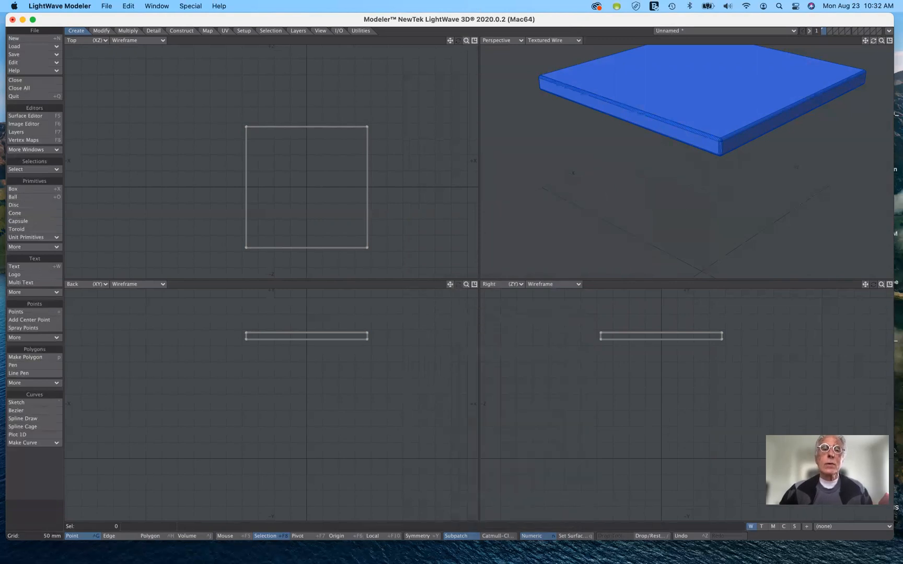
{"action": "left_click_drag", "start_coordinate": [465, 40], "coordinate": [532, 40]}
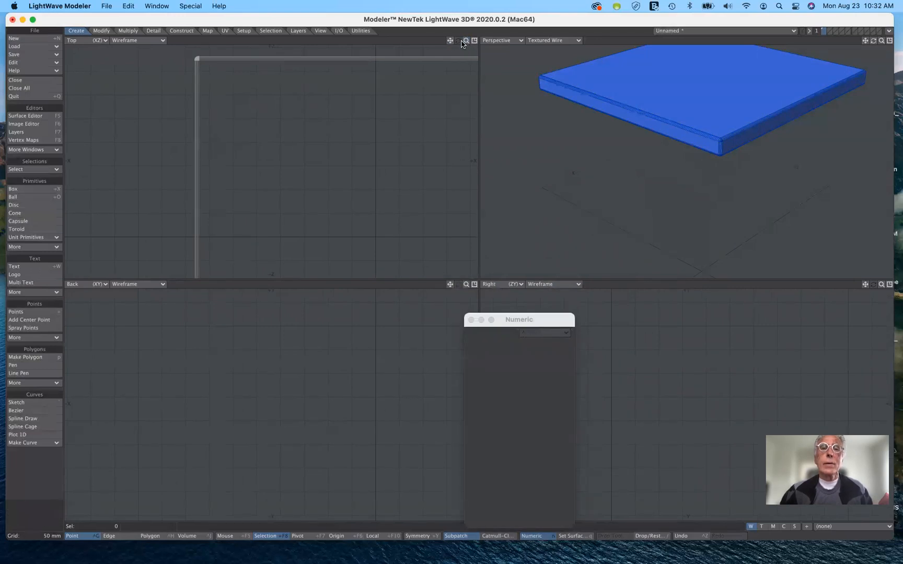
{"action": "left_click_drag", "start_coordinate": [466, 40], "coordinate": [424, 25]}
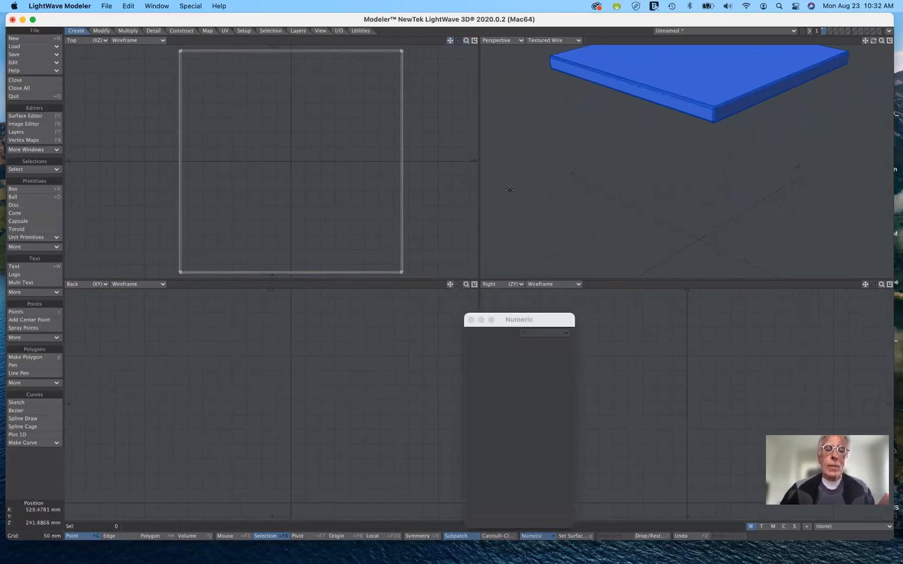
{"action": "left_click_drag", "start_coordinate": [533, 321], "coordinate": [589, 247]}
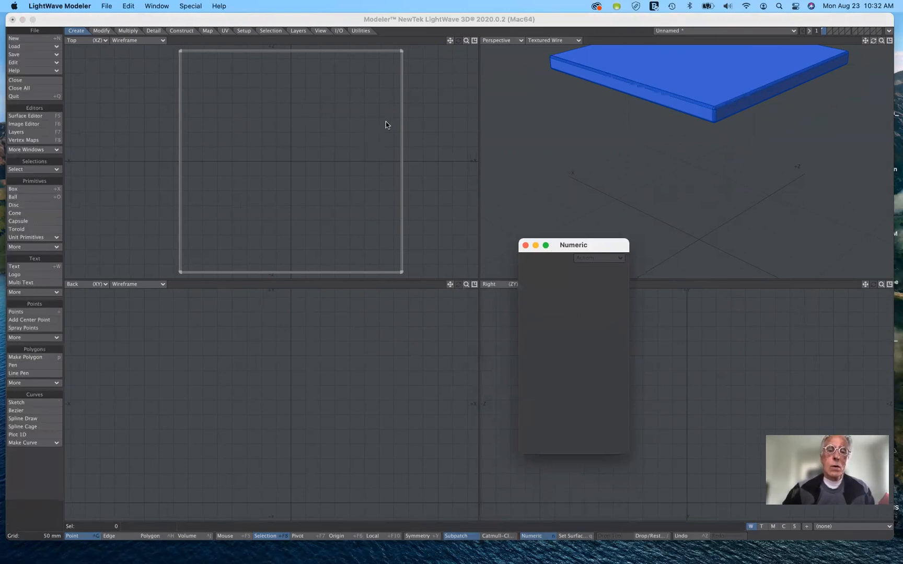
{"action": "left_click_drag", "start_coordinate": [602, 248], "coordinate": [539, 168]}
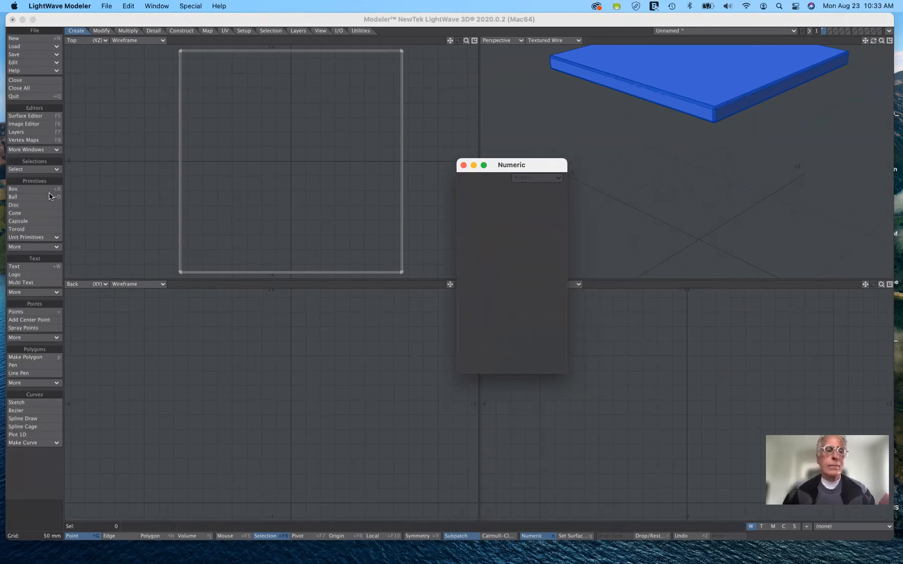
{"action": "left_click", "coordinate": [25, 206]}
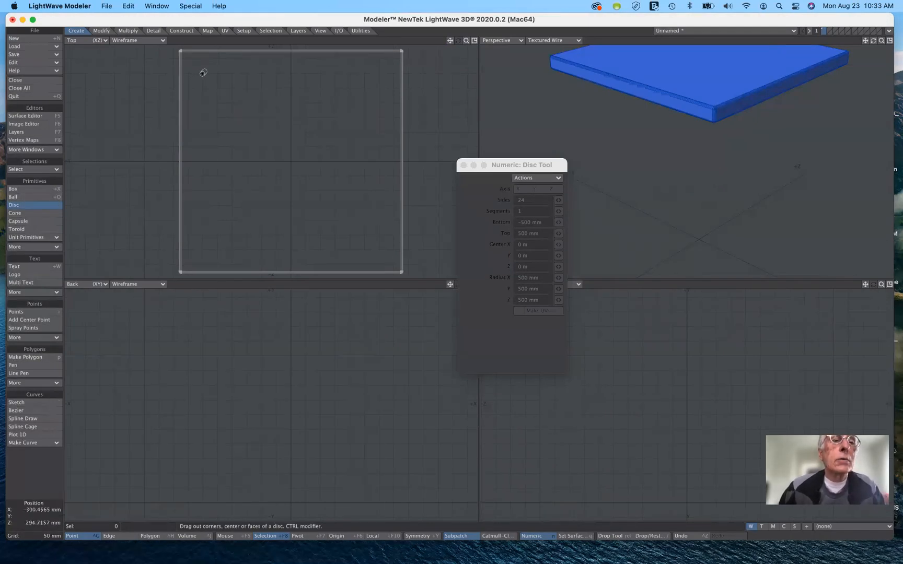
{"action": "left_click_drag", "start_coordinate": [204, 73], "coordinate": [213, 83]}
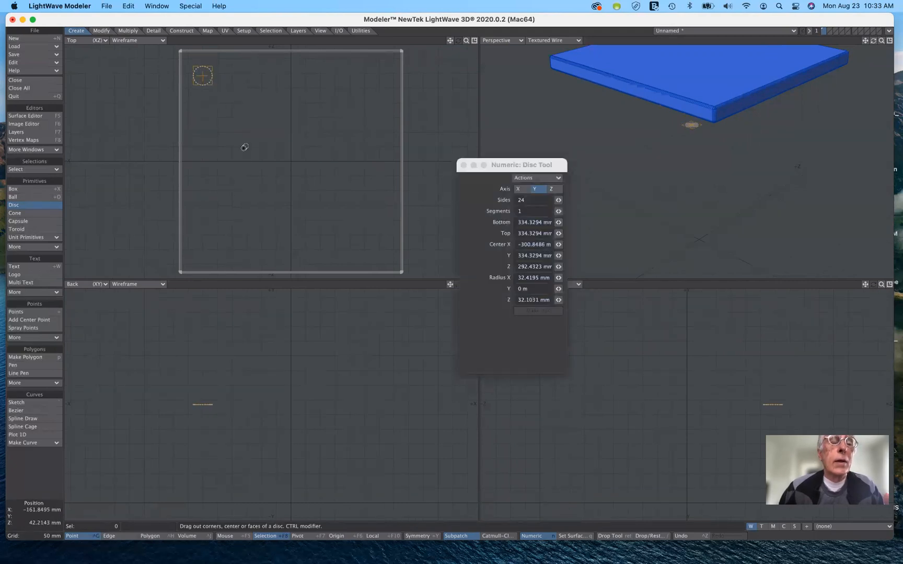
Stretch the disc vertically into a table leg from about 0 m at the bottom to about 737 mm at the slab's underside
{"action": "left_click_drag", "start_coordinate": [203, 405], "coordinate": [214, 315]}
{"action": "left_click_drag", "start_coordinate": [202, 407], "coordinate": [202, 499]}
{"action": "left_click_drag", "start_coordinate": [514, 165], "coordinate": [664, 235]}
{"action": "left_click_drag", "start_coordinate": [450, 285], "coordinate": [452, 328]}
{"action": "left_click_drag", "start_coordinate": [207, 363], "coordinate": [206, 327]}
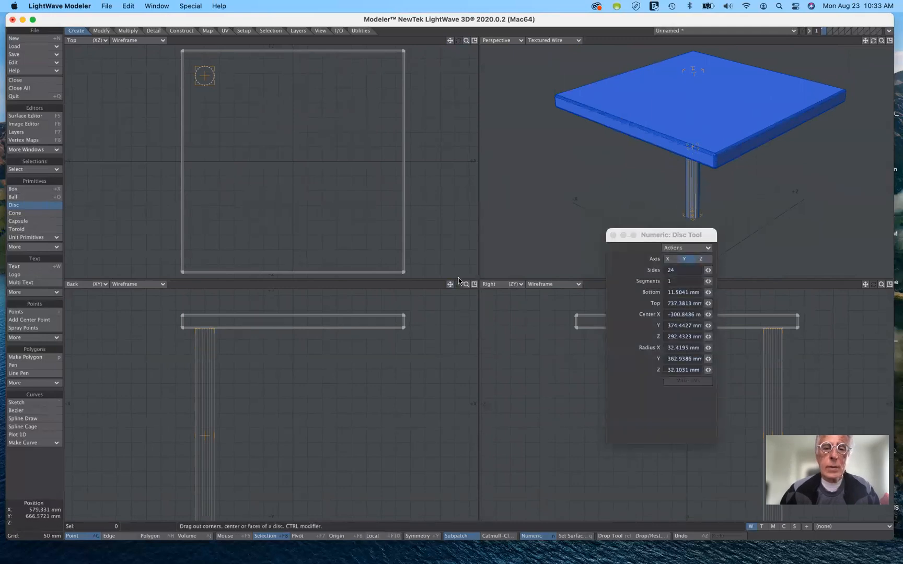
{"action": "left_click_drag", "start_coordinate": [450, 284], "coordinate": [442, 221]}
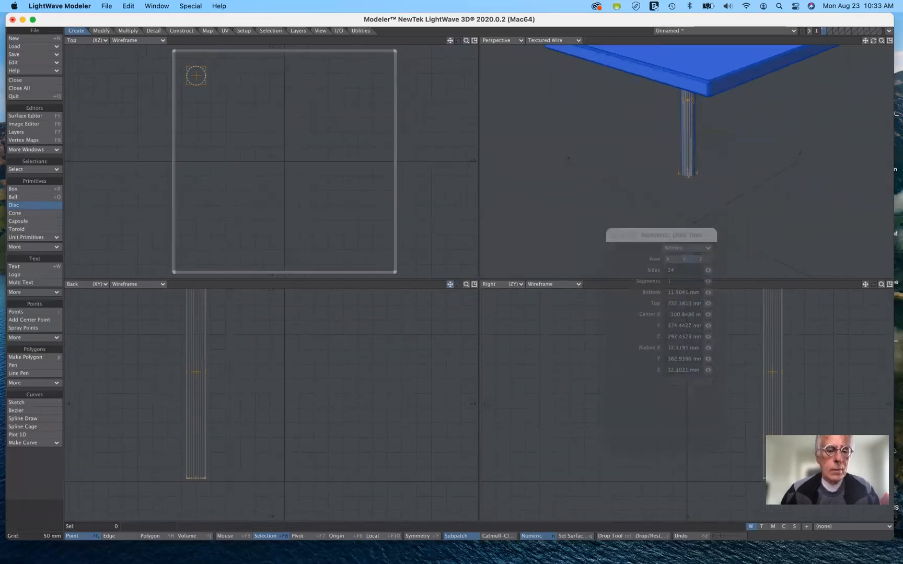
{"action": "left_click_drag", "start_coordinate": [196, 478], "coordinate": [198, 478]}
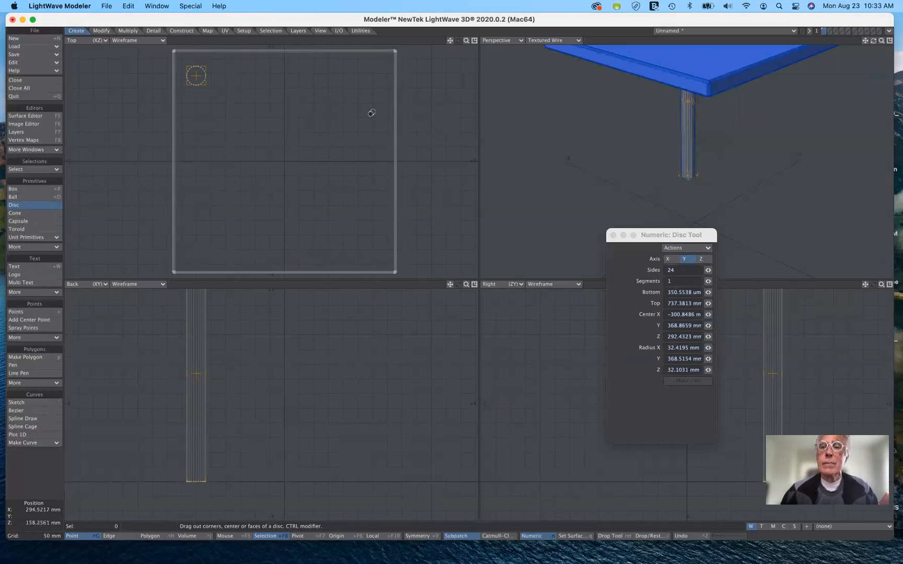
Move the leg closer to the slab's corner, centered at about X -319 mm and Z 321 mm, and finish it
{"action": "left_click_drag", "start_coordinate": [194, 75], "coordinate": [191, 66]}
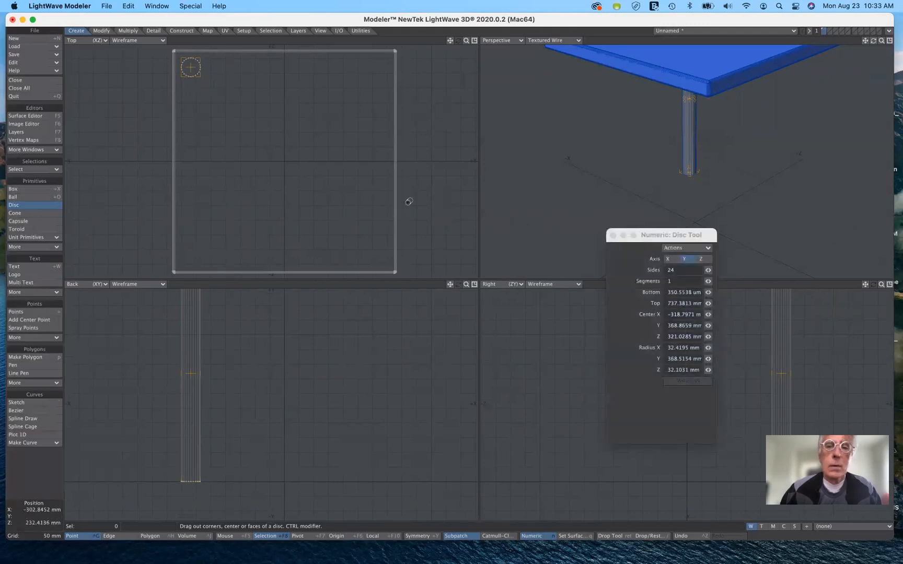
{"action": "left_click_drag", "start_coordinate": [873, 40], "coordinate": [902, 44]}
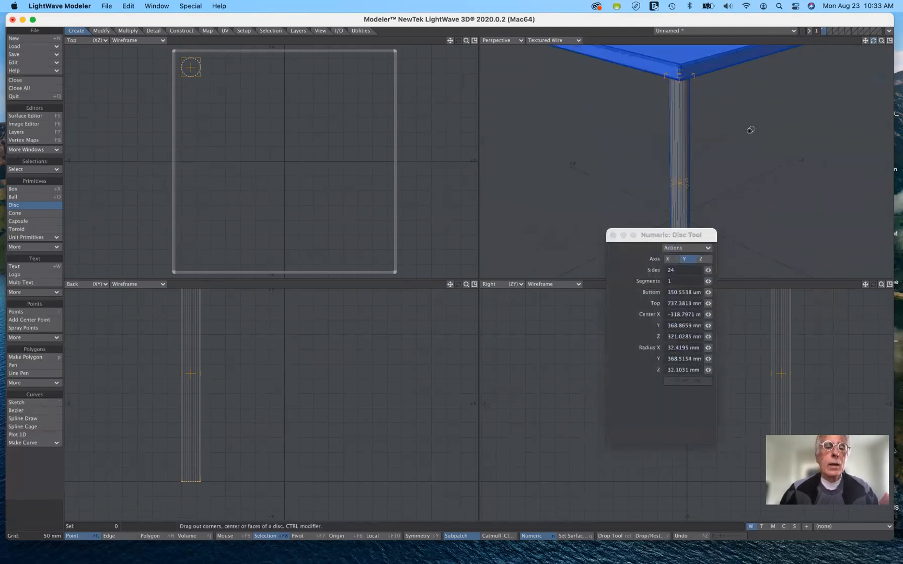
{"action": "left_click", "coordinate": [32, 208]}
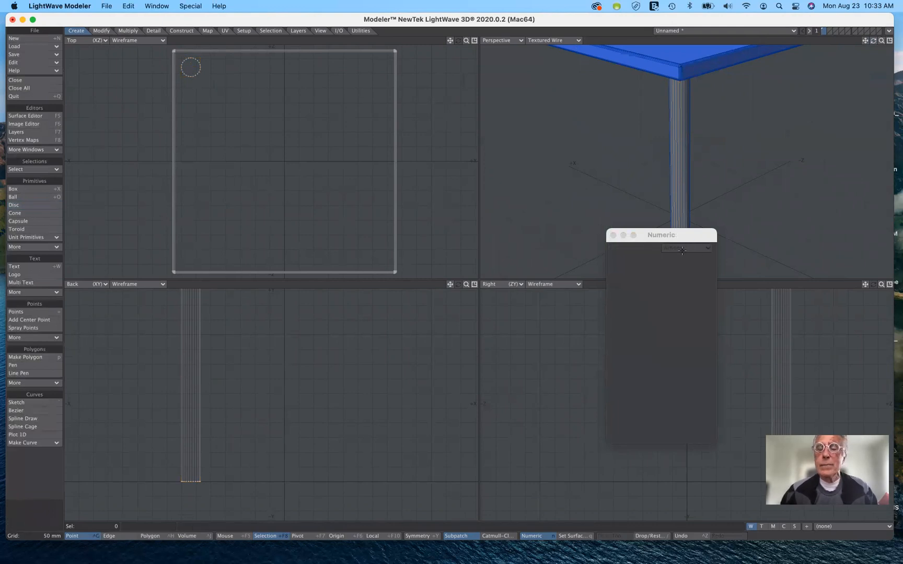
Create a second identical disc leg from the previous settings and place it near the +X, +Z corner at about X 323 mm, Z 329 mm
{"action": "left_click", "coordinate": [36, 208]}
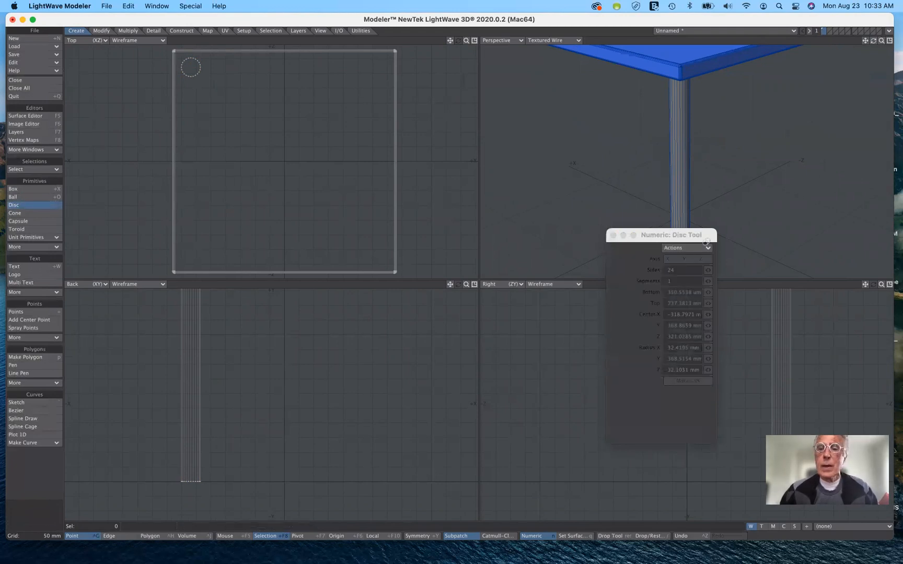
{"action": "left_click", "coordinate": [690, 248]}
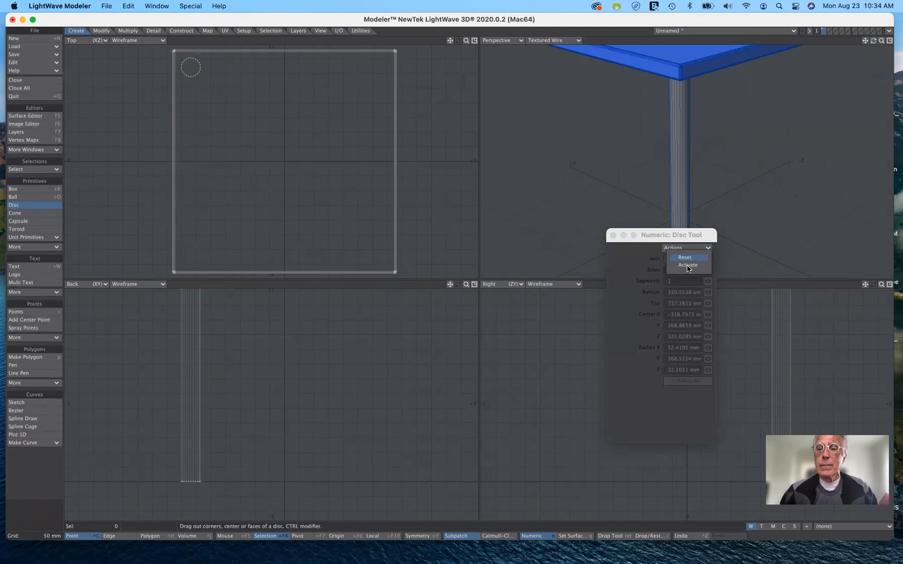
{"action": "left_click", "coordinate": [625, 196]}
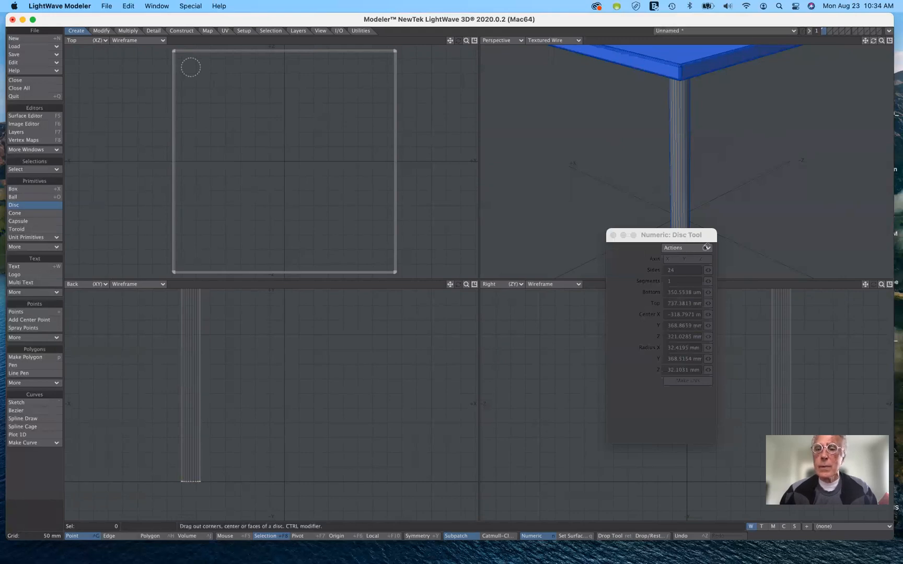
{"action": "left_click", "coordinate": [705, 249]}
{"action": "left_click", "coordinate": [703, 265]}
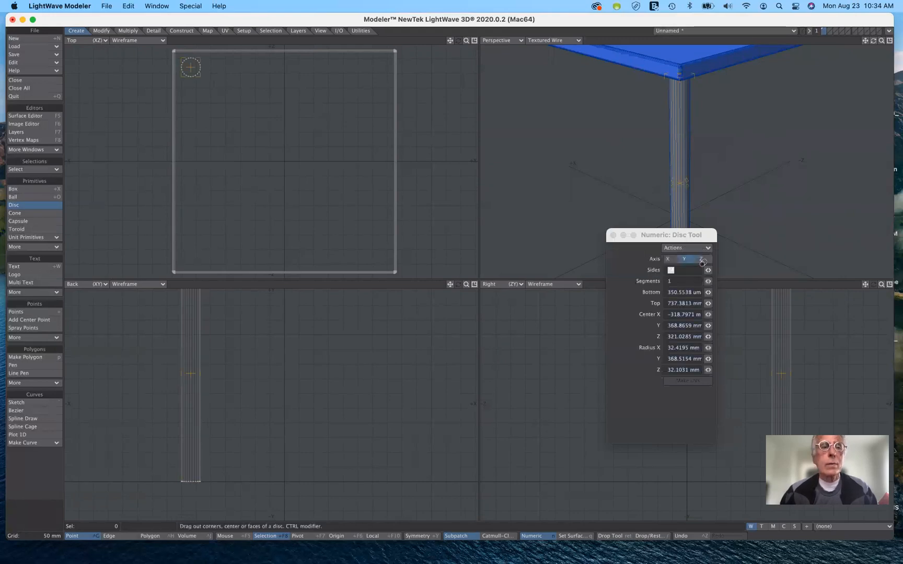
{"action": "left_click_drag", "start_coordinate": [192, 70], "coordinate": [379, 71]}
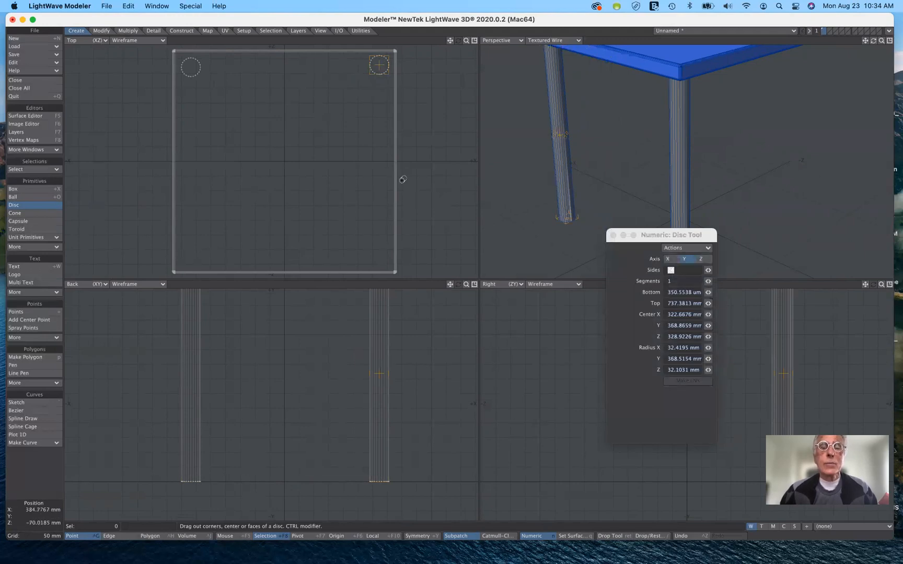
{"action": "left_click", "coordinate": [55, 208]}
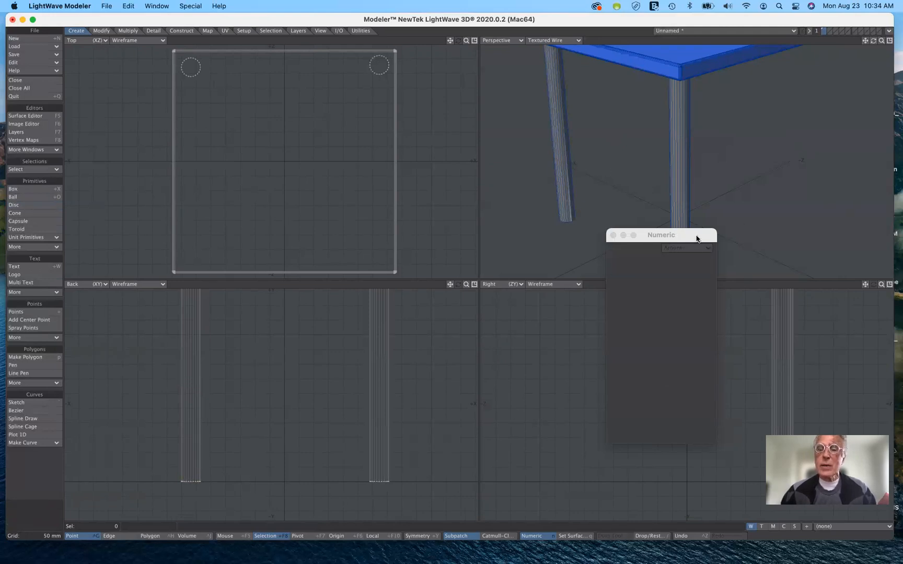
Try assigning a yellow tableLegs surface with color 255, 207, 62 without selecting the legs, and undo the surface change
{"action": "left_click_drag", "start_coordinate": [698, 237], "coordinate": [549, 292]}
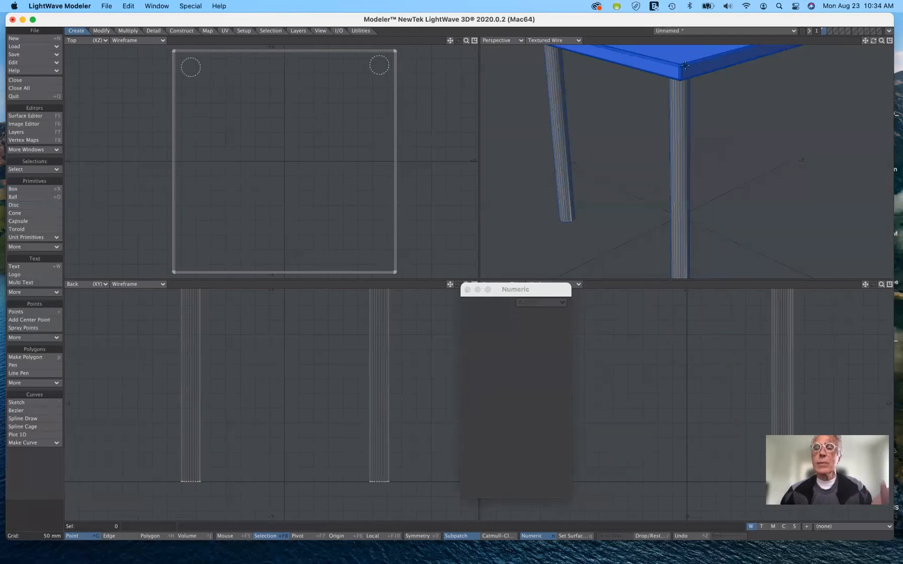
{"action": "key", "text": "q"}
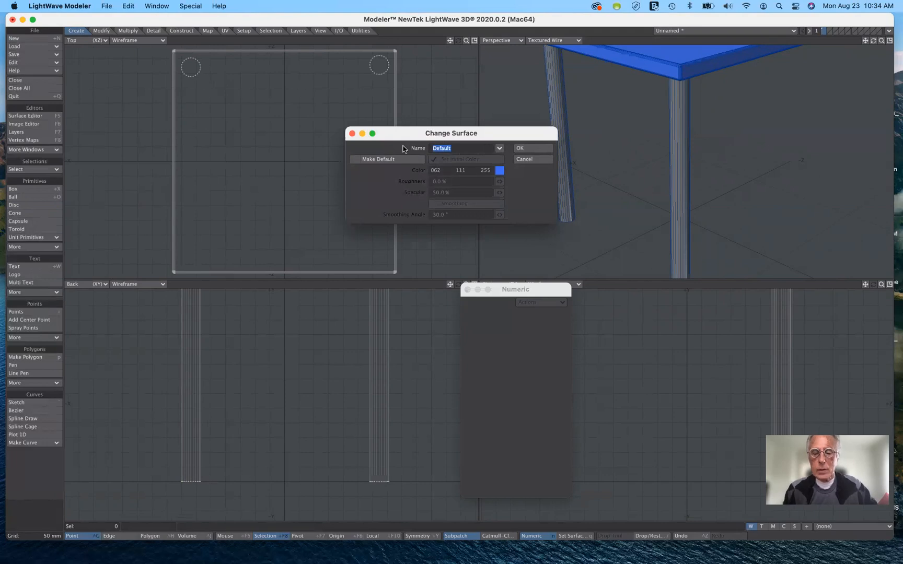
{"action": "type", "text": "tableLeg"}
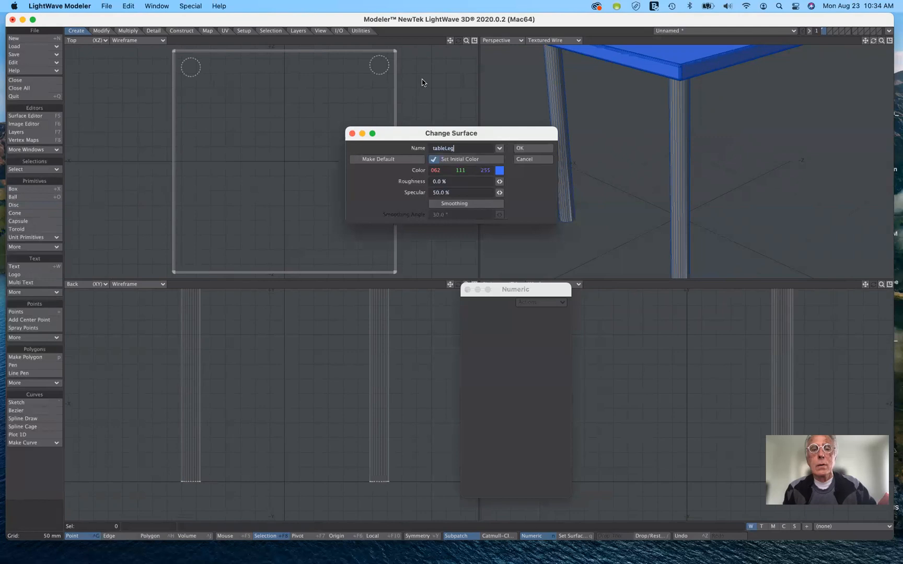
{"action": "type", "text": "s"}
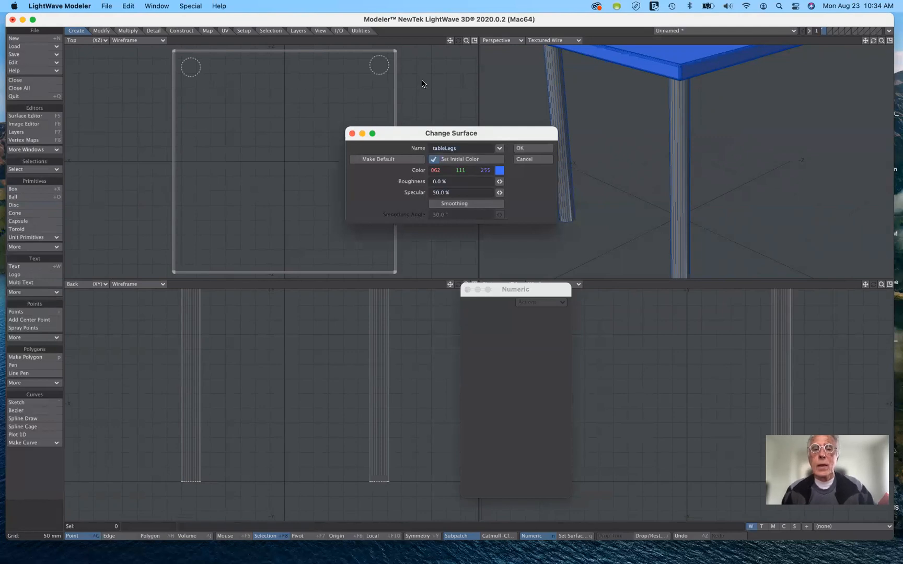
{"action": "left_click", "coordinate": [499, 171]}
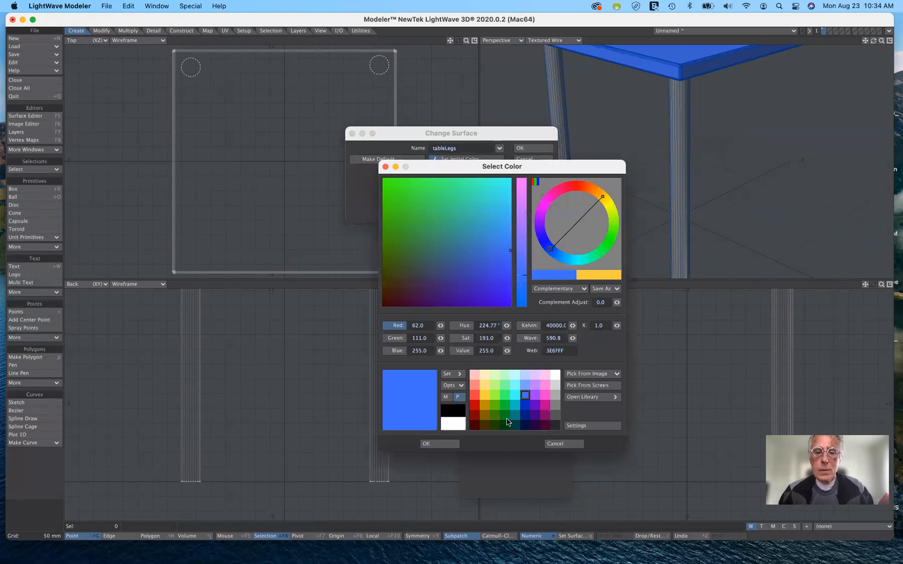
{"action": "left_click", "coordinate": [485, 395]}
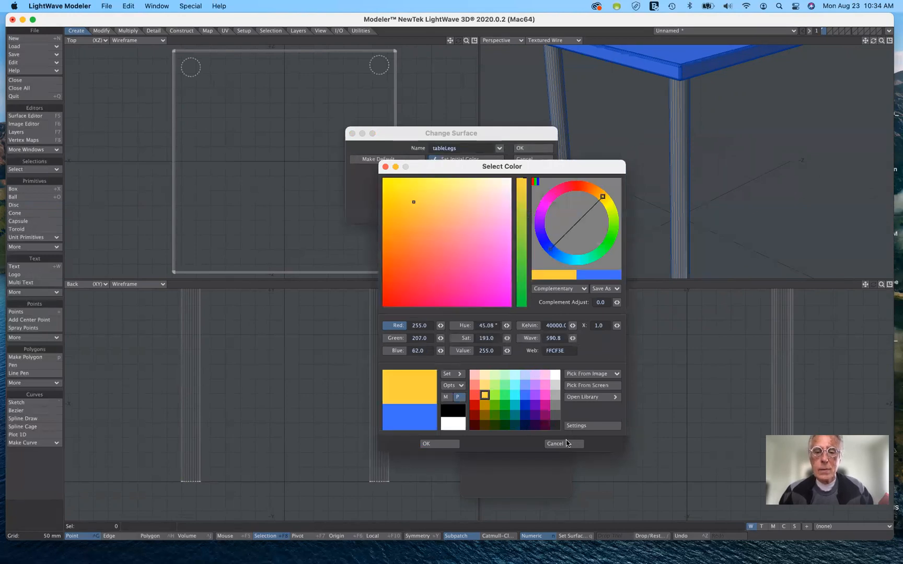
{"action": "left_click", "coordinate": [428, 445]}
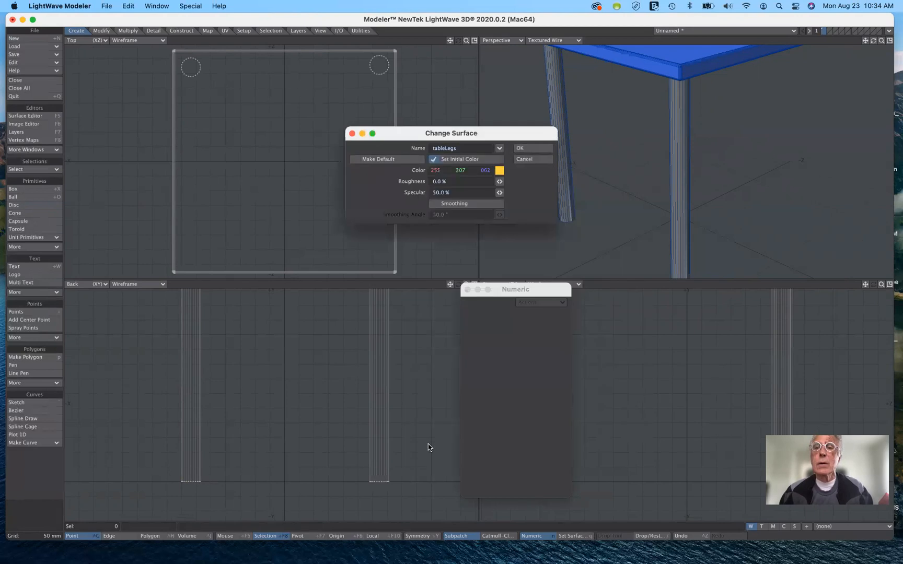
{"action": "left_click", "coordinate": [529, 150]}
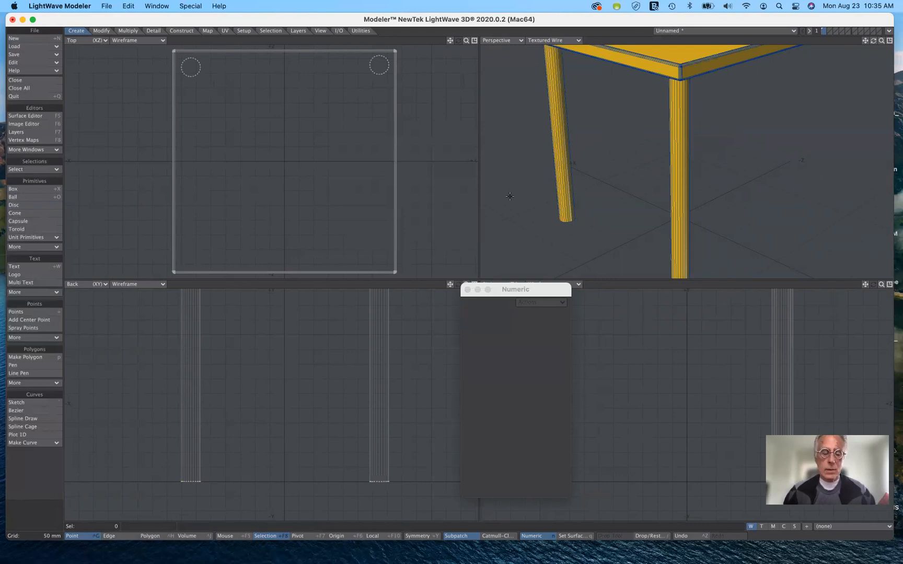
{"action": "key", "text": "super+z"}
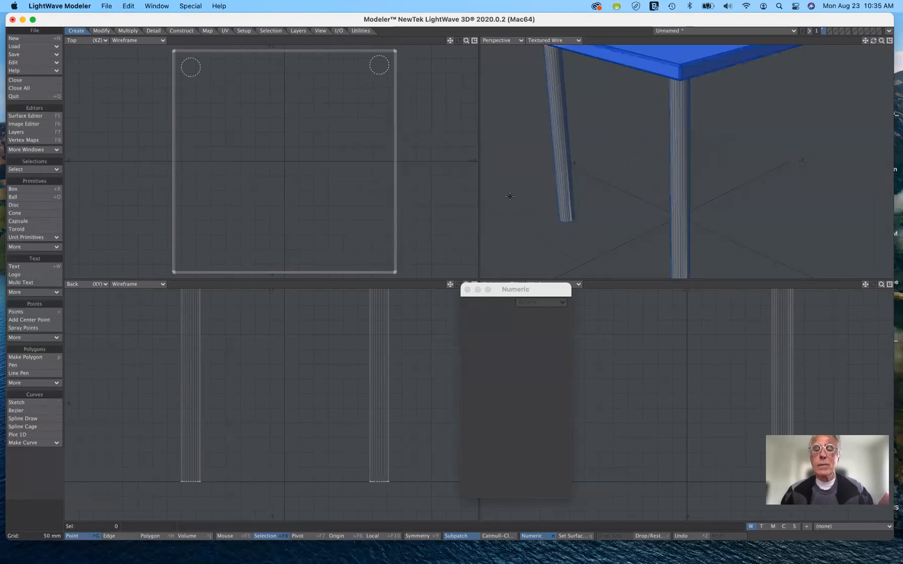
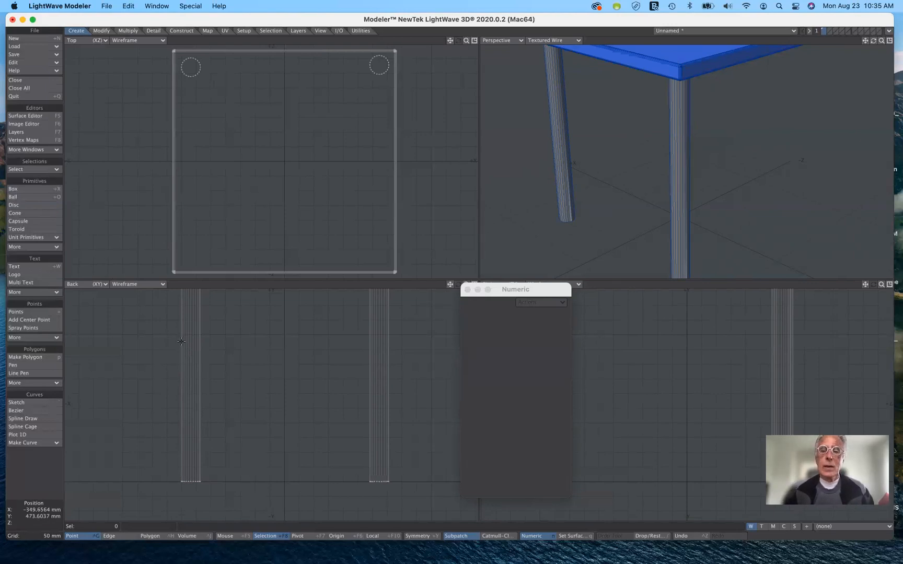
Select the entire connected leg near the -X, +Z corner as polygons and cut it from layer 1
{"action": "key", "text": "n"}
{"action": "key", "text": "n"}
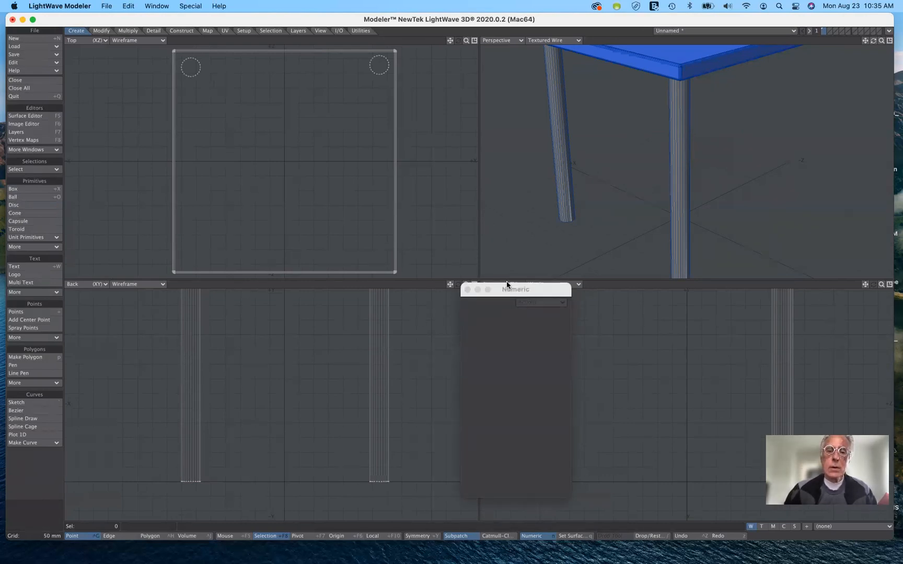
{"action": "left_click_drag", "start_coordinate": [506, 289], "coordinate": [548, 307]}
{"action": "left_click_drag", "start_coordinate": [637, 313], "coordinate": [638, 313]}
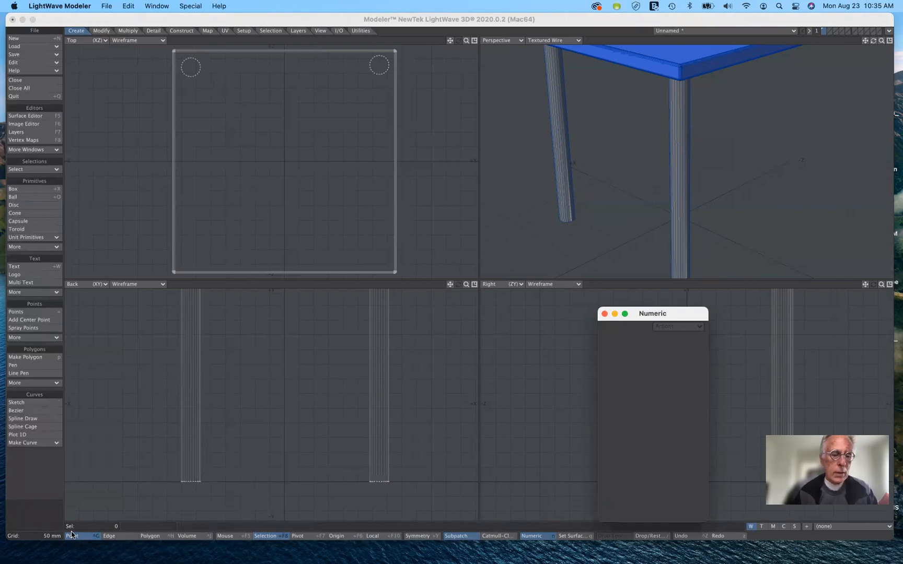
{"action": "left_click", "coordinate": [153, 538]}
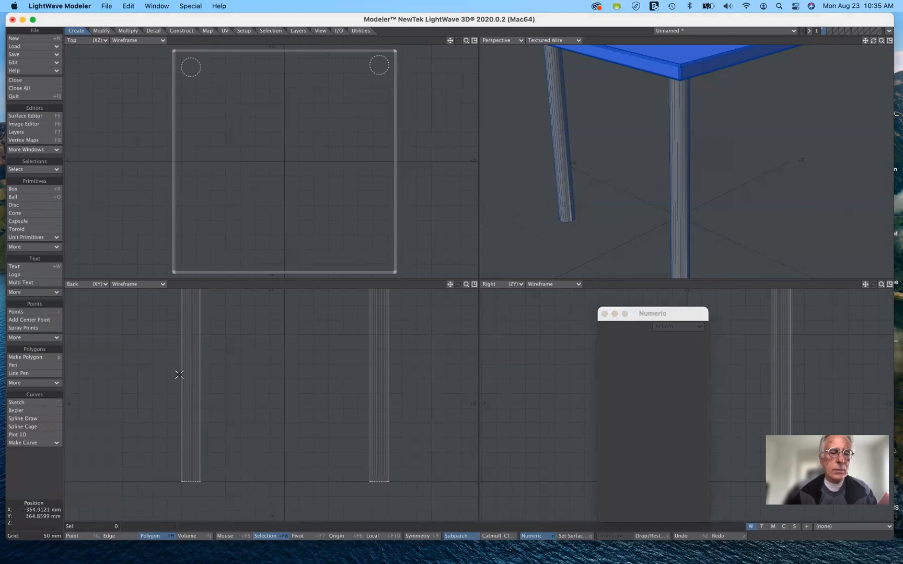
{"action": "left_click_drag", "start_coordinate": [179, 375], "coordinate": [214, 377]}
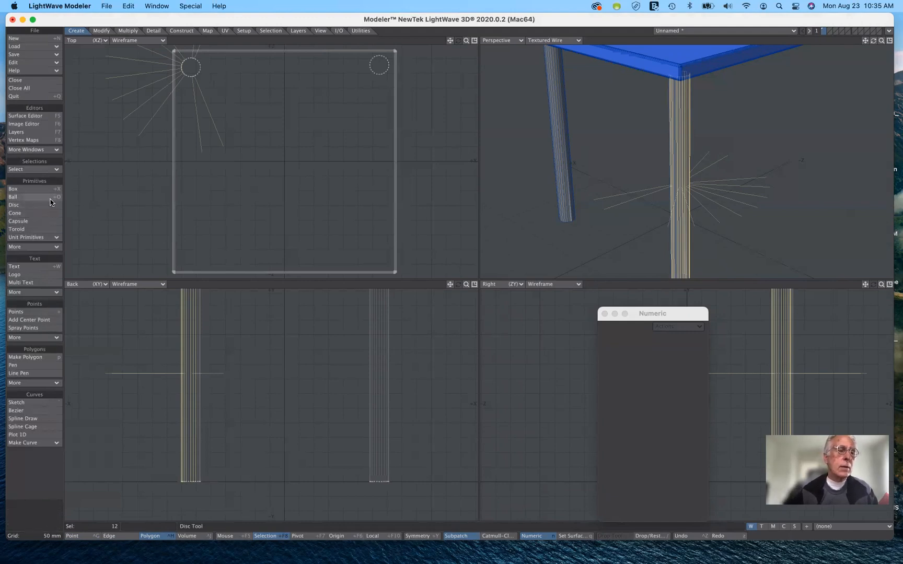
{"action": "left_click", "coordinate": [42, 169]}
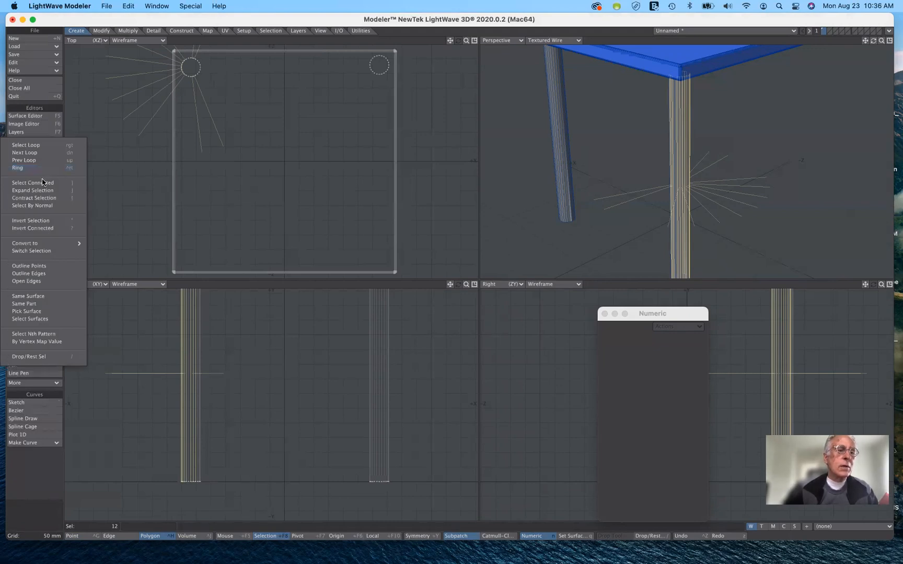
{"action": "left_click", "coordinate": [43, 183]}
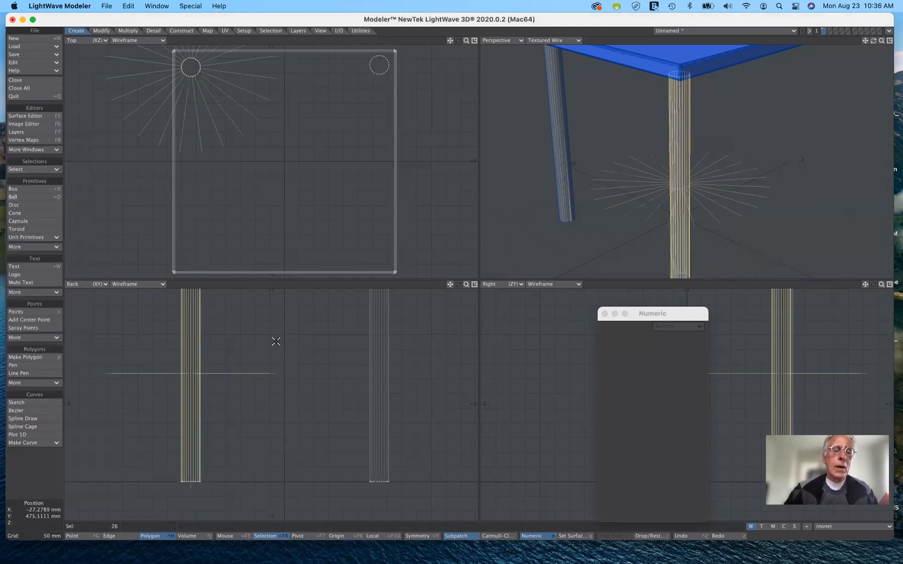
{"action": "key", "text": "Delete"}
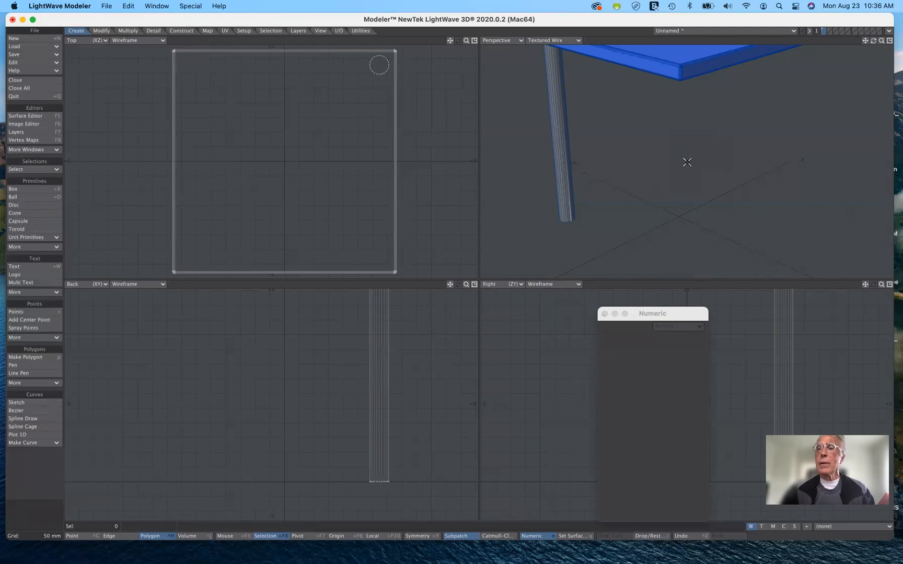
Paste the cut leg into layer 2 and show layer 1 as the background layer
{"action": "left_click", "coordinate": [831, 32]}
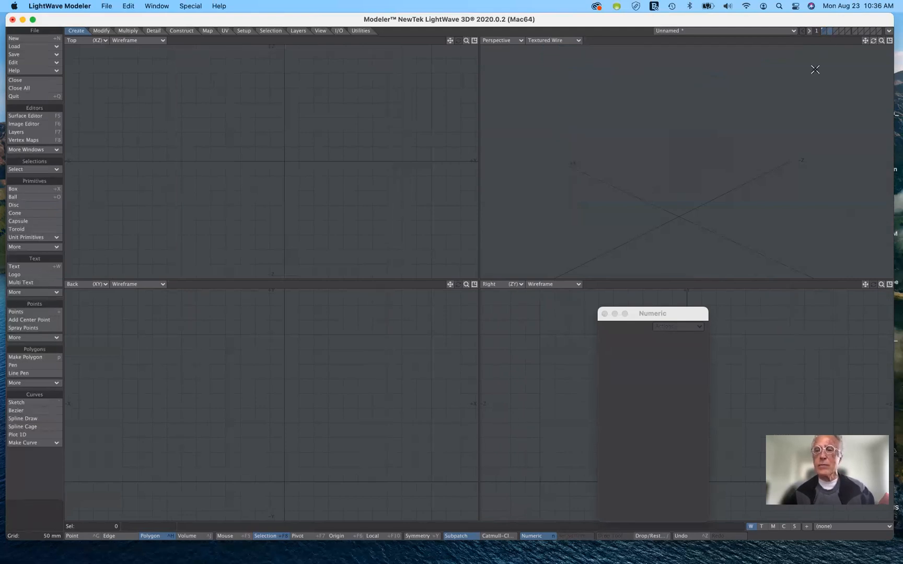
{"action": "key", "text": "v"}
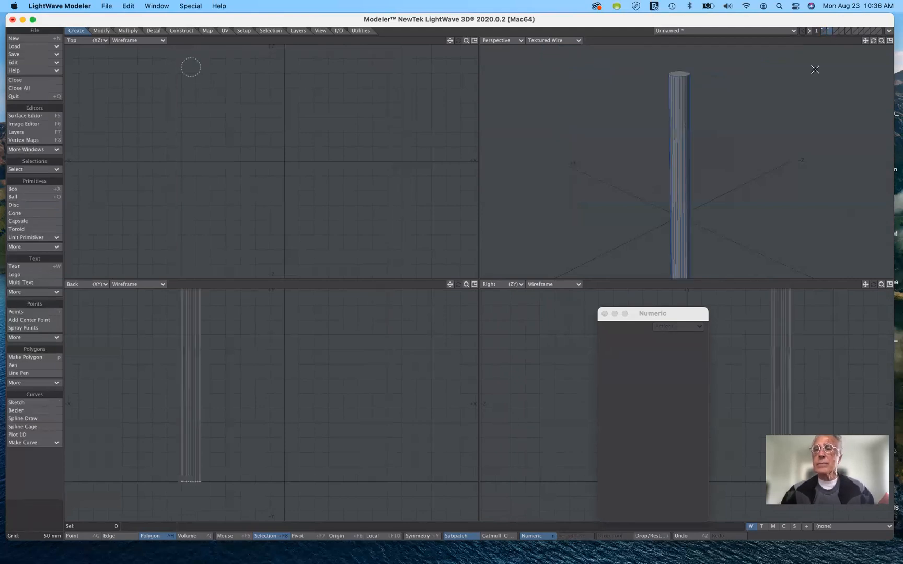
{"action": "left_click", "coordinate": [825, 32]}
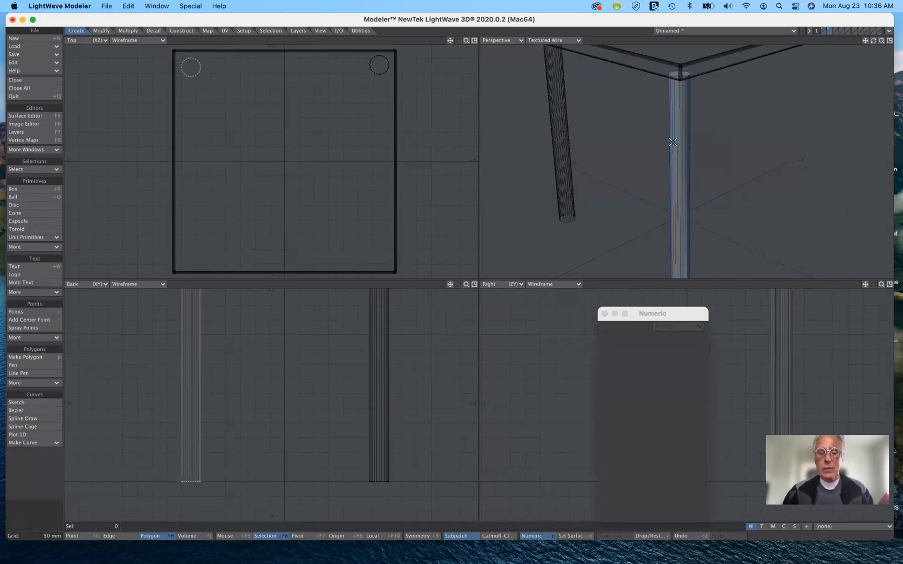
Assign the leg on layer 2 a new surface named tableLegs with the yellow color 255, 207, 62
{"action": "key", "text": "q"}
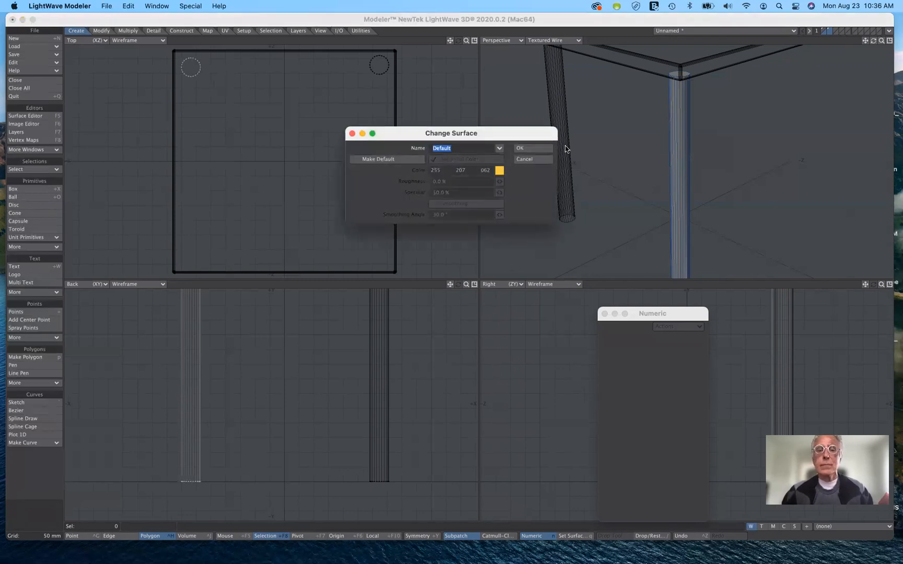
{"action": "left_click", "coordinate": [500, 149]}
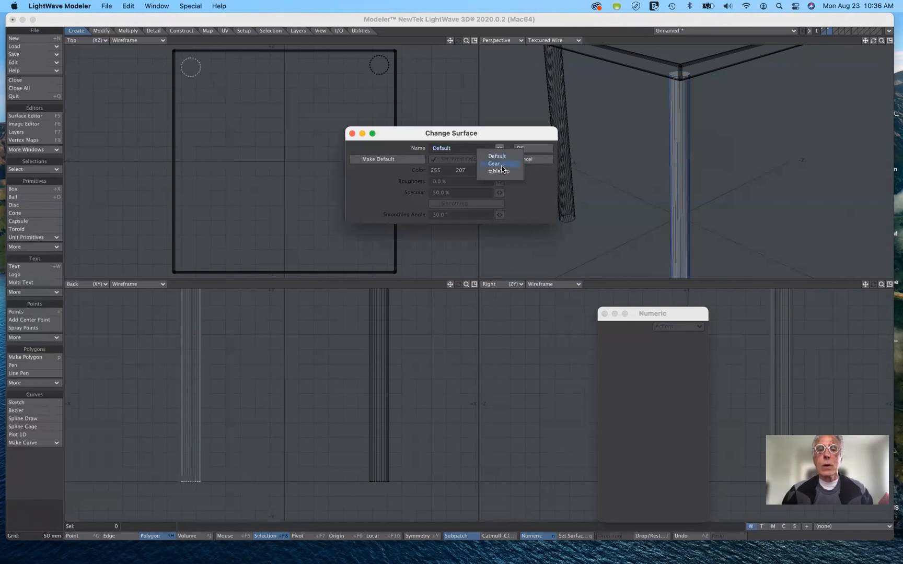
{"action": "left_click", "coordinate": [526, 136]}
{"action": "left_click", "coordinate": [458, 148]}
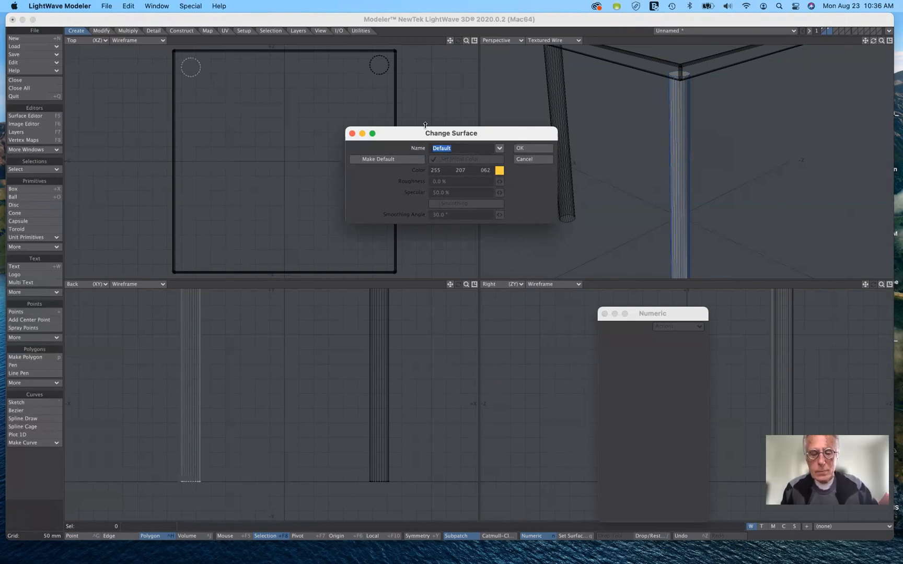
{"action": "type", "text": "tablel"}
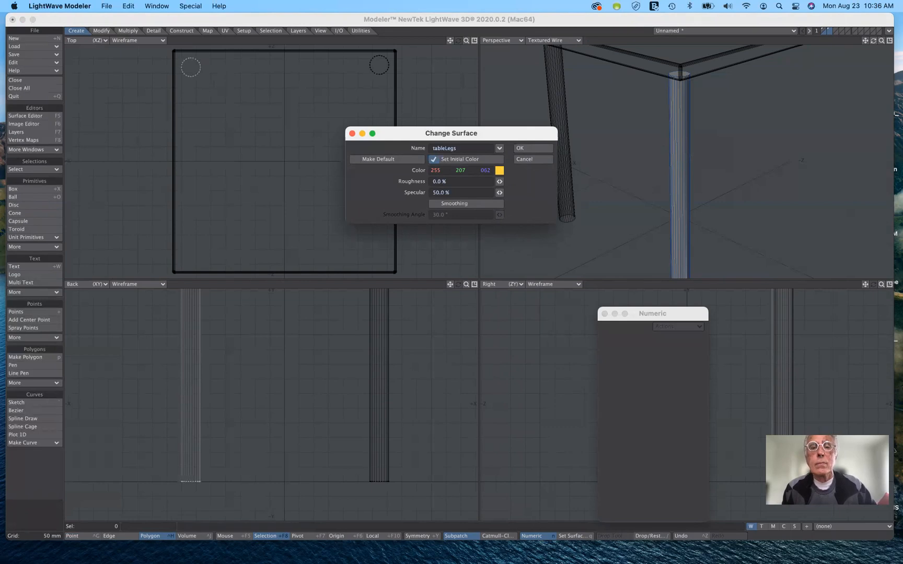
{"action": "key", "text": "Return"}
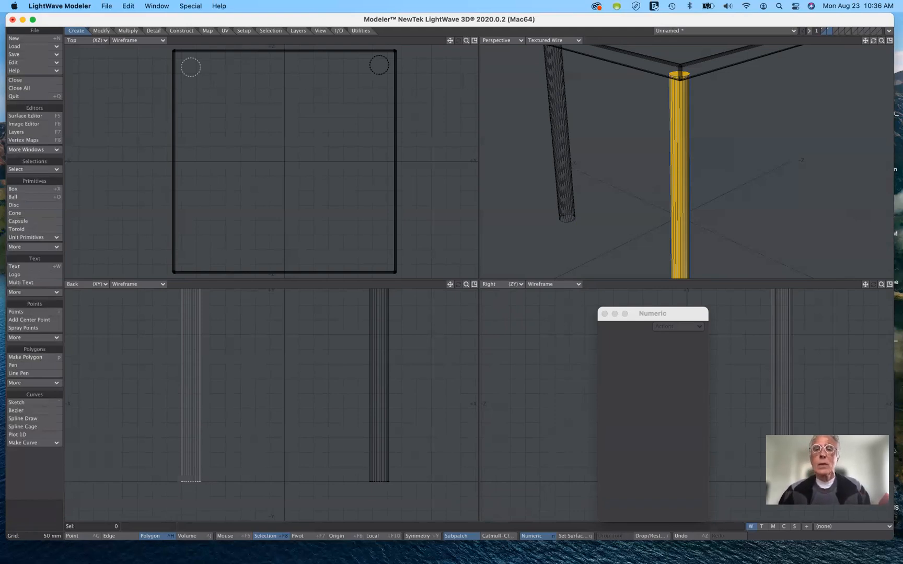
Select the yellow leg's connected polygons, drop the selection, and cut the leg from layer 2
{"action": "left_click", "coordinate": [672, 177]}
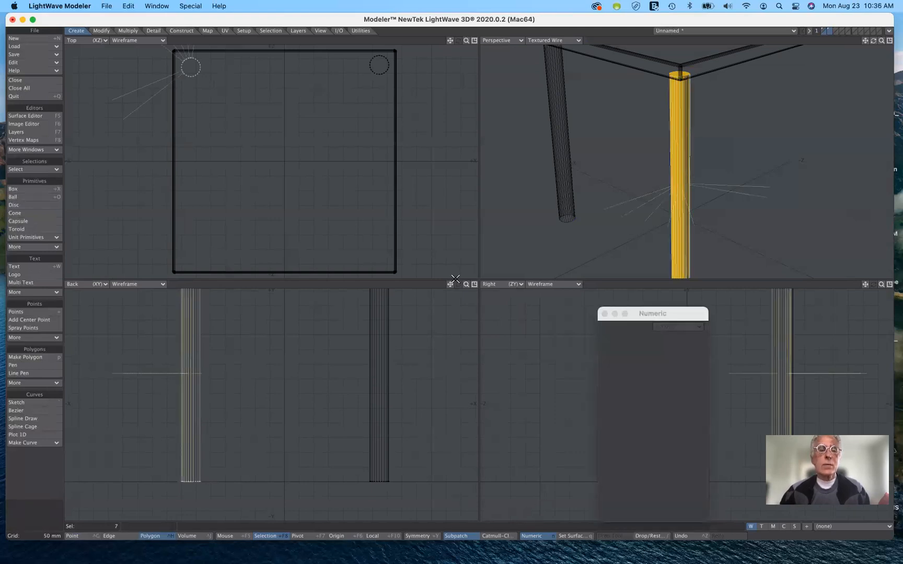
{"action": "left_click", "coordinate": [38, 170]}
{"action": "left_click", "coordinate": [37, 169]}
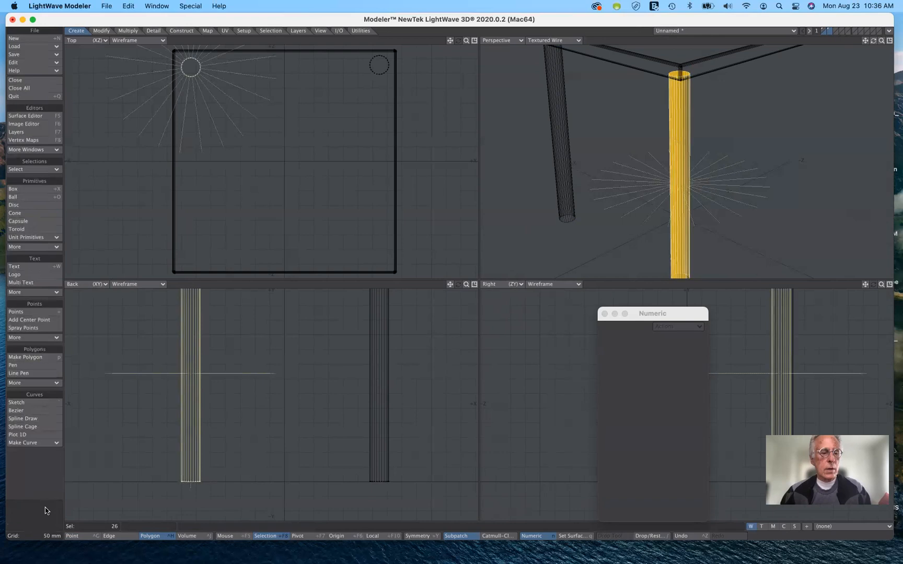
{"action": "left_click", "coordinate": [39, 520]}
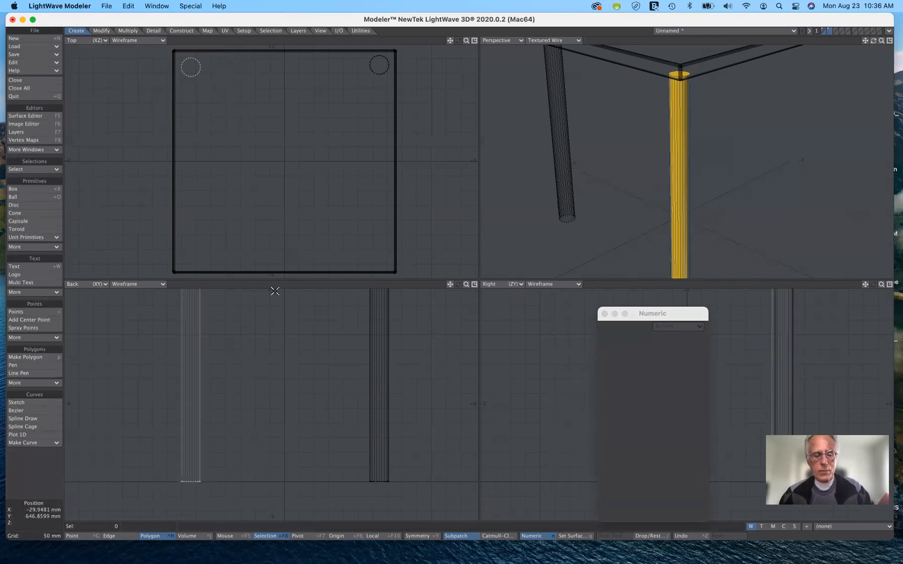
{"action": "key", "text": "super+x"}
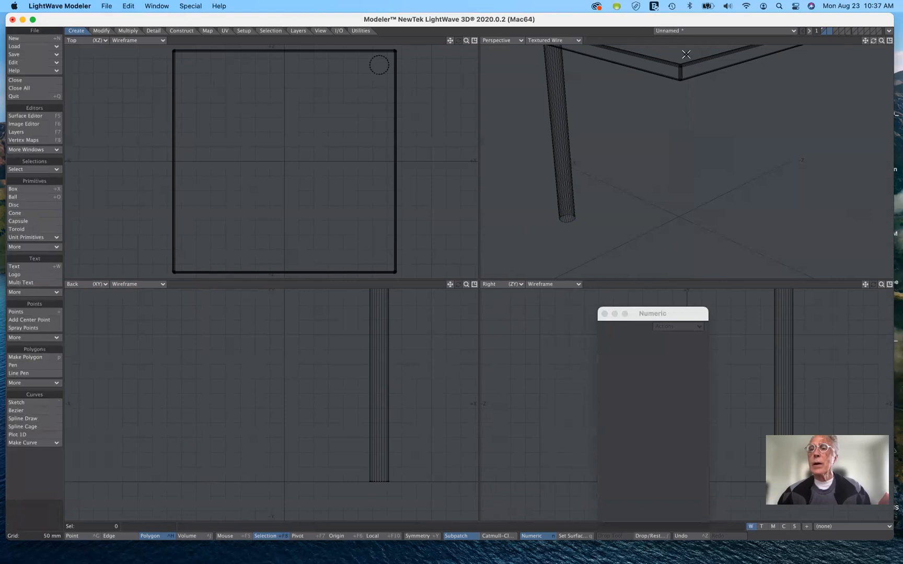
Delete the entire leg near the +X, +Z corner from layer 1
{"action": "left_click", "coordinate": [823, 30]}
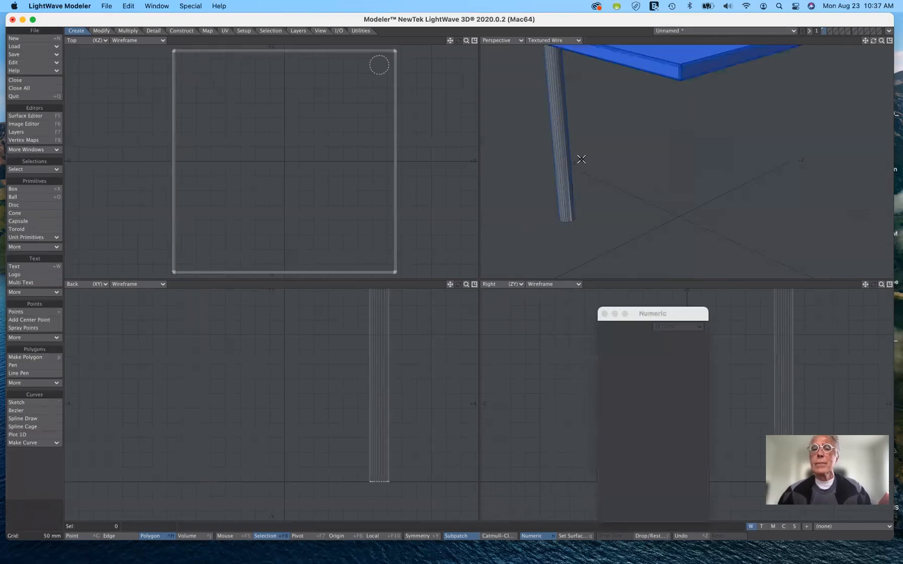
{"action": "left_click", "coordinate": [558, 152]}
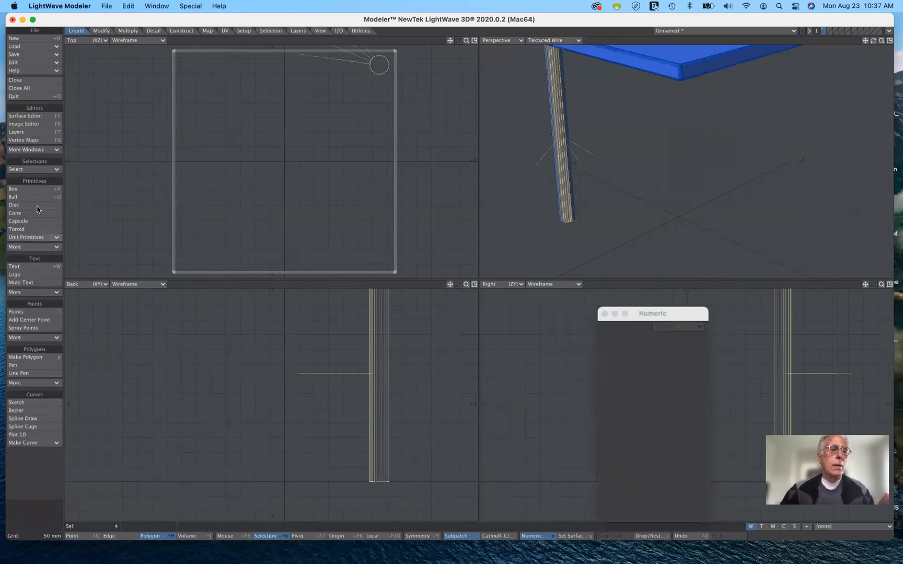
{"action": "left_click", "coordinate": [38, 170]}
{"action": "left_click", "coordinate": [38, 169]}
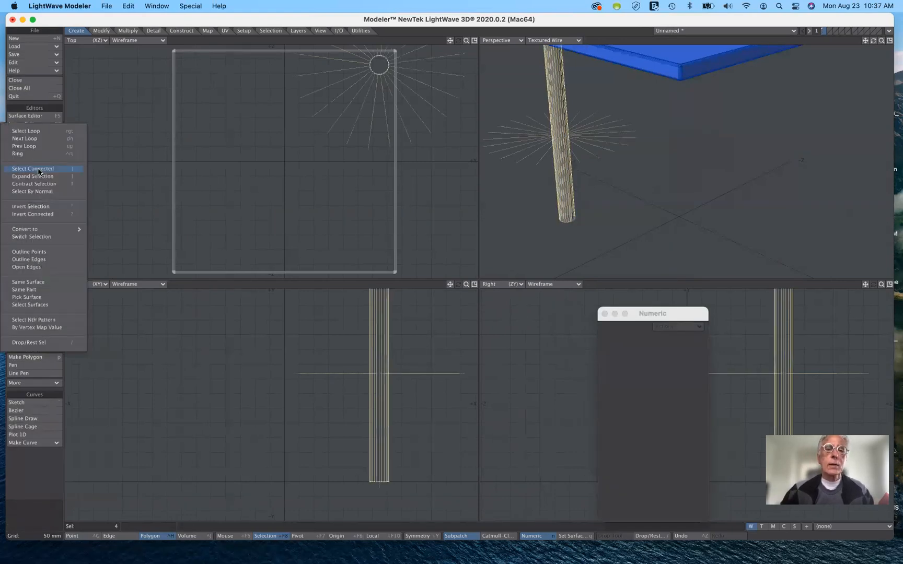
{"action": "key", "text": "Delete"}
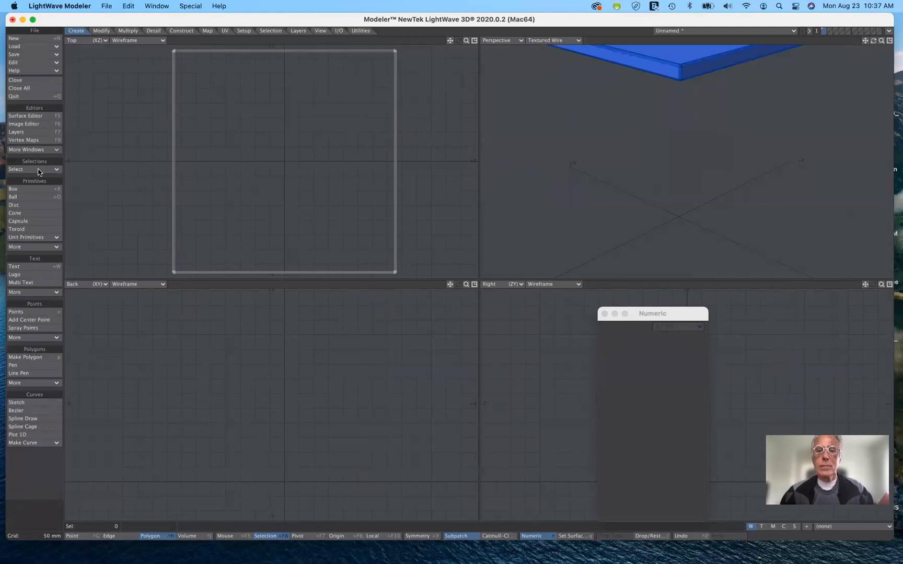
On layer 2 with layer 1 as background, draw a flat disc of about 22 mm radius, centered at about X -335 mm, Z 339 mm
{"action": "left_click", "coordinate": [830, 31]}
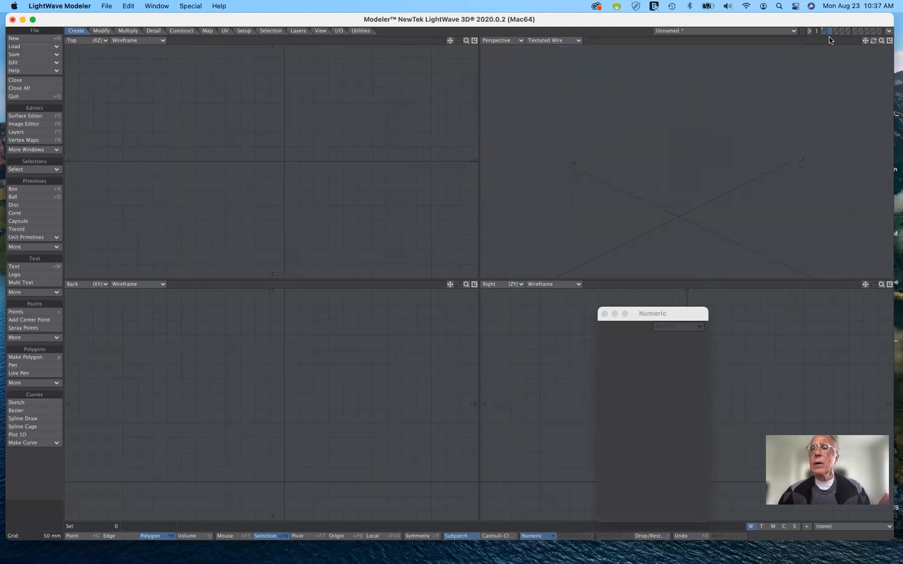
{"action": "left_click", "coordinate": [824, 32]}
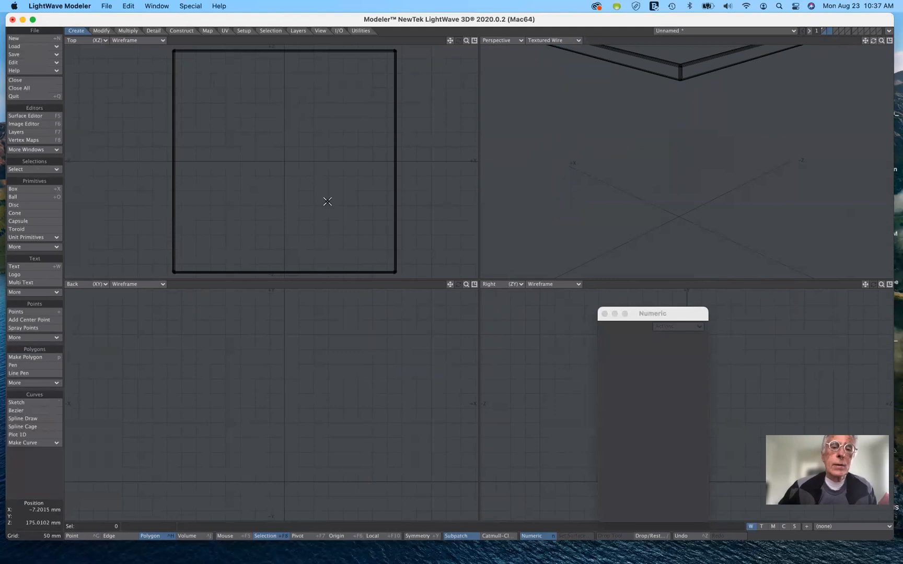
{"action": "left_click", "coordinate": [37, 206]}
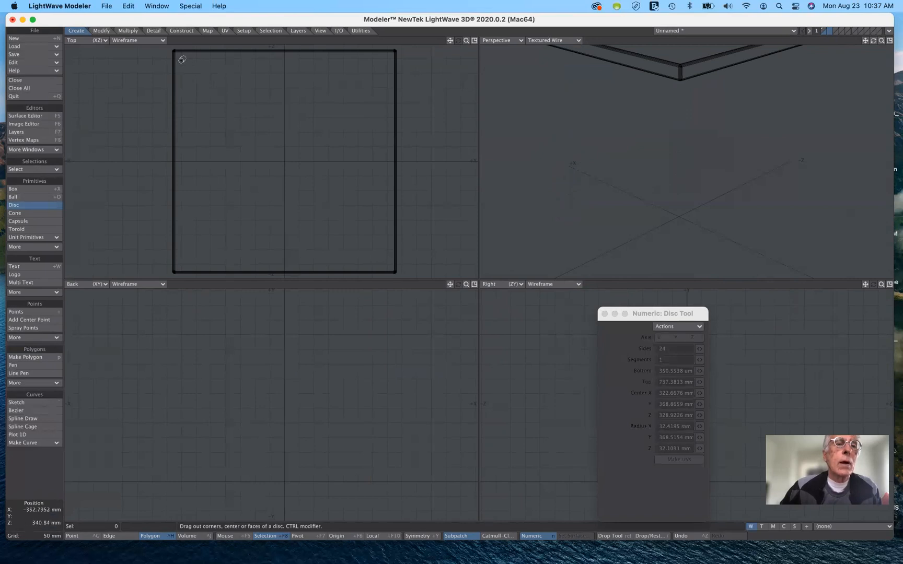
{"action": "left_click_drag", "start_coordinate": [182, 61], "coordinate": [189, 70]}
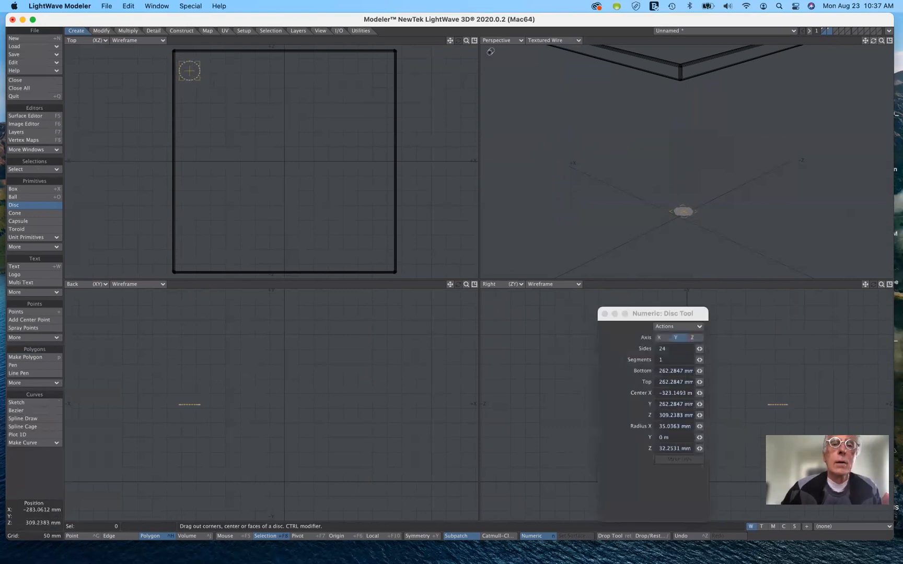
{"action": "left_click_drag", "start_coordinate": [466, 44], "coordinate": [636, 262]}
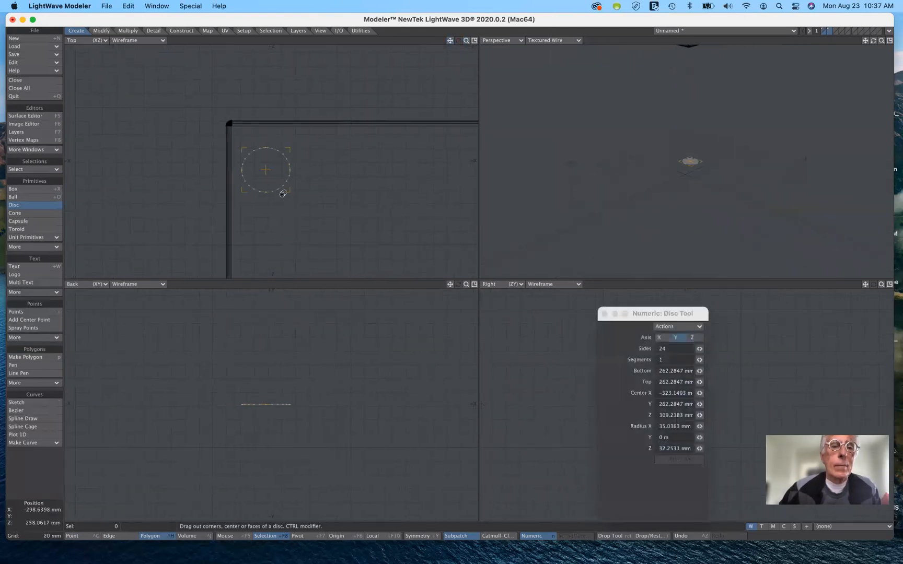
{"action": "left_click_drag", "start_coordinate": [289, 194], "coordinate": [255, 141]}
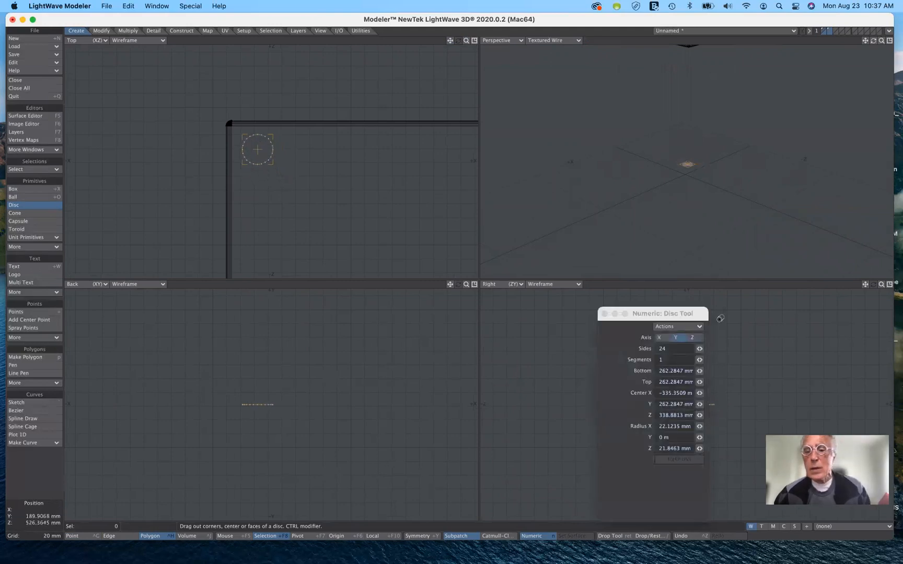
Set the flat disc's X and Z radii to 20 mm
{"action": "left_click_drag", "start_coordinate": [684, 315], "coordinate": [595, 81]}
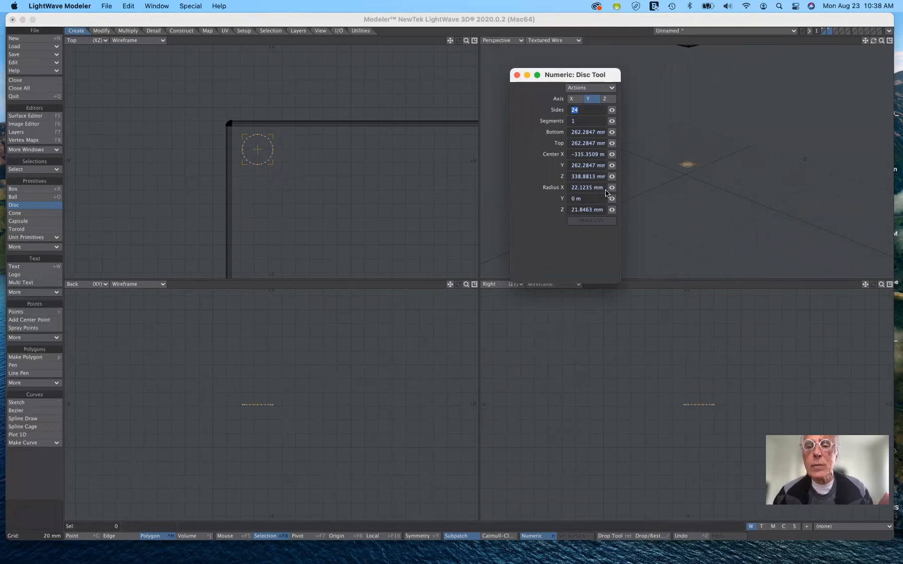
{"action": "left_click", "coordinate": [574, 192]}
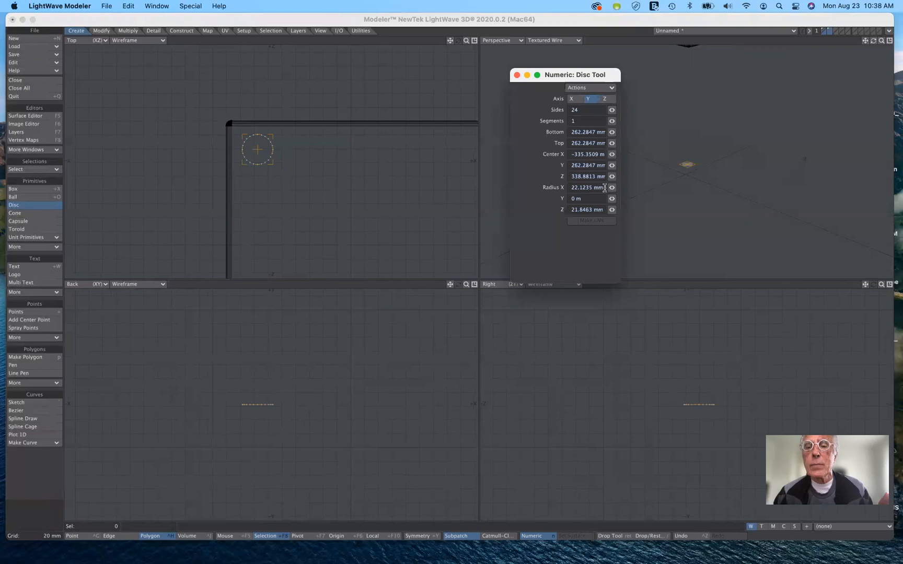
{"action": "left_click_drag", "start_coordinate": [603, 188], "coordinate": [559, 188]}
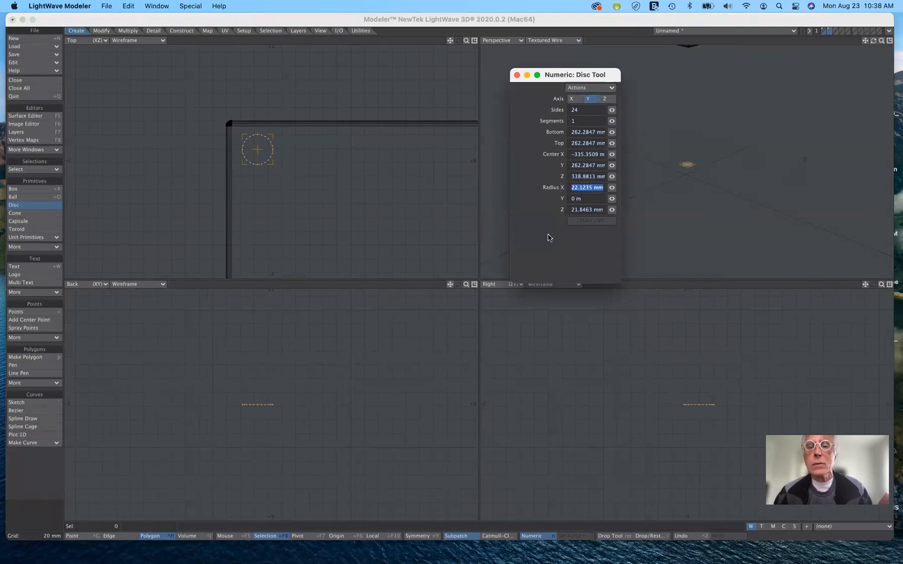
{"action": "type", "text": "20"}
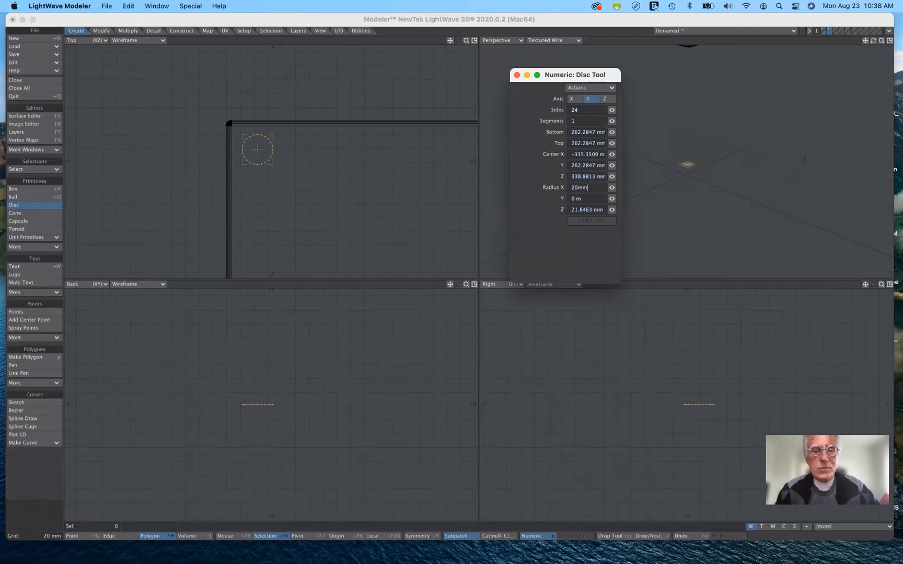
{"action": "key", "text": "Tab"}
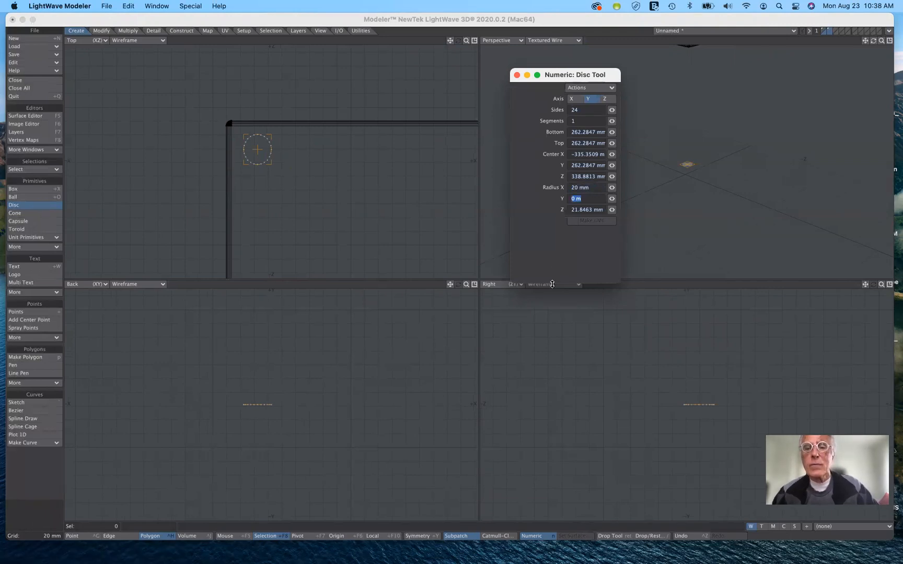
{"action": "left_click_drag", "start_coordinate": [603, 210], "coordinate": [568, 211]}
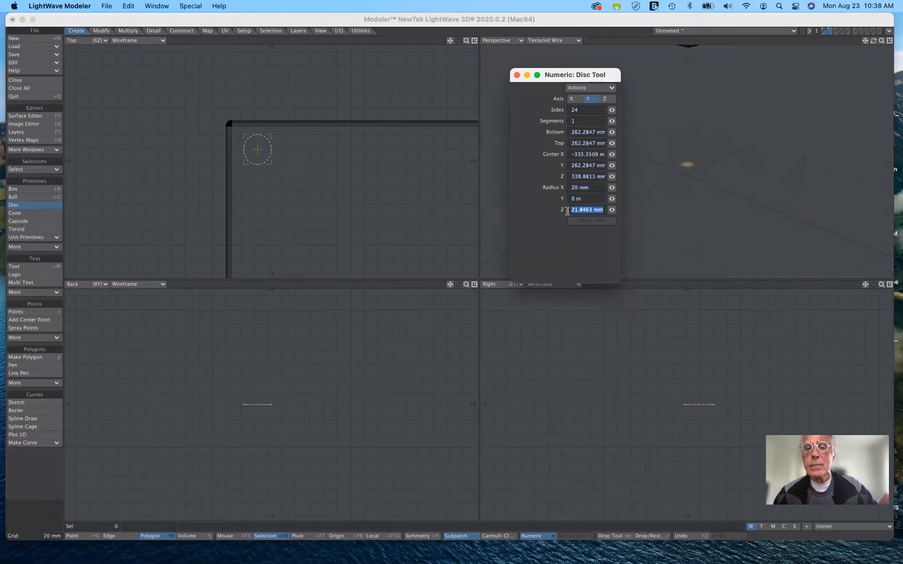
{"action": "type", "text": "20"}
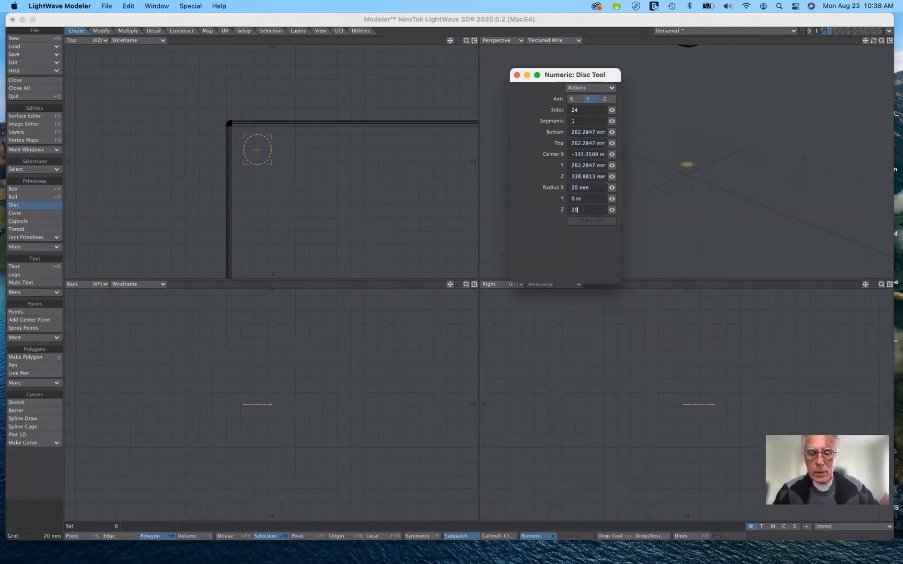
{"action": "type", "text": " mm"}
{"action": "key", "text": "Tab"}
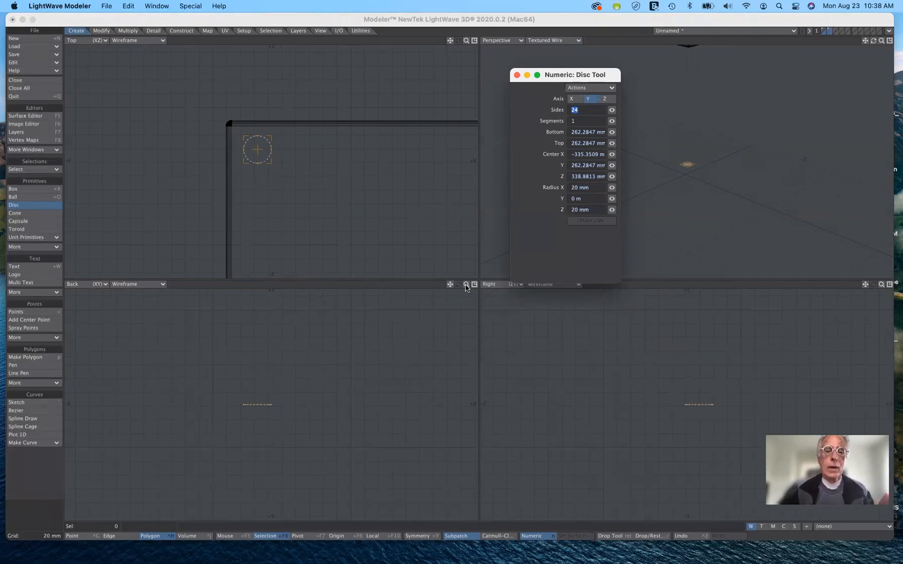
Stretch the disc vertically into a leg, from the tabletop's underside at about 743 mm down to about 3 mm above the ground
{"action": "left_click_drag", "start_coordinate": [467, 287], "coordinate": [350, 388]}
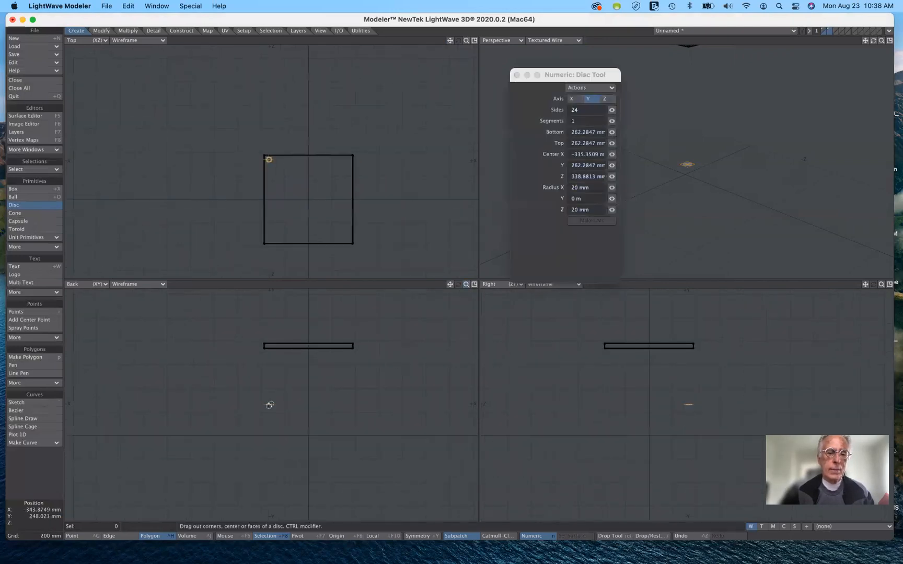
{"action": "left_click_drag", "start_coordinate": [268, 403], "coordinate": [268, 349]}
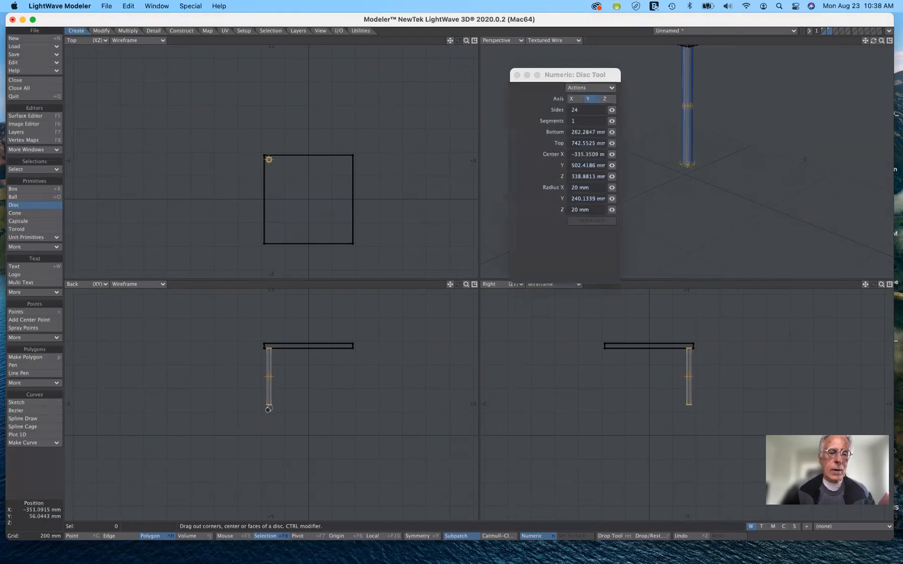
{"action": "left_click_drag", "start_coordinate": [269, 405], "coordinate": [272, 432]}
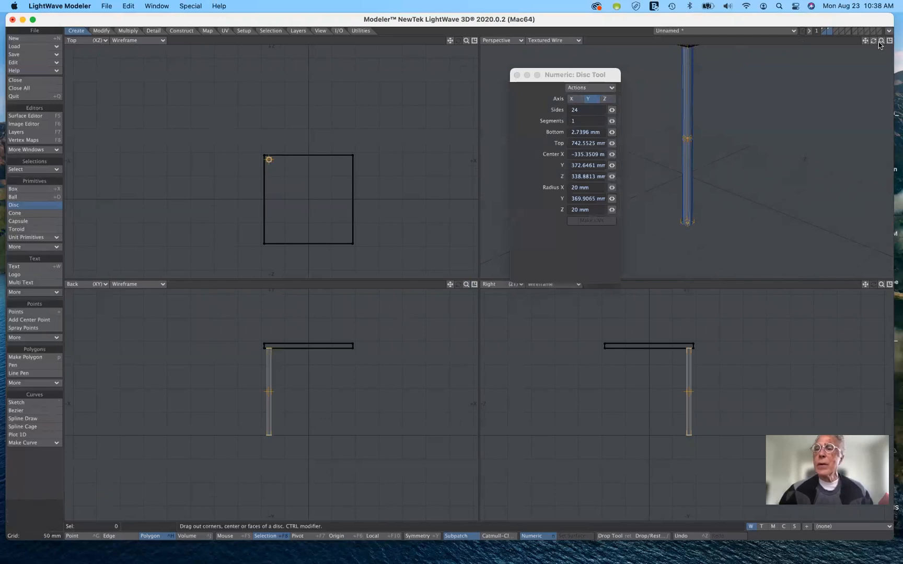
Thicken the leg by setting its X and Z radii to 30 mm
{"action": "left_click_drag", "start_coordinate": [881, 40], "coordinate": [888, 40]}
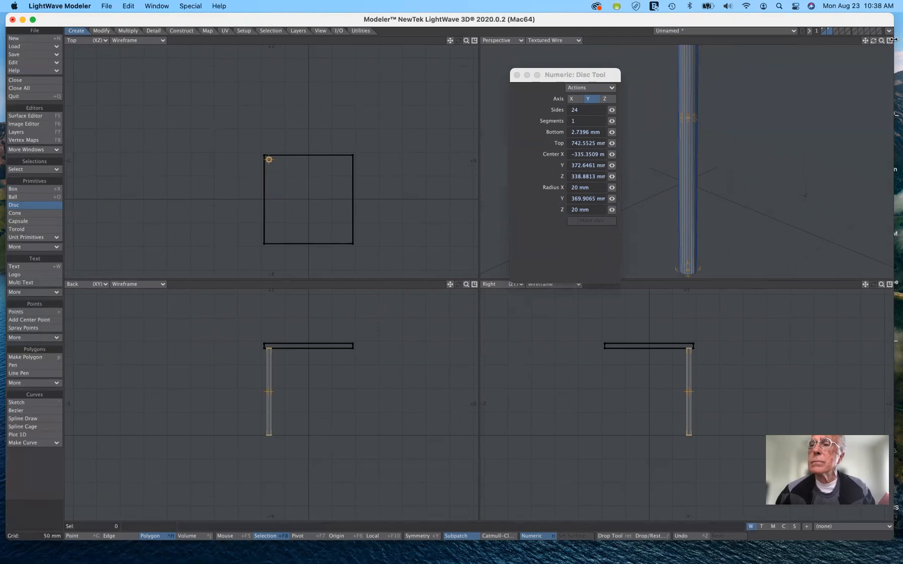
{"action": "left_click_drag", "start_coordinate": [881, 40], "coordinate": [857, 40]}
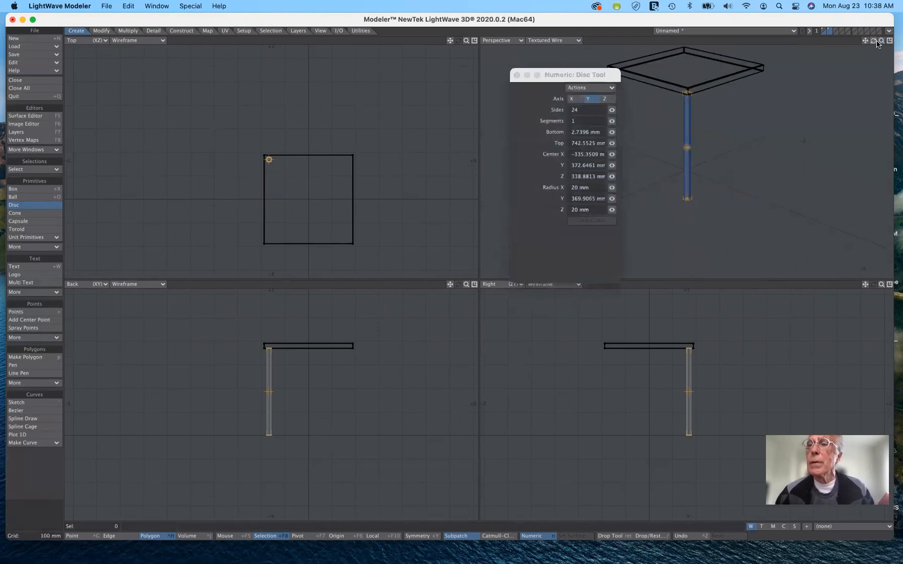
{"action": "left_click_drag", "start_coordinate": [882, 40], "coordinate": [870, 97]}
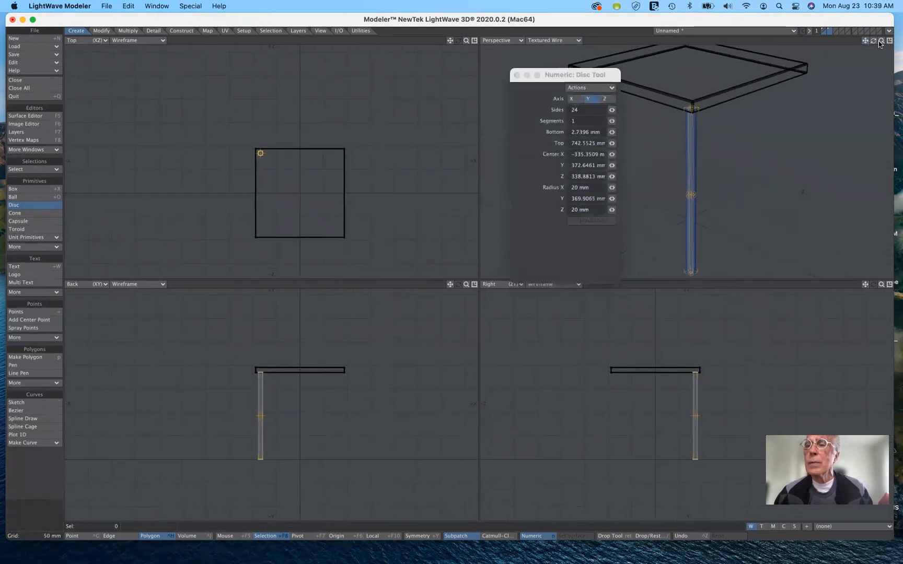
{"action": "left_click_drag", "start_coordinate": [874, 40], "coordinate": [851, 42]}
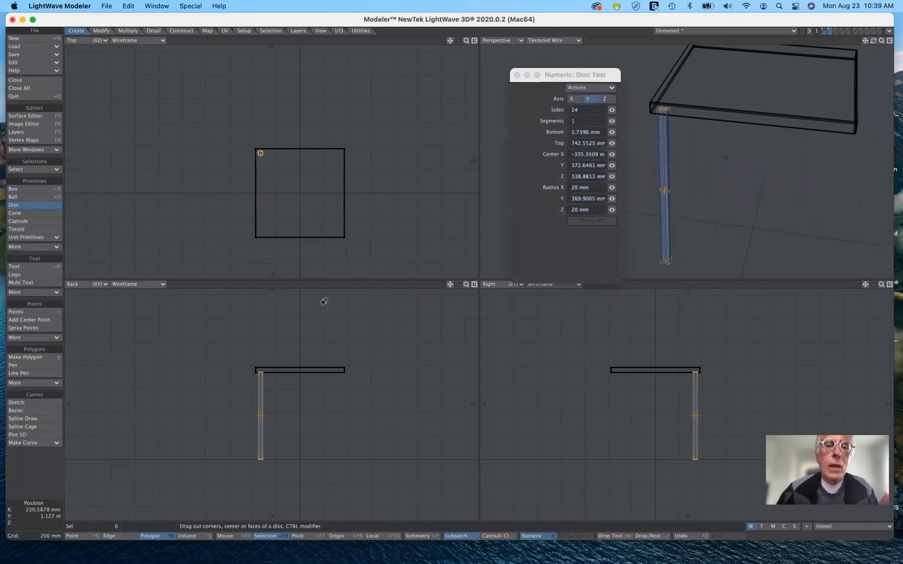
{"action": "left_click", "coordinate": [590, 186]}
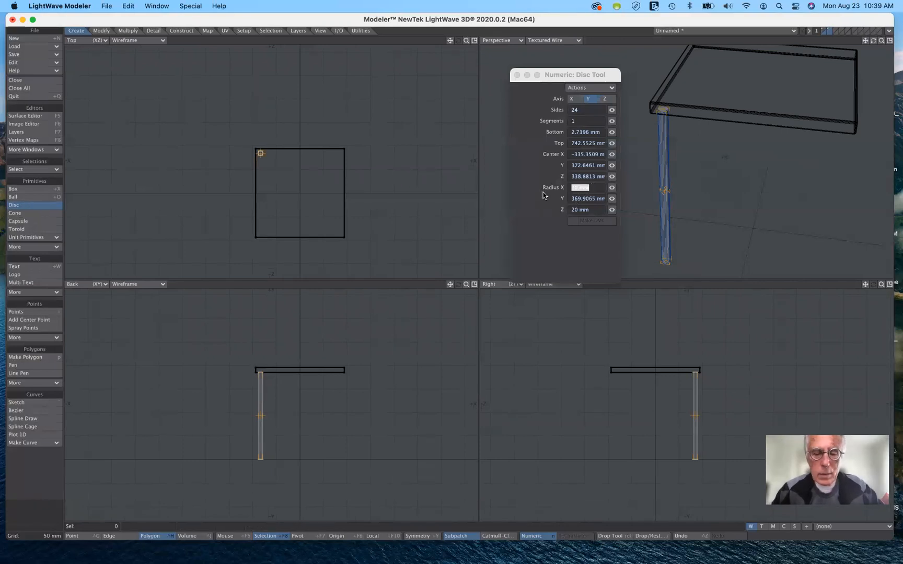
{"action": "type", "text": "30"}
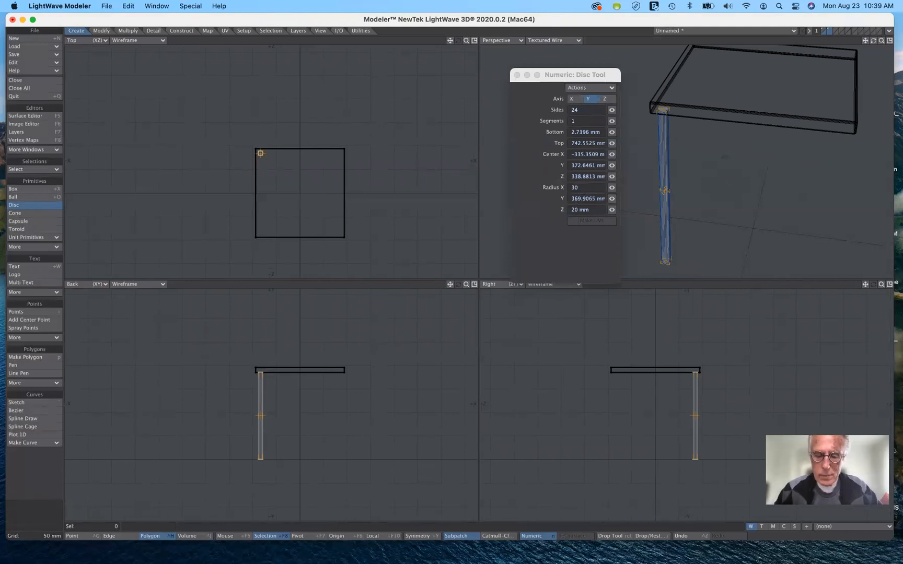
{"action": "type", "text": "mm"}
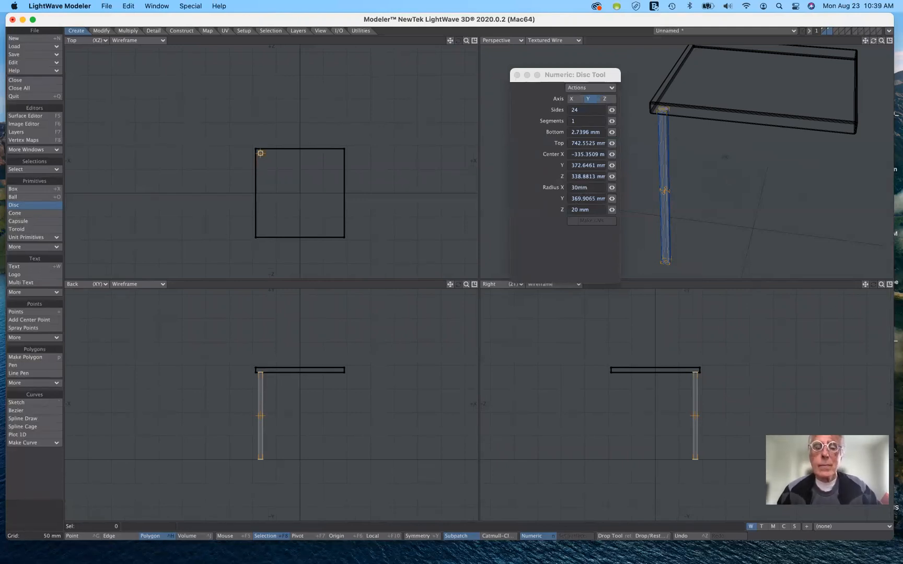
{"action": "key", "text": "Tab"}
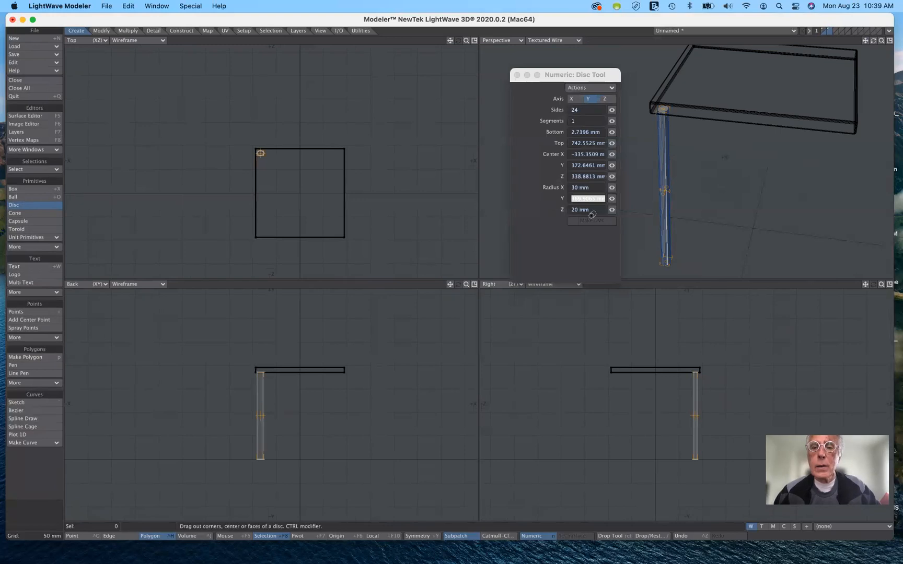
{"action": "key", "text": "Tab"}
{"action": "type", "text": "30"}
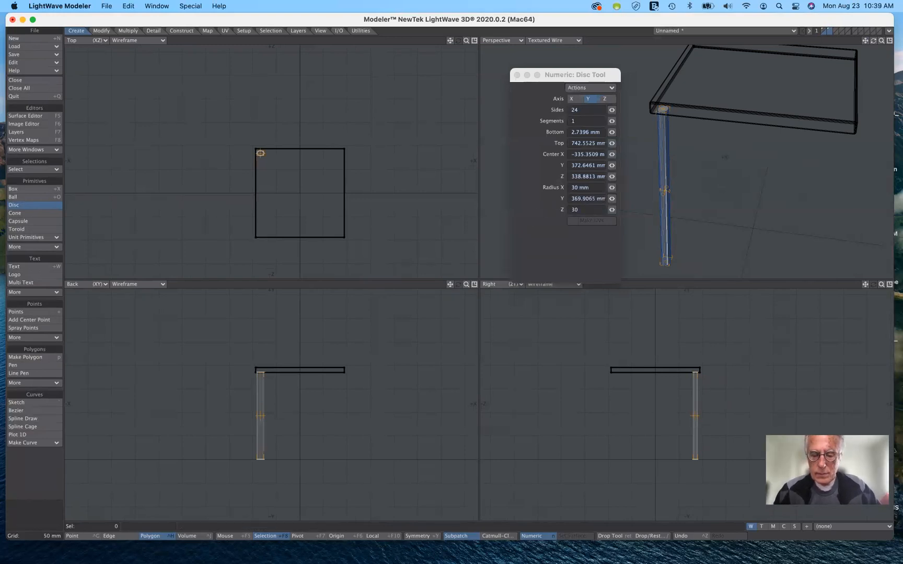
{"action": "key", "text": "Tab"}
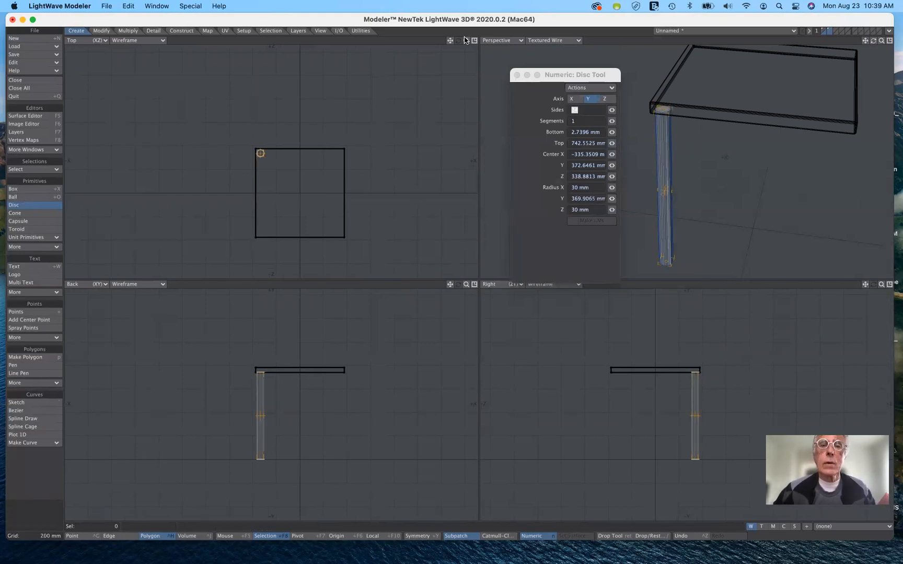
Move the leg slightly inward from the tabletop corner, centering it at about X -327 mm, Z 328 mm
{"action": "left_click_drag", "start_coordinate": [465, 42], "coordinate": [486, 42]}
{"action": "left_click_drag", "start_coordinate": [213, 114], "coordinate": [215, 119]}
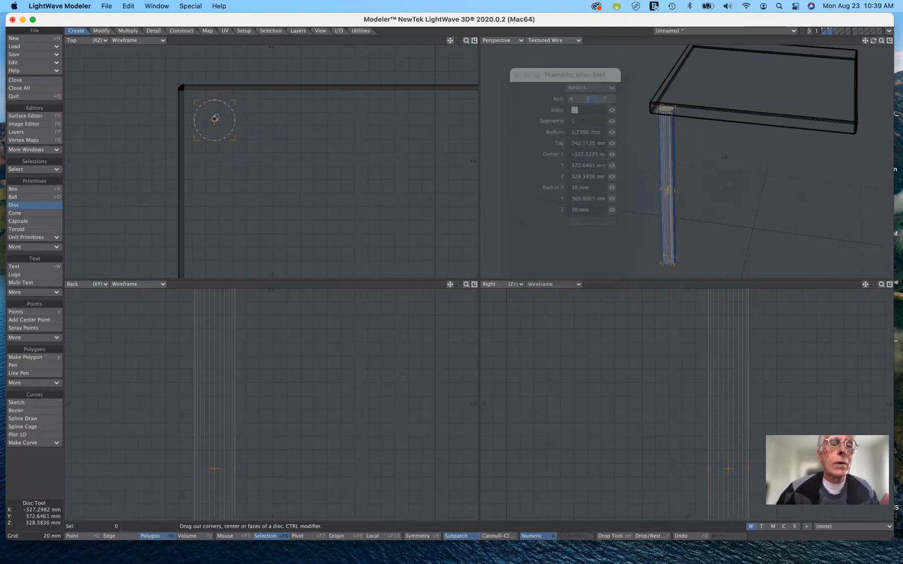
Try to place a second leg near the +X, +Z corner, centered at about X 322 mm, Z 325 mm, and undo both legs
{"action": "left_click_drag", "start_coordinate": [466, 41], "coordinate": [438, 45]}
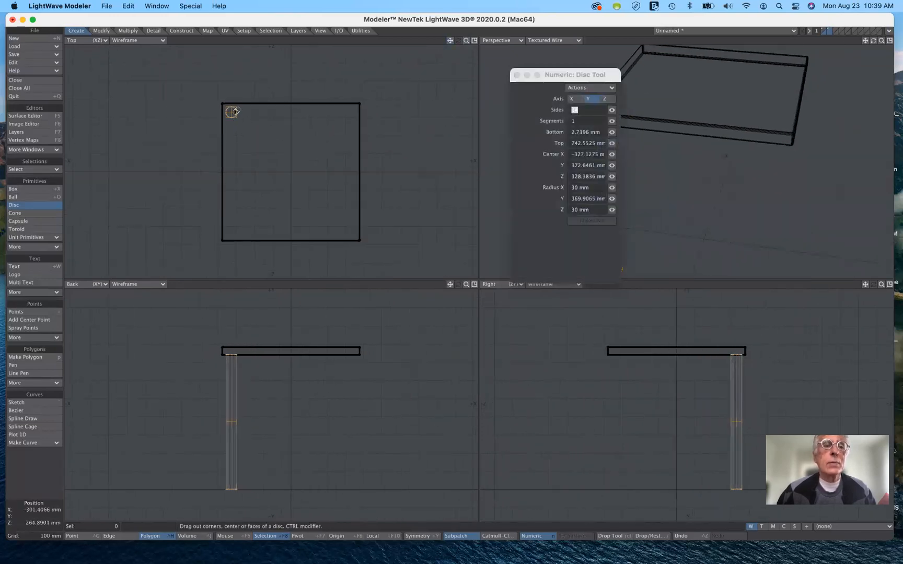
{"action": "left_click_drag", "start_coordinate": [231, 112], "coordinate": [350, 112]}
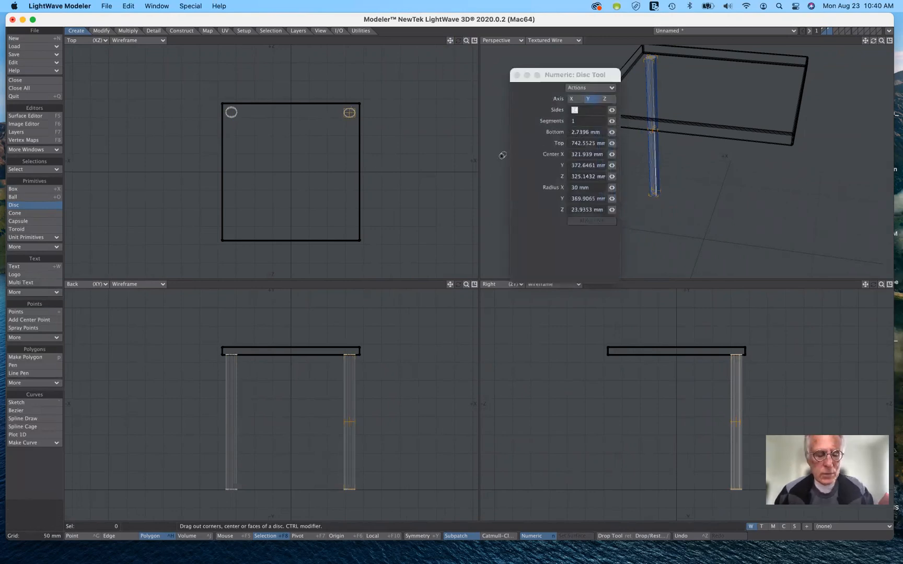
{"action": "key", "text": "super+z"}
{"action": "key", "text": "super+z"}
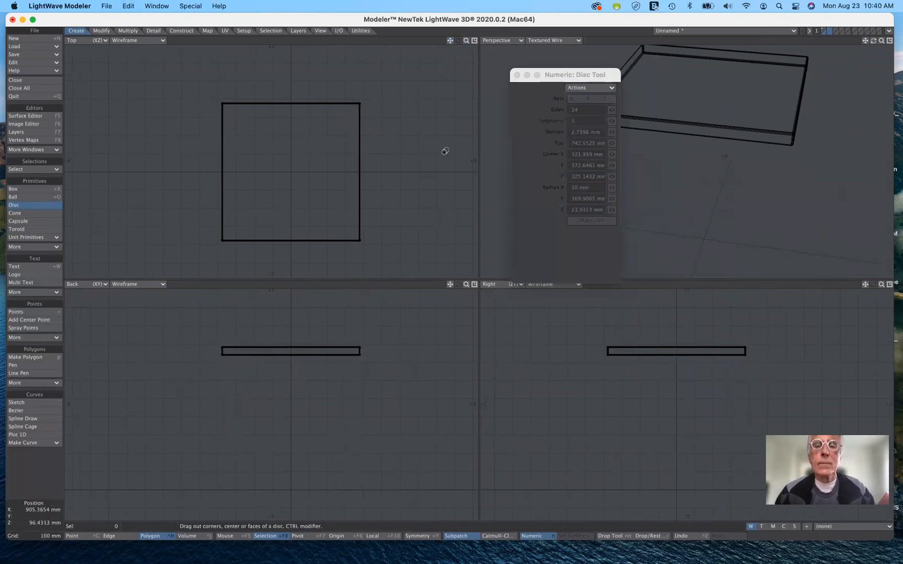
{"action": "left_click_drag", "start_coordinate": [430, 141], "coordinate": [389, 136]}
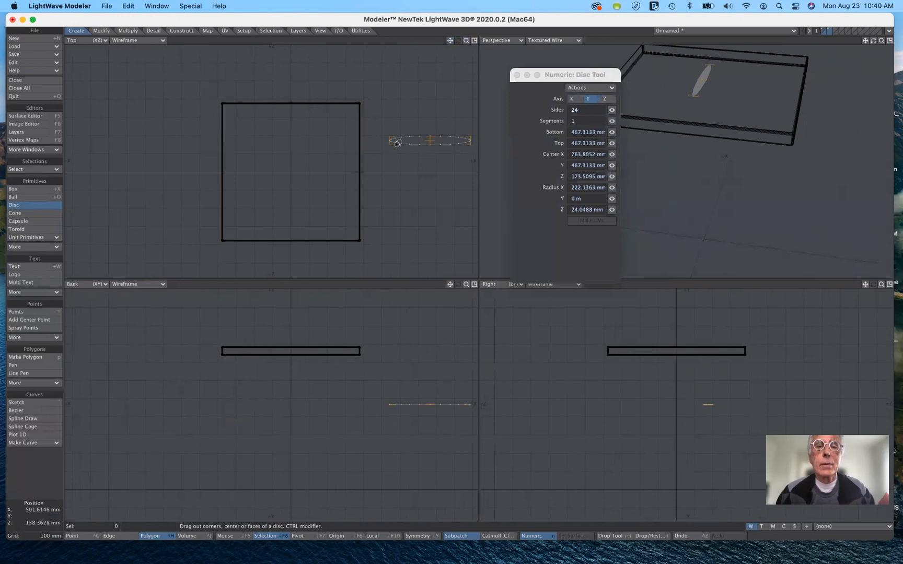
{"action": "key", "text": "space"}
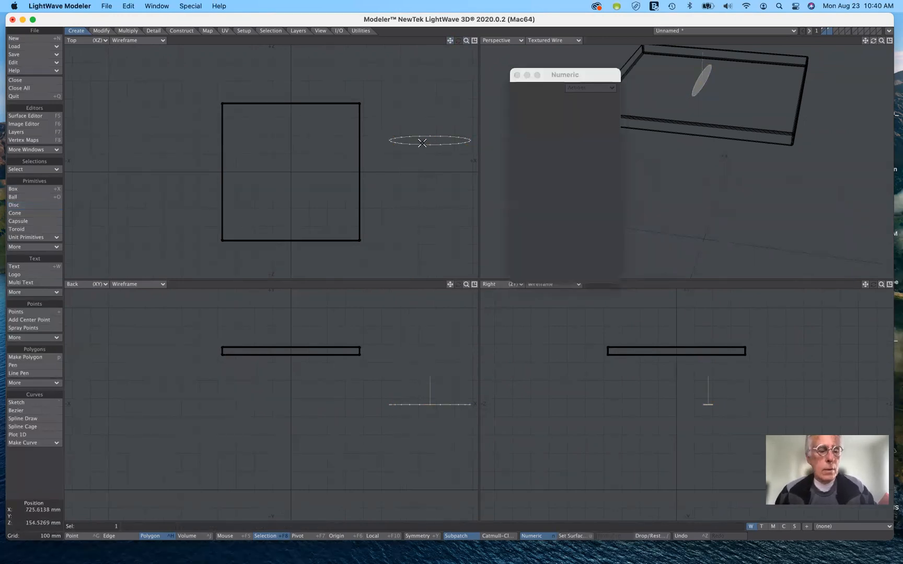
{"action": "key", "text": "Delete"}
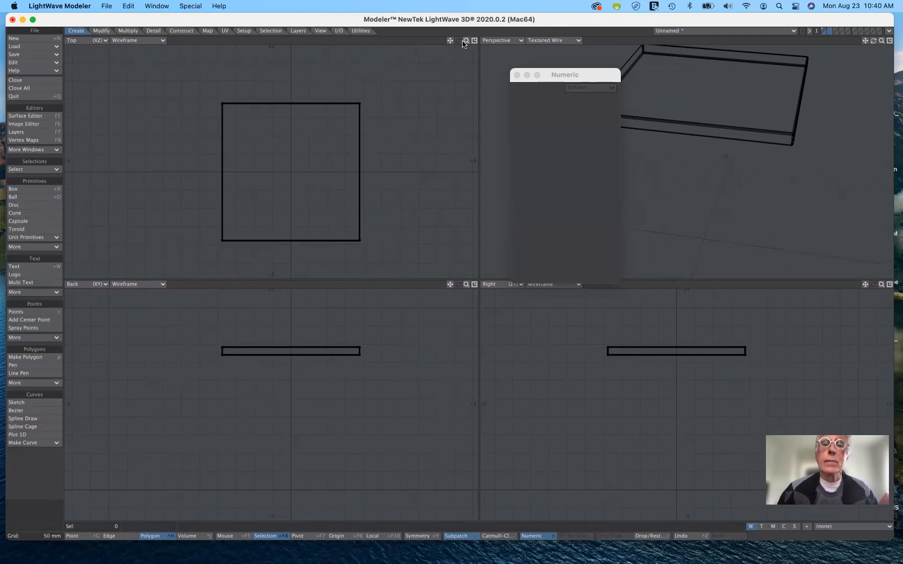
Draw a flat disc about 30 by 26 mm in radius inside the tabletop's -X, +Z corner, centered at about X -323 mm, Z 326 mm
{"action": "left_click_drag", "start_coordinate": [467, 42], "coordinate": [463, 138]}
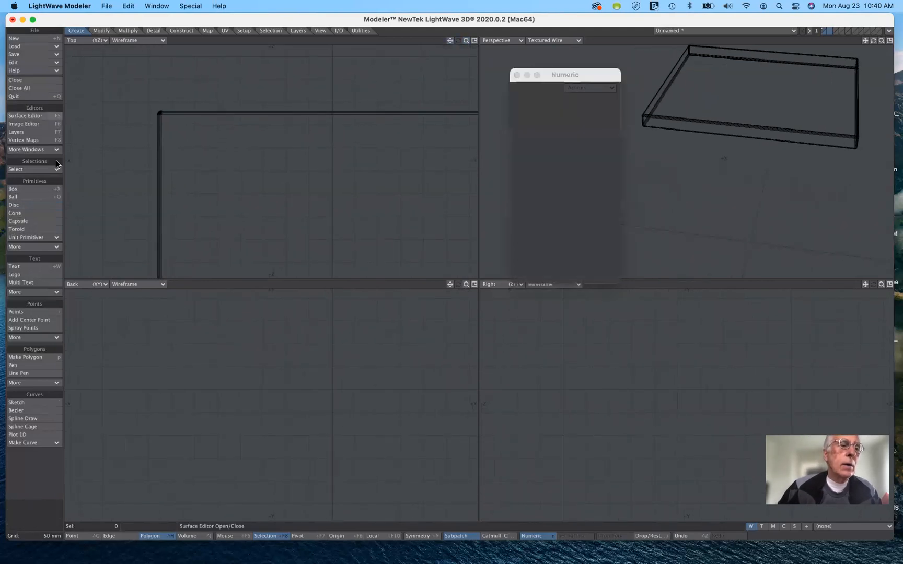
{"action": "left_click", "coordinate": [38, 207]}
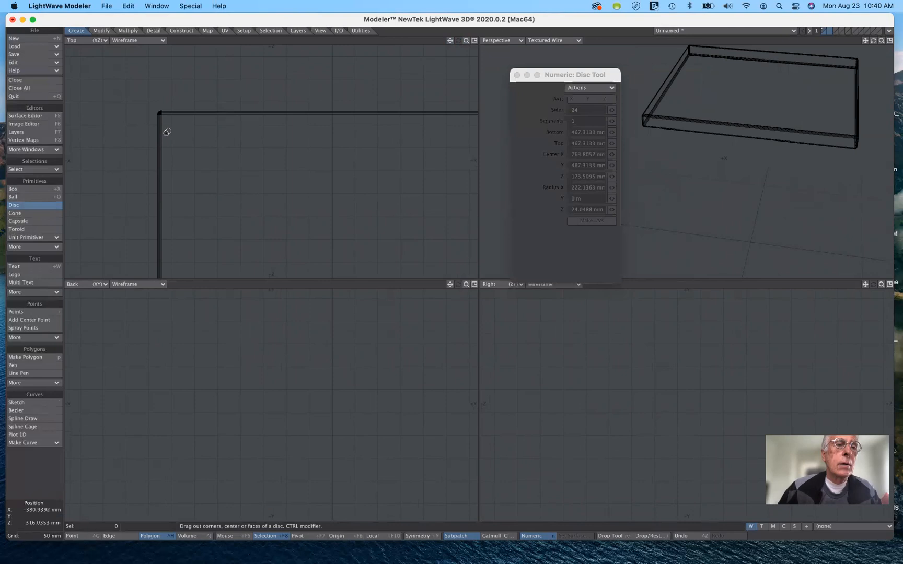
{"action": "mouse_move", "coordinate": [183, 137]}
{"action": "left_mouse_down"}
{"action": "mouse_move", "coordinate": [196, 146]}
{"action": "mouse_move", "coordinate": [184, 135]}
{"action": "left_mouse_up"}
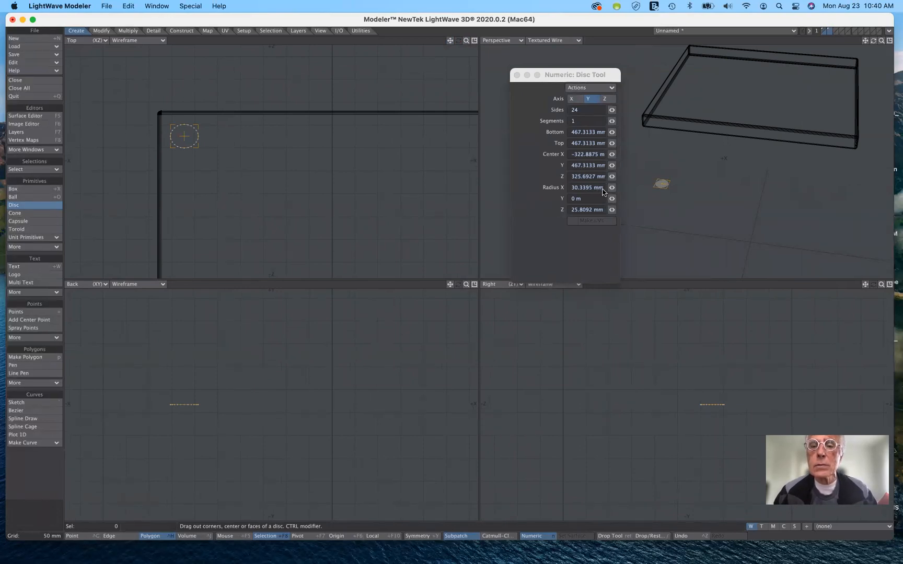
Set the disc's X and Z radii to 30 mm and nudge its center to about X -323 mm, Z 318 mm
{"action": "left_click_drag", "start_coordinate": [602, 189], "coordinate": [561, 188]}
{"action": "type", "text": "3"}
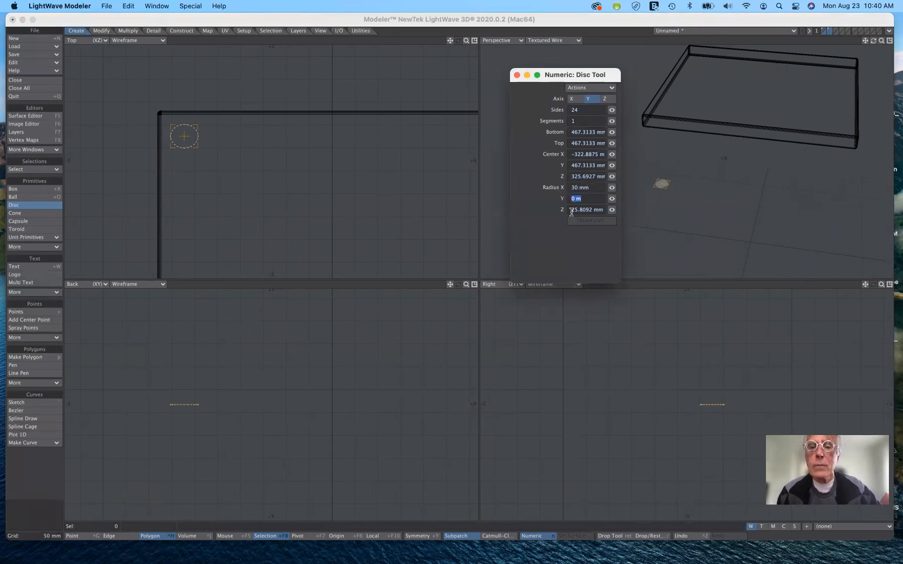
{"action": "left_click_drag", "start_coordinate": [571, 213], "coordinate": [597, 213]}
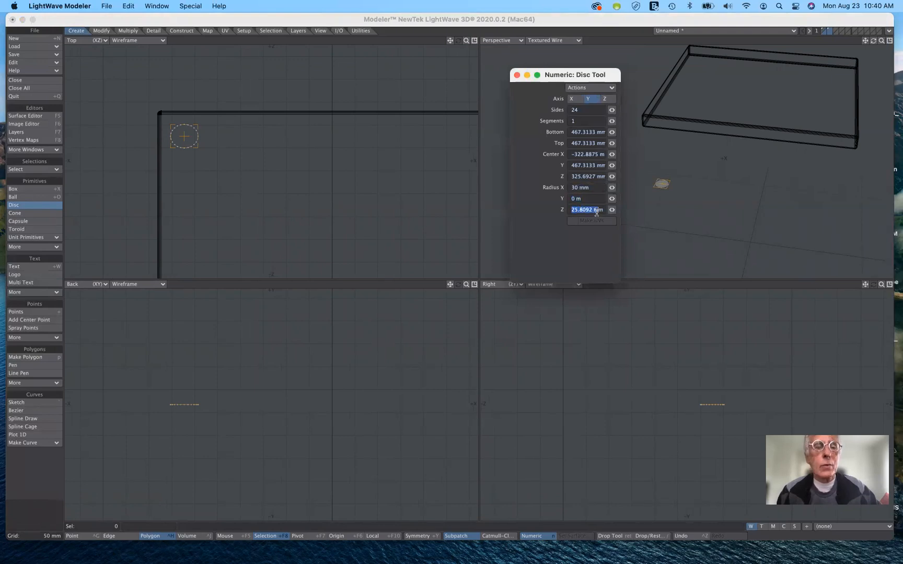
{"action": "type", "text": "30 "}
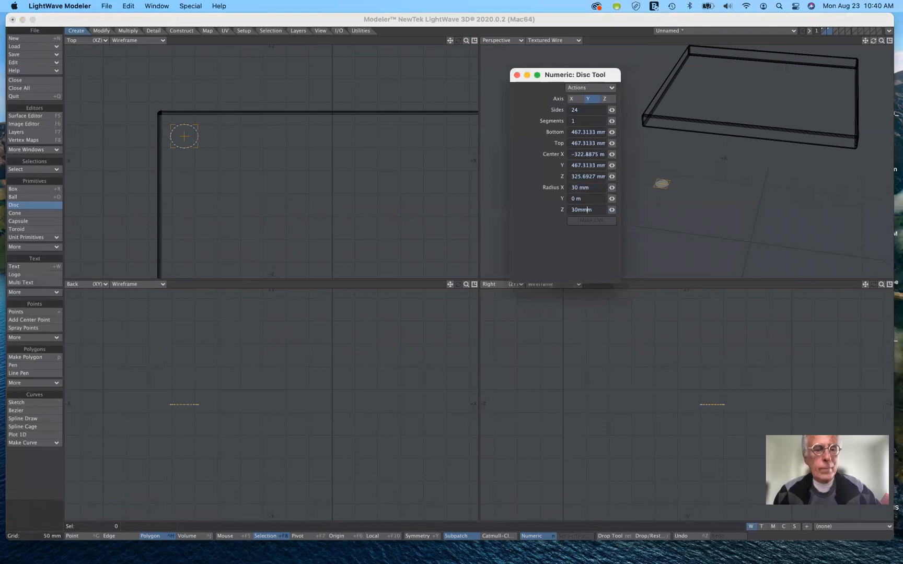
{"action": "type", "text": "mm"}
{"action": "key", "text": "Tab"}
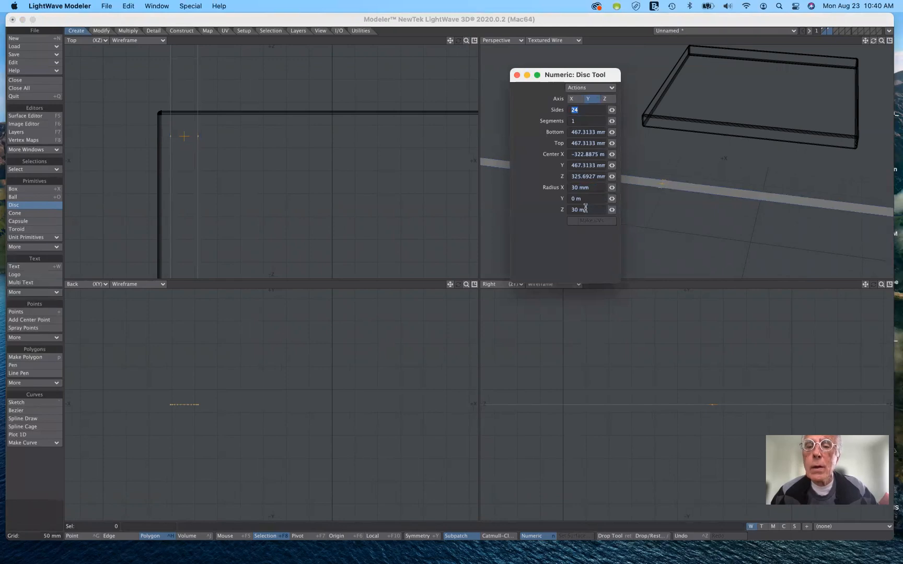
{"action": "type", "text": "m"}
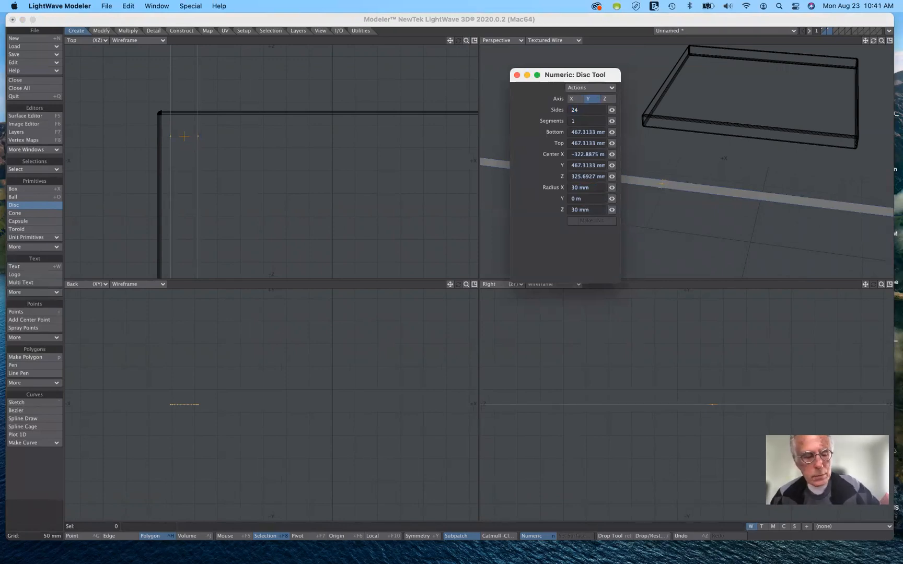
{"action": "key", "text": "Tab"}
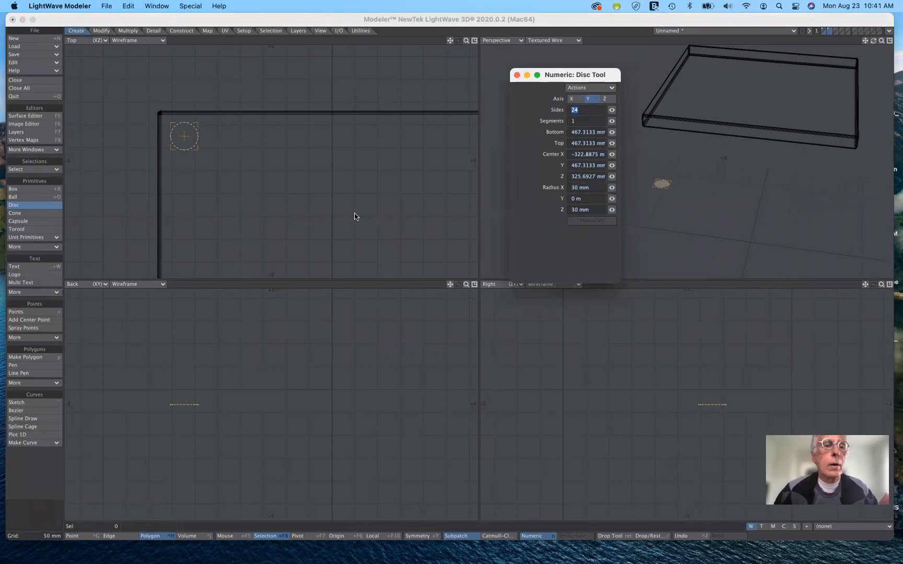
{"action": "left_click_drag", "start_coordinate": [183, 138], "coordinate": [184, 140]}
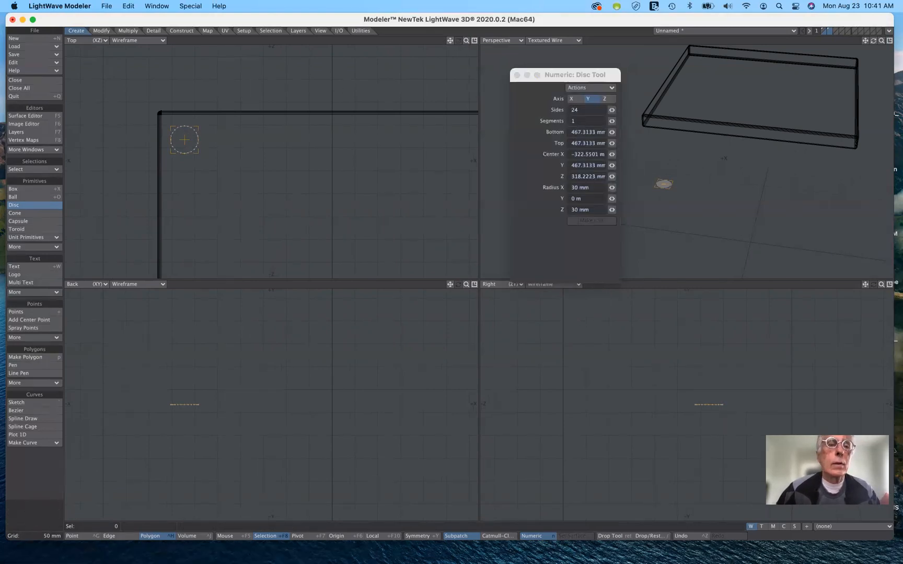
Stretch the disc vertically into a table leg, from about Y 3 mm up to the tabletop's underside at about Y 744 mm
{"action": "key", "text": "a"}
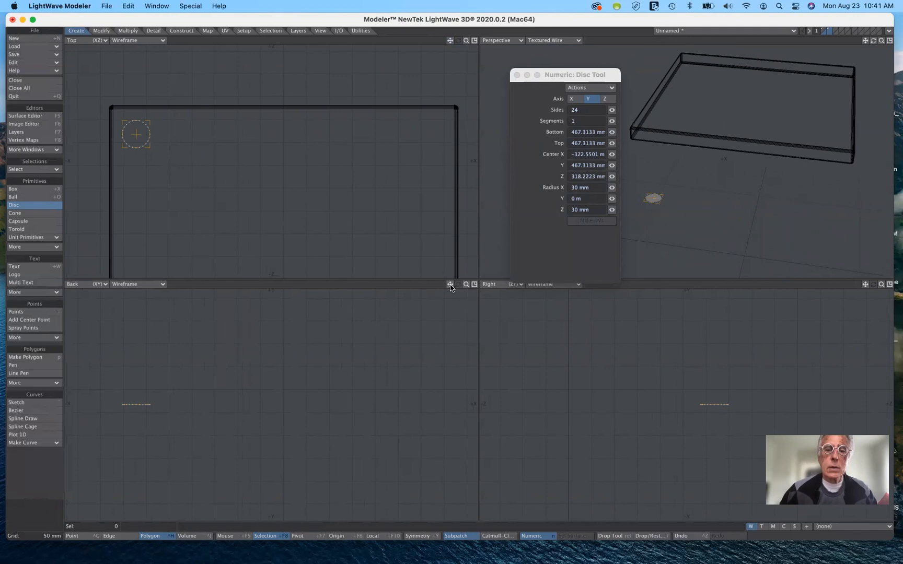
{"action": "left_click_drag", "start_coordinate": [450, 284], "coordinate": [443, 219]}
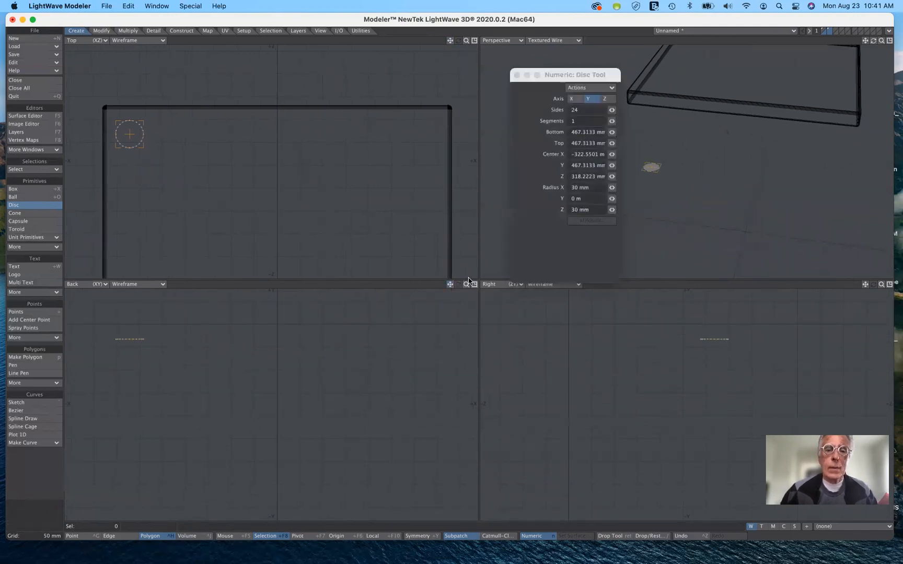
{"action": "left_click_drag", "start_coordinate": [467, 284], "coordinate": [417, 287]}
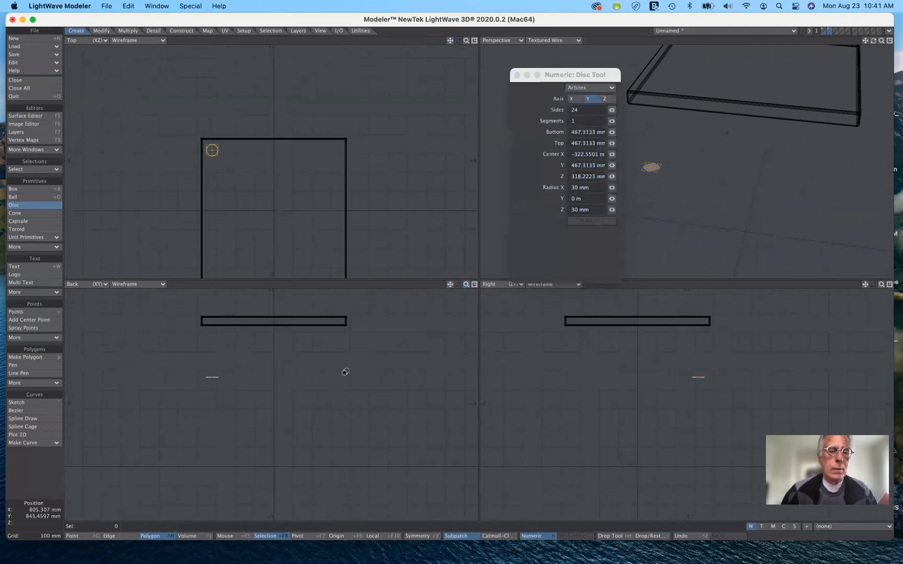
{"action": "left_click_drag", "start_coordinate": [212, 376], "coordinate": [213, 322]}
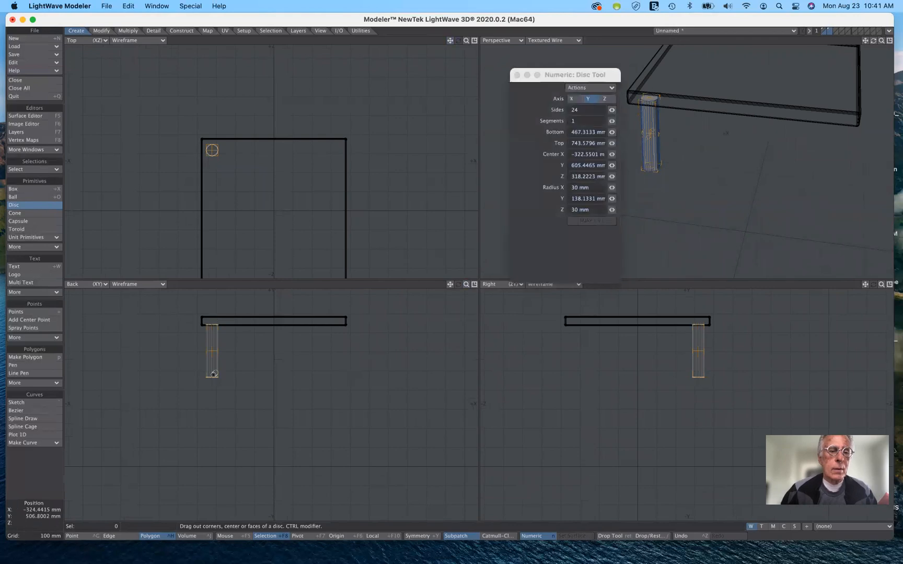
{"action": "left_click_drag", "start_coordinate": [212, 376], "coordinate": [211, 463]}
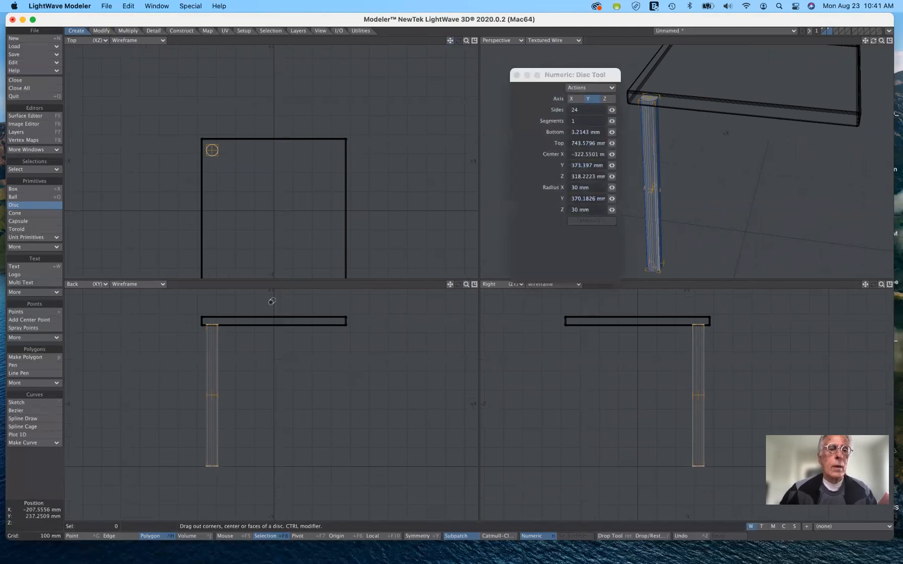
Place a second identical leg inside the tabletop's +X, +Z corner, centered at about X 323 mm, Z 320 mm
{"action": "left_click_drag", "start_coordinate": [467, 41], "coordinate": [515, 41]}
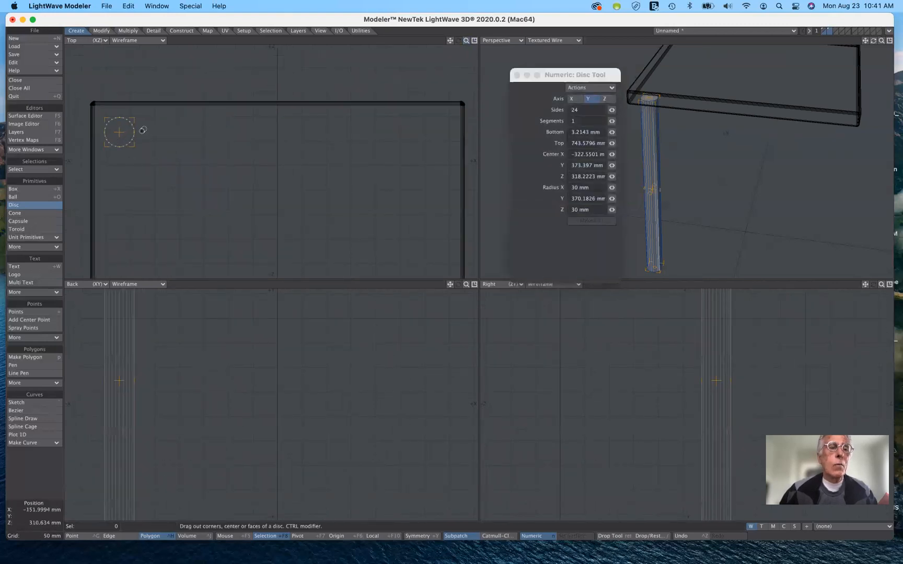
{"action": "left_click_drag", "start_coordinate": [119, 133], "coordinate": [436, 131]}
{"action": "left_click_drag", "start_coordinate": [449, 42], "coordinate": [478, 41]}
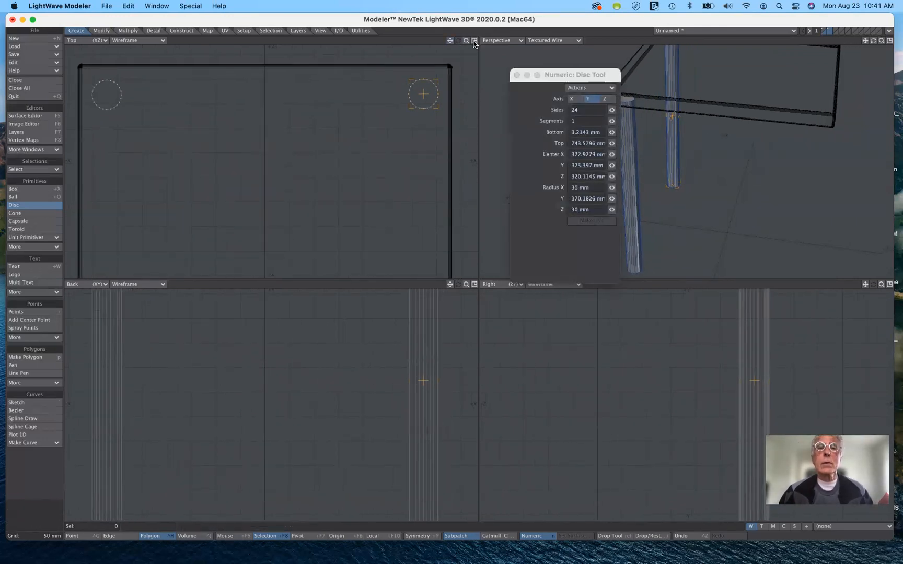
Place matching legs inside the two -Z corners, centered at about X 323 mm, Z -320 mm and X -319 mm, Z -323 mm
{"action": "left_click", "coordinate": [474, 41]}
{"action": "left_click_drag", "start_coordinate": [563, 77], "coordinate": [817, 82]}
{"action": "left_click_drag", "start_coordinate": [865, 42], "coordinate": [854, 5]}
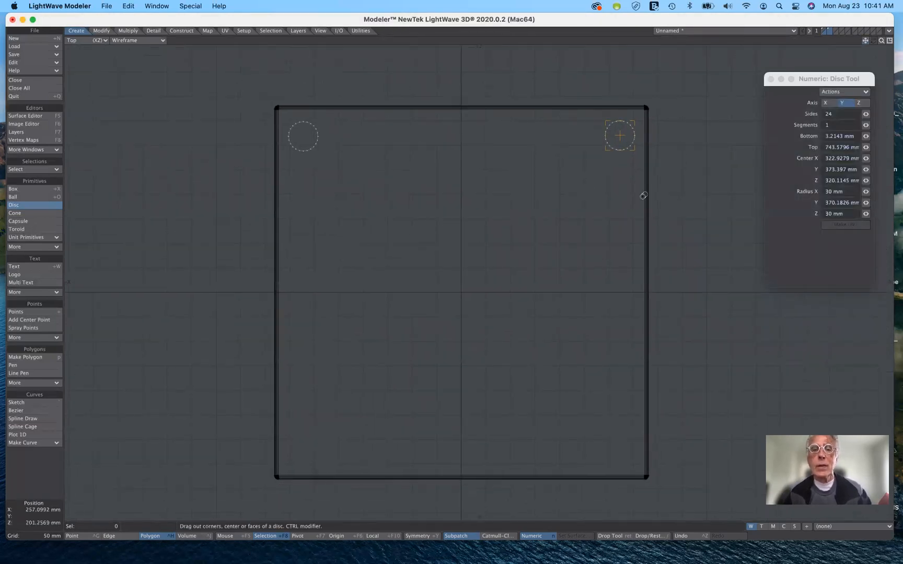
{"action": "left_click_drag", "start_coordinate": [621, 137], "coordinate": [620, 448]}
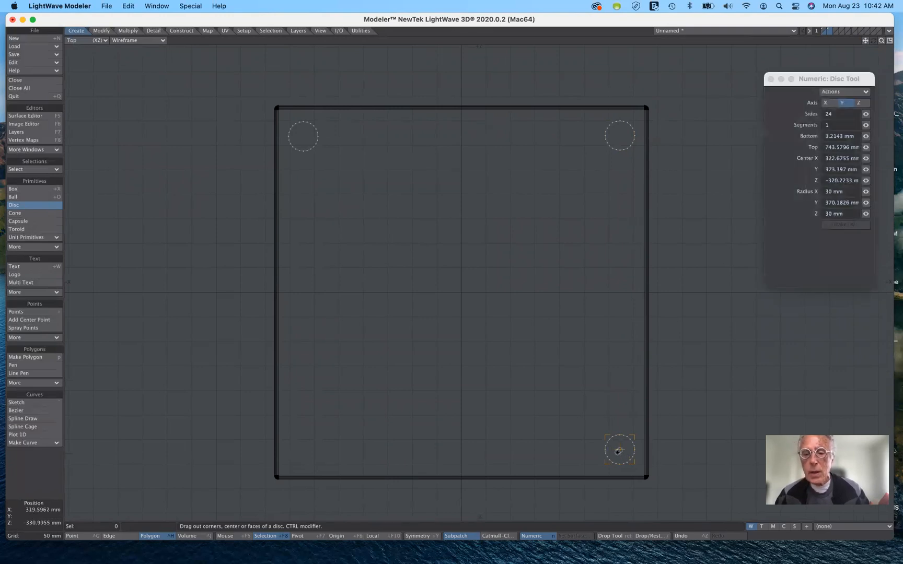
{"action": "left_click_drag", "start_coordinate": [618, 451], "coordinate": [305, 448]}
{"action": "left_click_drag", "start_coordinate": [305, 449], "coordinate": [306, 449]}
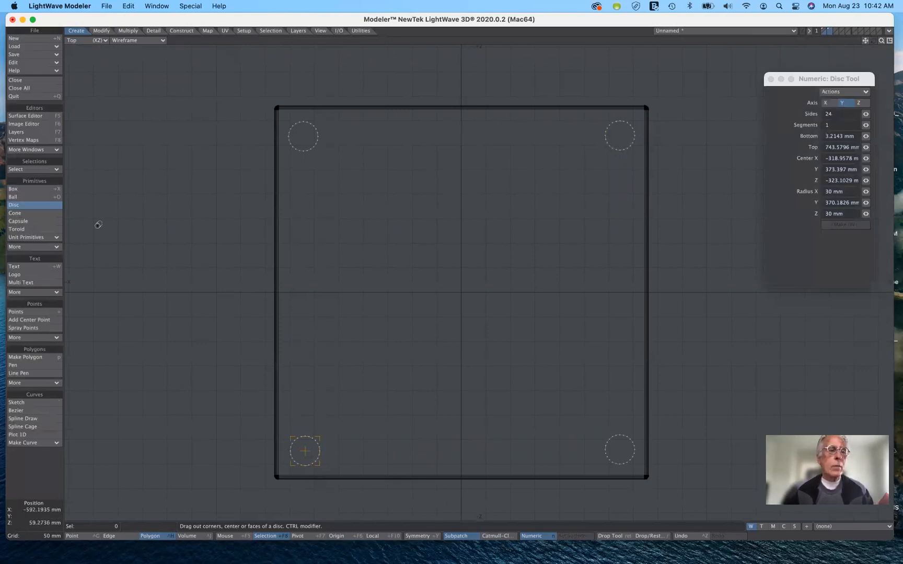
{"action": "left_click", "coordinate": [47, 207]}
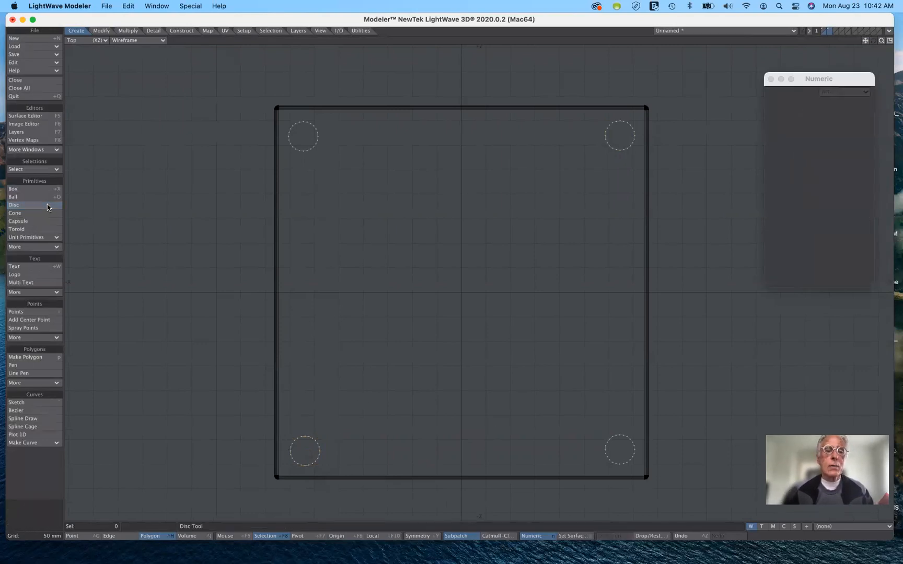
Assign the existing table legs surface to all four legs
{"action": "left_click", "coordinate": [890, 42]}
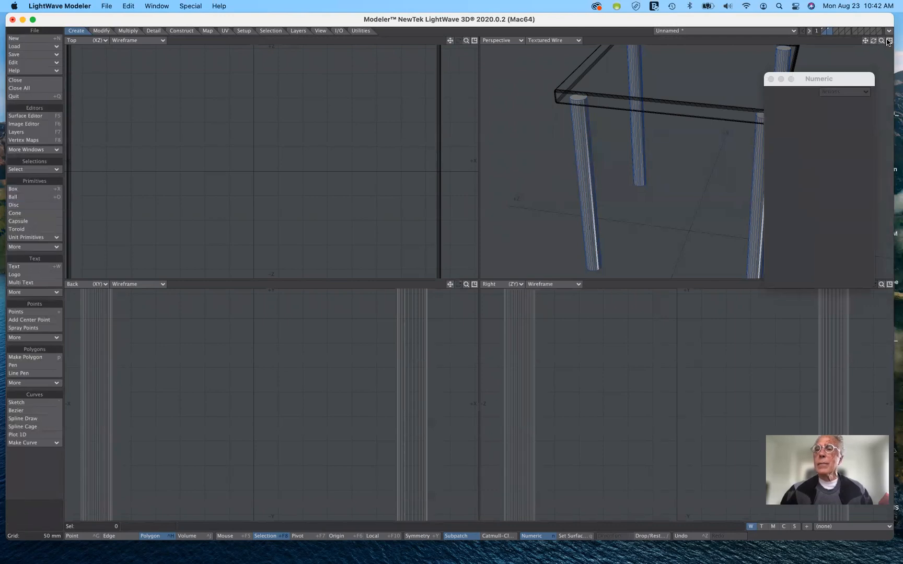
{"action": "left_click", "coordinate": [464, 287]}
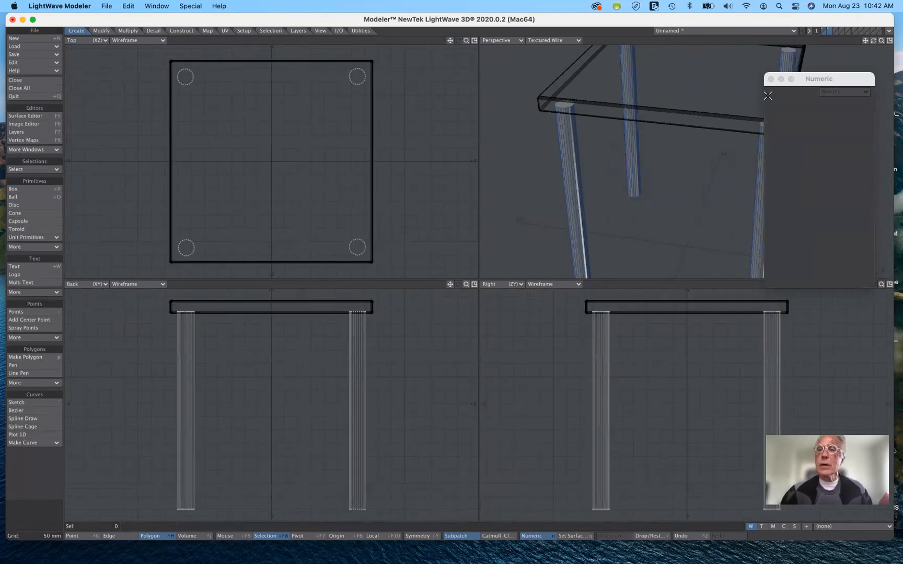
{"action": "left_click_drag", "start_coordinate": [851, 79], "coordinate": [821, 191]}
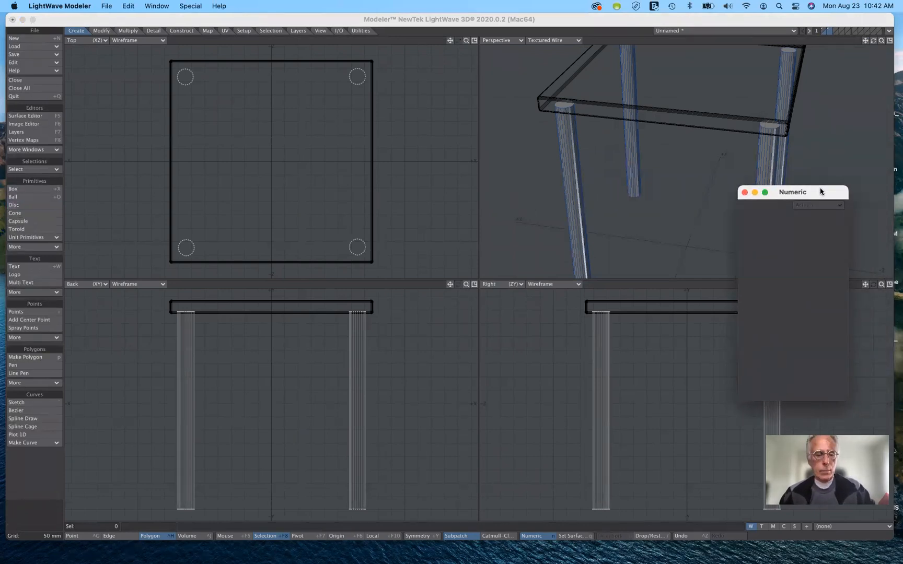
{"action": "key", "text": "q"}
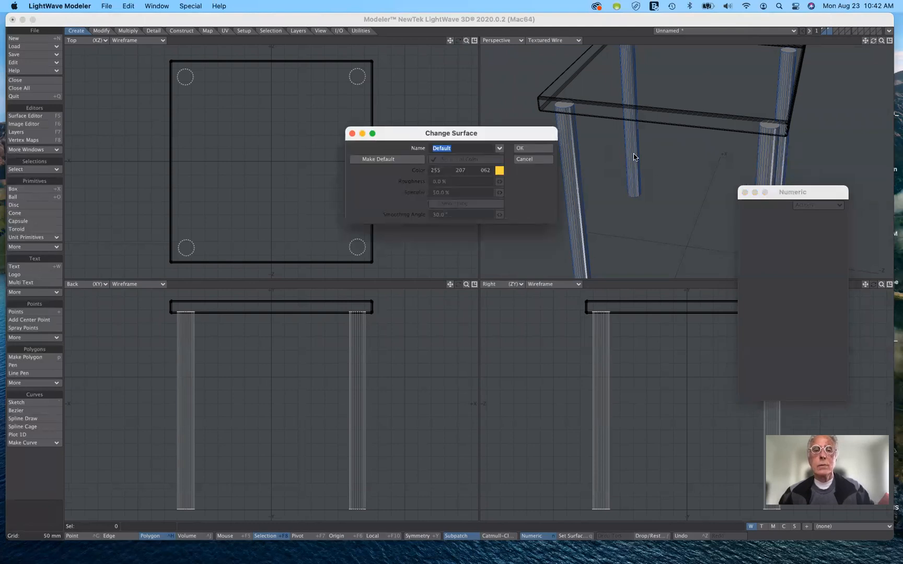
{"action": "left_click", "coordinate": [499, 151]}
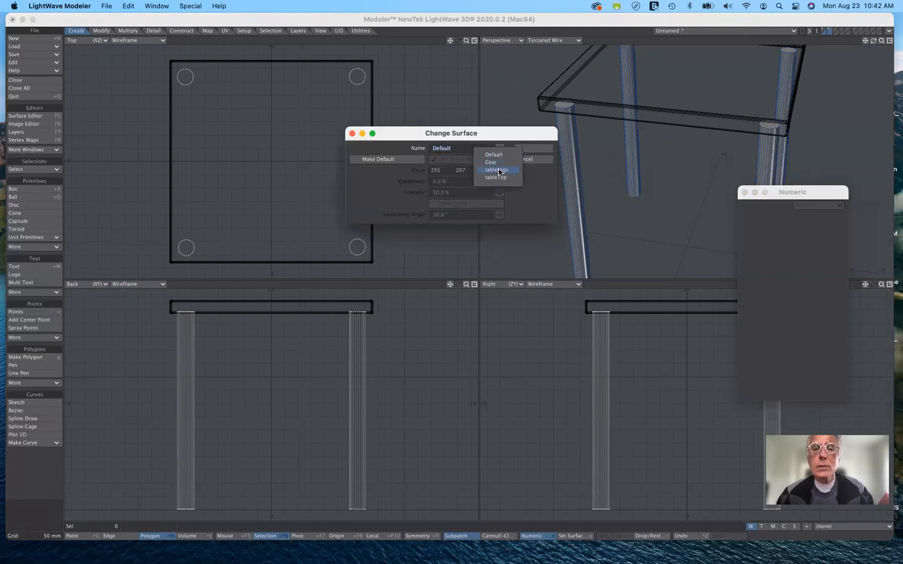
{"action": "left_click", "coordinate": [499, 170]}
{"action": "left_click", "coordinate": [528, 149]}
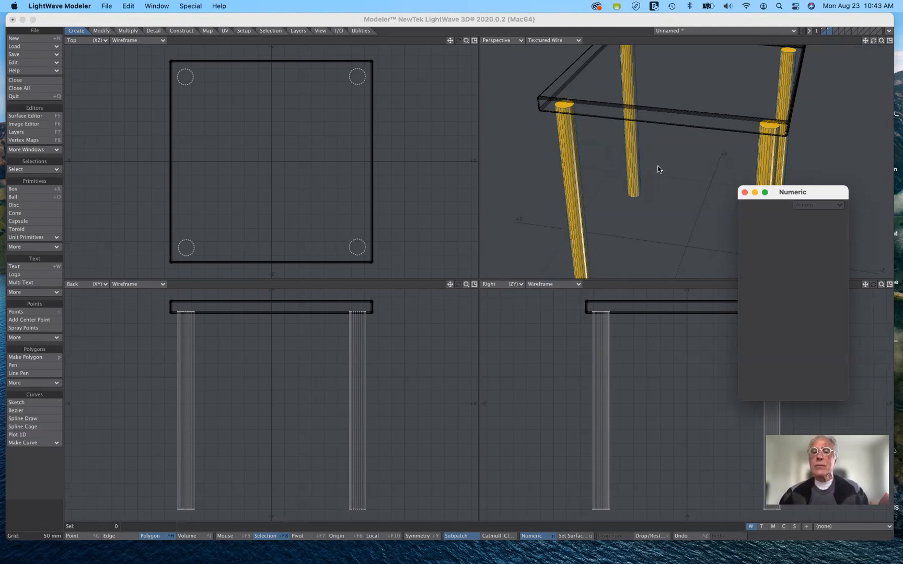
Cut the four legs from layer 2 and paste them into layer 1 with the tabletop
{"action": "left_click", "coordinate": [825, 31]}
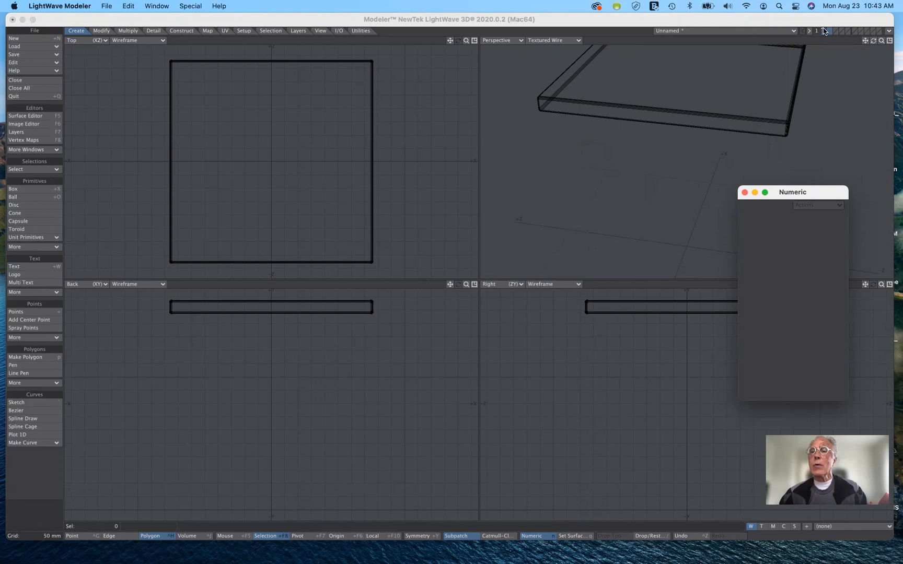
{"action": "left_click", "coordinate": [823, 29]}
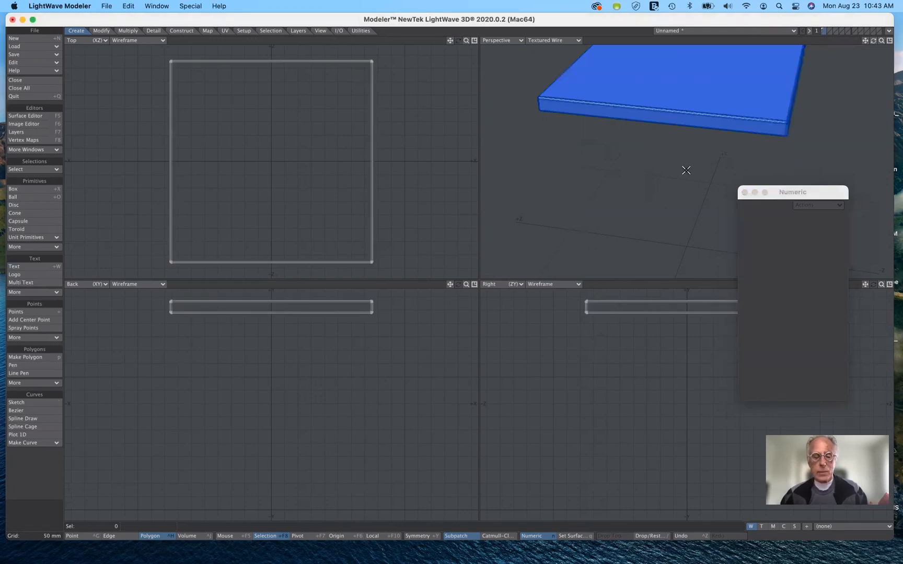
{"action": "key", "text": "ctrl+v"}
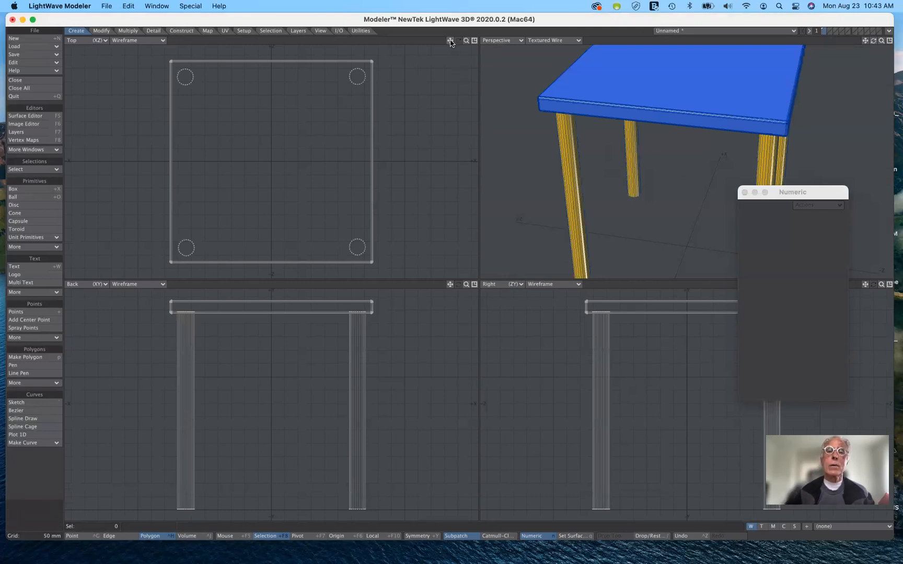
{"action": "key", "text": "a"}
{"action": "mouse_move", "coordinate": [450, 40]}
{"action": "left_mouse_down"}
{"action": "mouse_move", "coordinate": [568, 59]}
{"action": "mouse_move", "coordinate": [553, 43]}
{"action": "mouse_move", "coordinate": [539, 41]}
{"action": "mouse_move", "coordinate": [531, 52]}
{"action": "mouse_move", "coordinate": [442, 40]}
{"action": "left_mouse_up"}
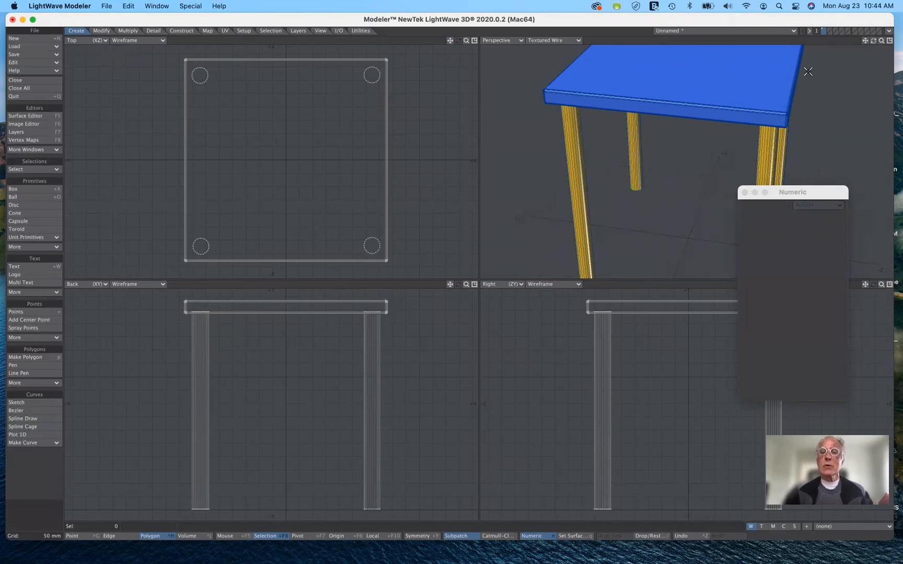
{"action": "left_click_drag", "start_coordinate": [826, 195], "coordinate": [864, 235]}
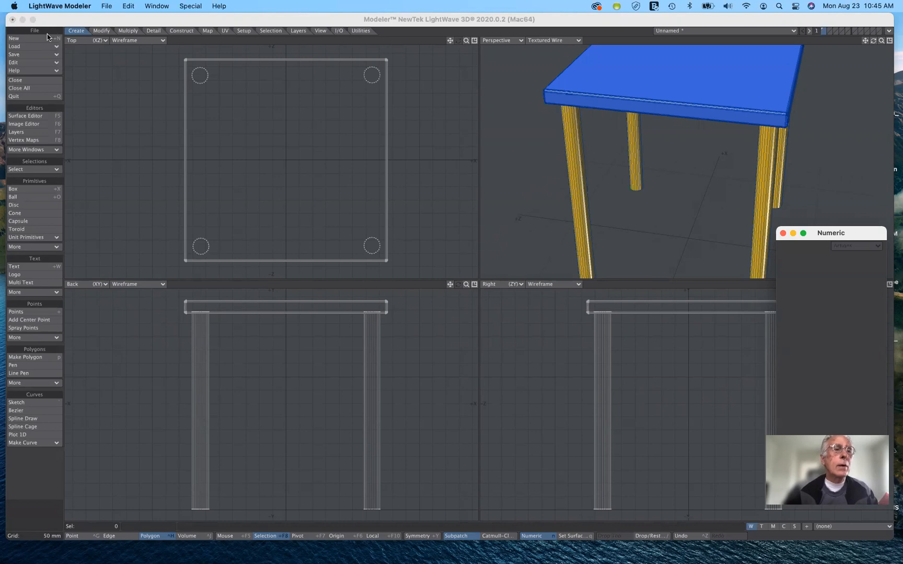
Save the finished table object as table in the objects folder
{"action": "left_click", "coordinate": [86, 24]}
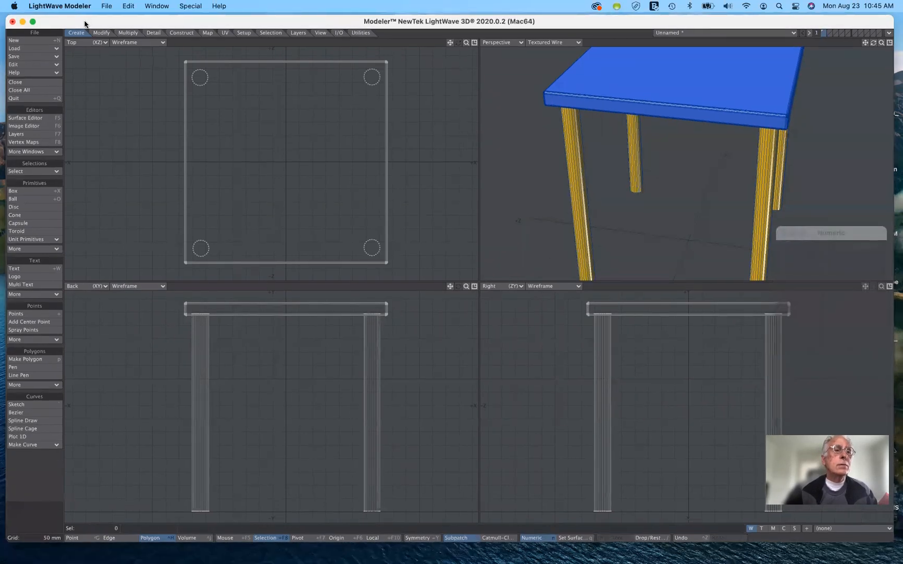
{"action": "left_click", "coordinate": [107, 6]}
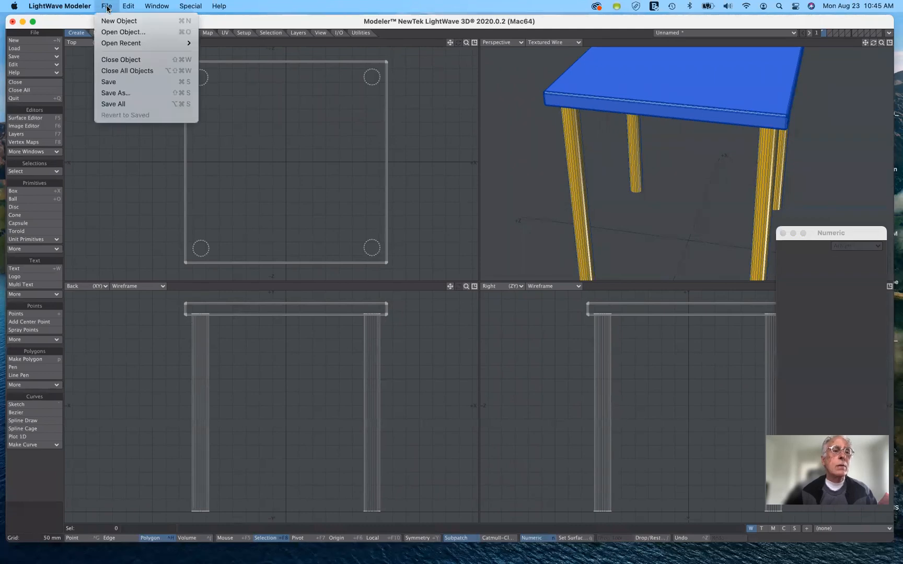
{"action": "left_click", "coordinate": [114, 93]}
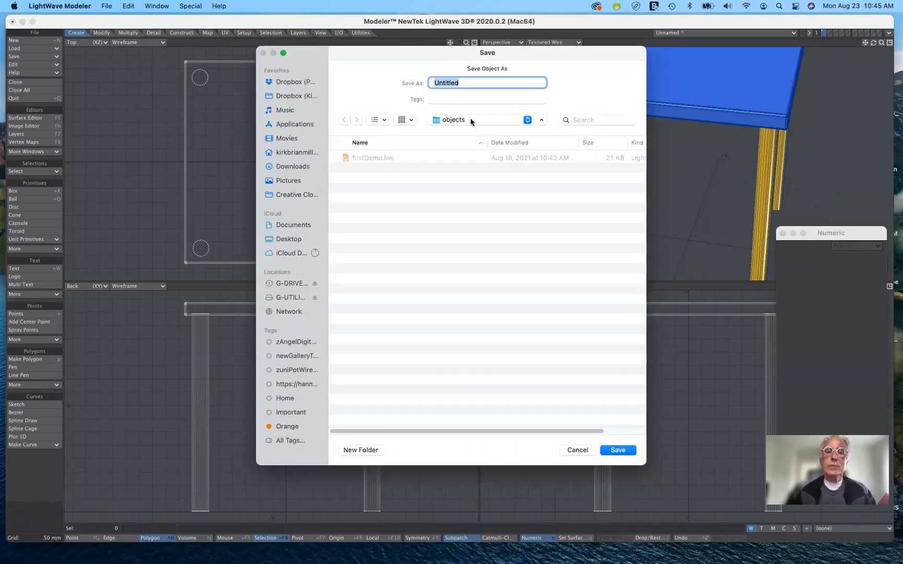
{"action": "left_click", "coordinate": [471, 122]}
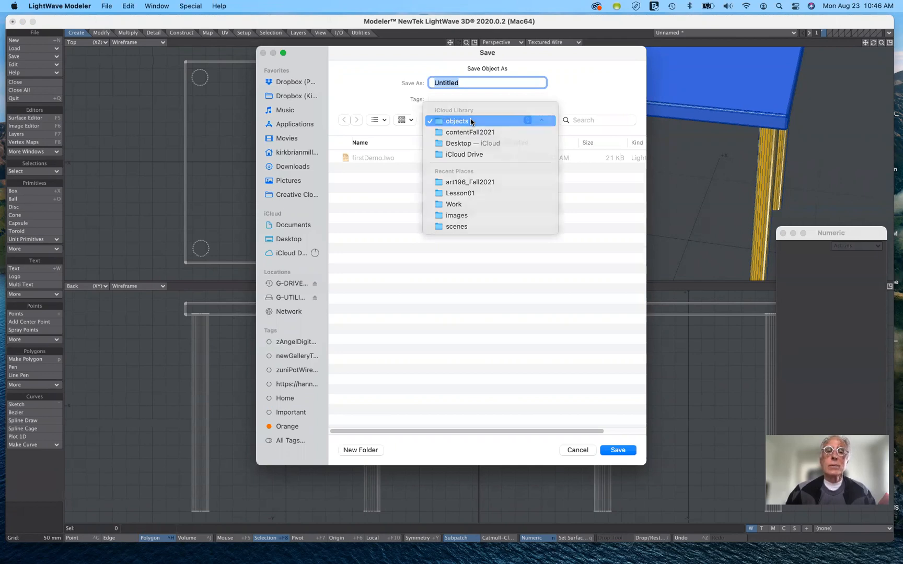
{"action": "left_click", "coordinate": [471, 122]}
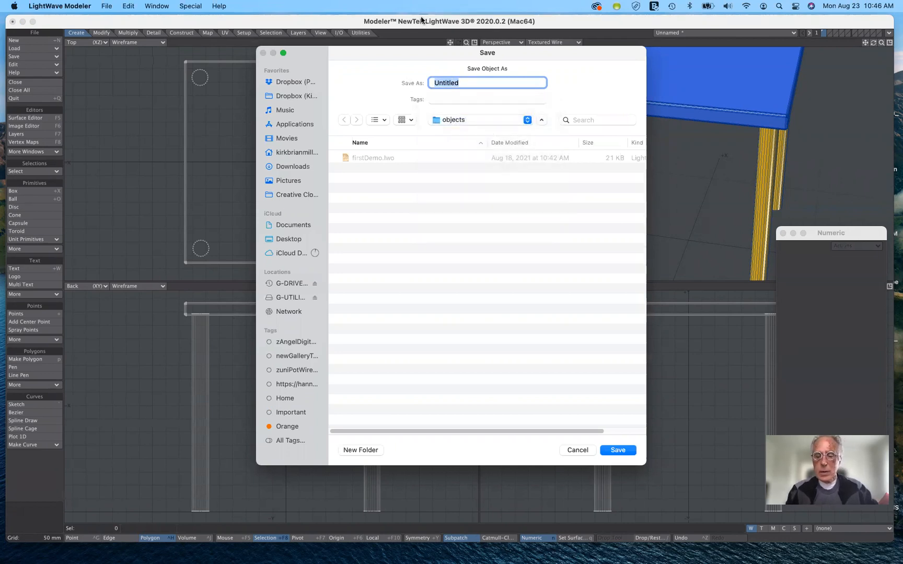
{"action": "type", "text": "table"}
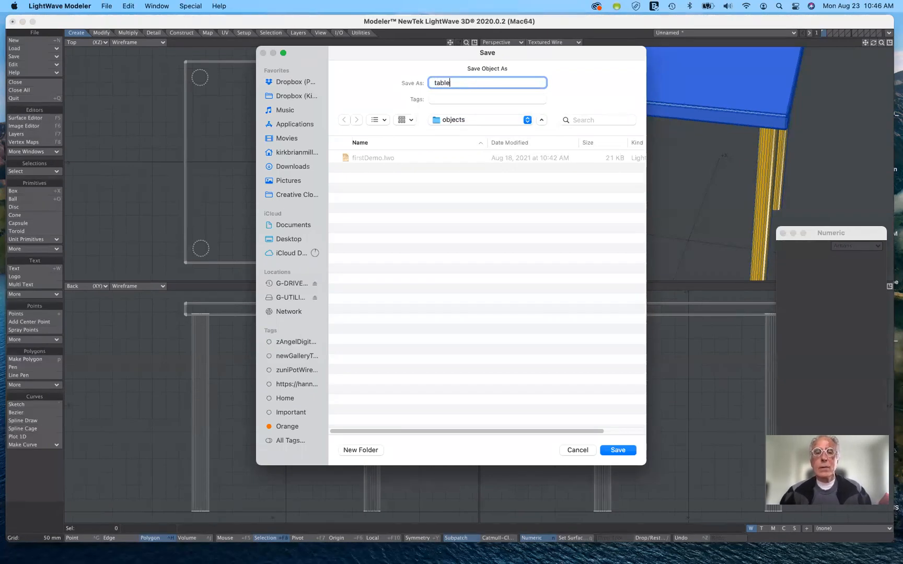
{"action": "left_click", "coordinate": [616, 452]}
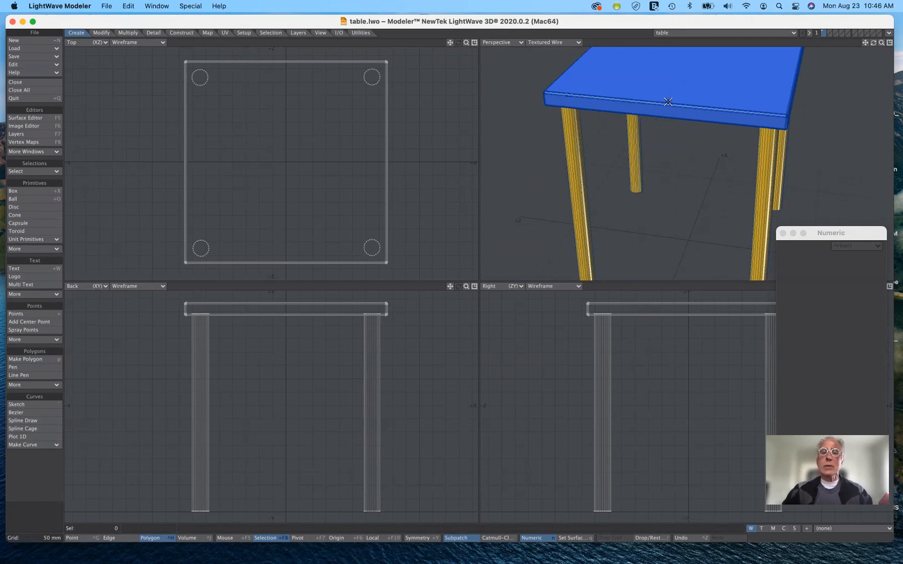
Paste the copied table into a new object and save it as lamp in the objects folder
{"action": "left_click", "coordinate": [46, 44]}
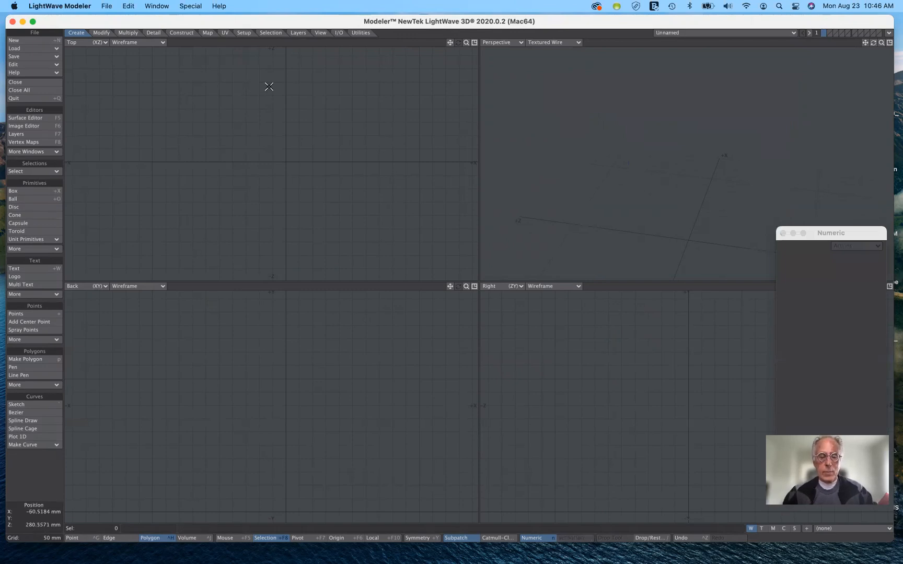
{"action": "key", "text": "ctrl+v"}
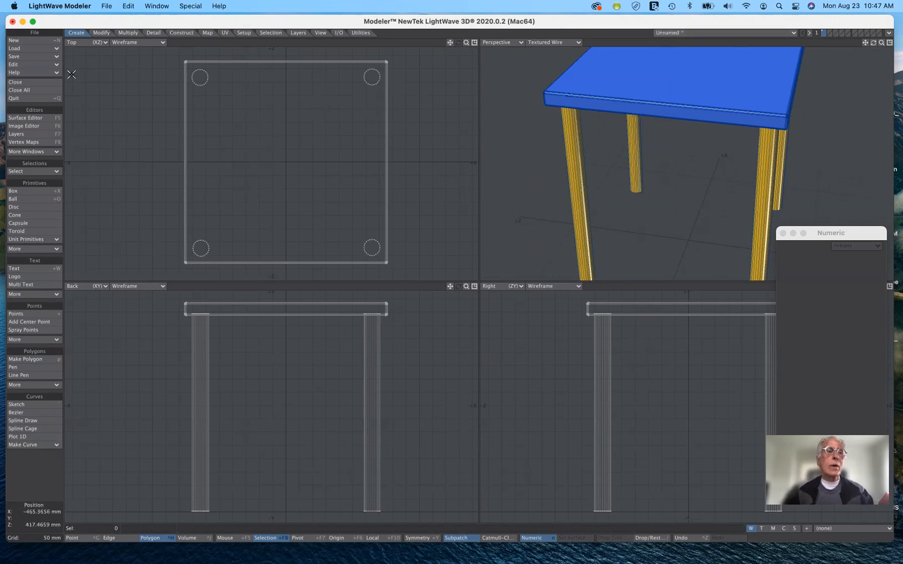
{"action": "left_click", "coordinate": [107, 6]}
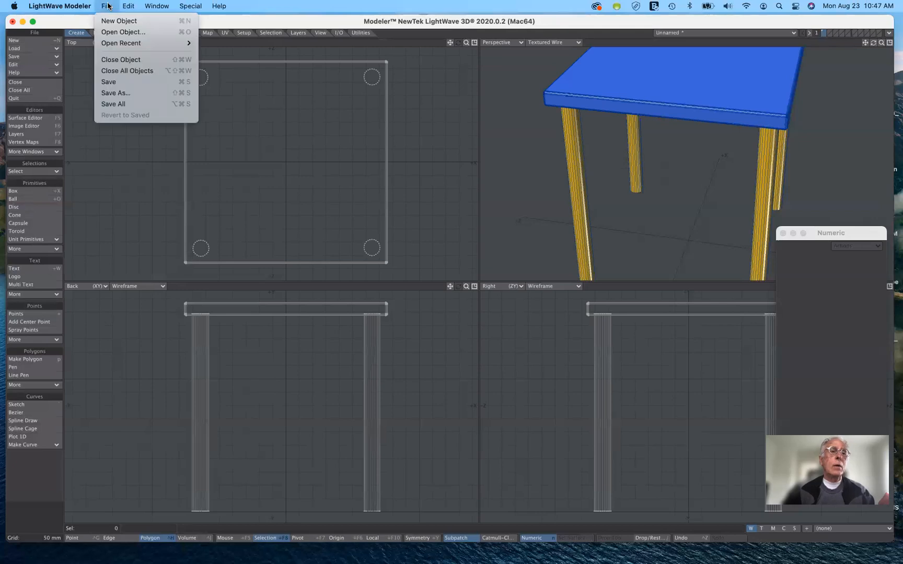
{"action": "left_click", "coordinate": [110, 97]}
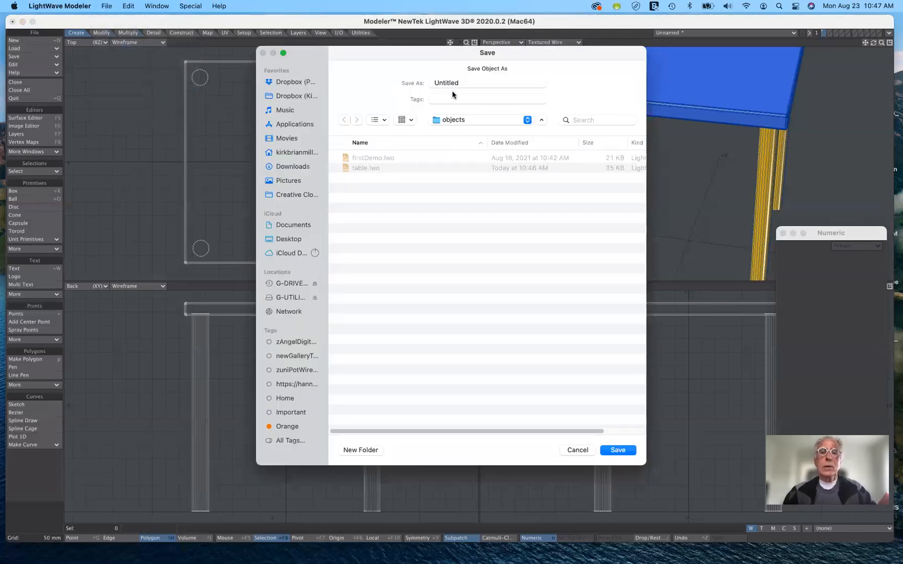
{"action": "left_click", "coordinate": [462, 82]}
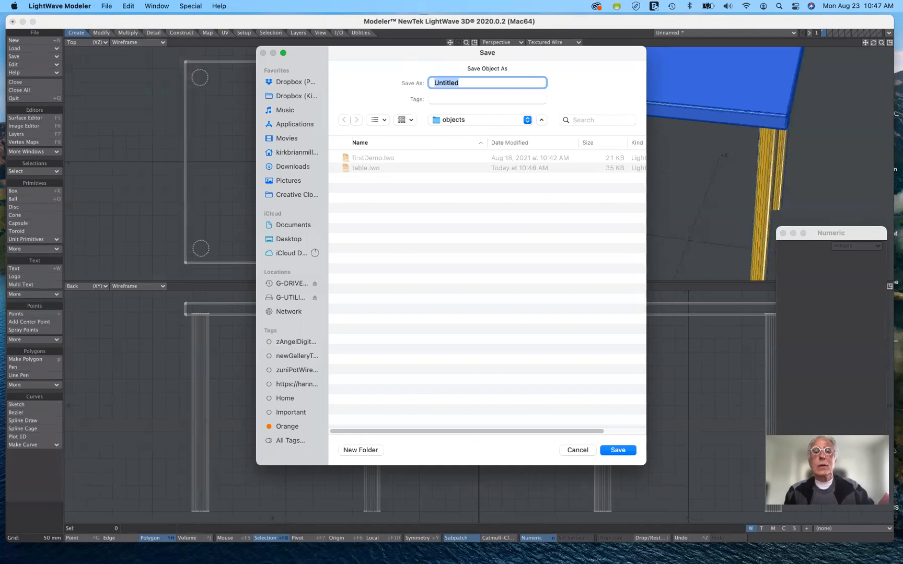
{"action": "type", "text": "lamp"}
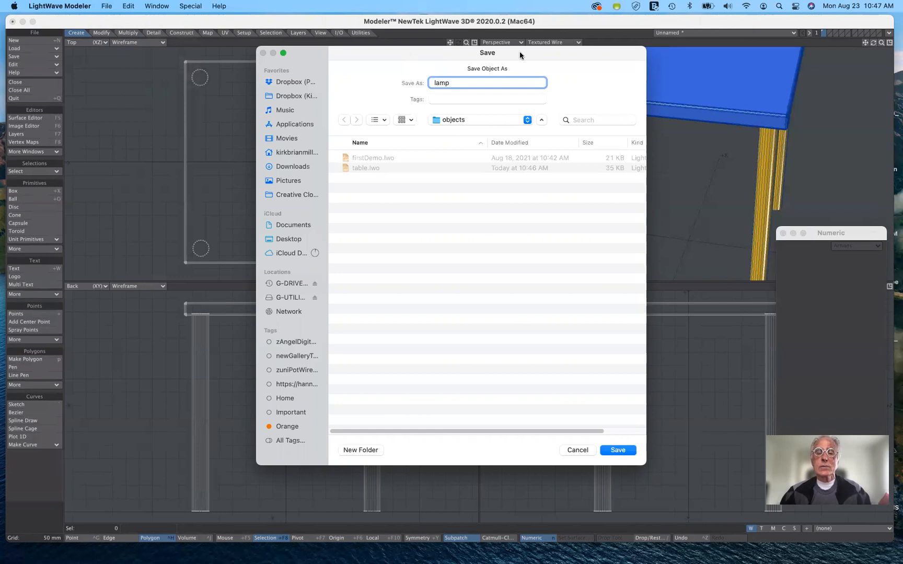
{"action": "left_click", "coordinate": [619, 452]}
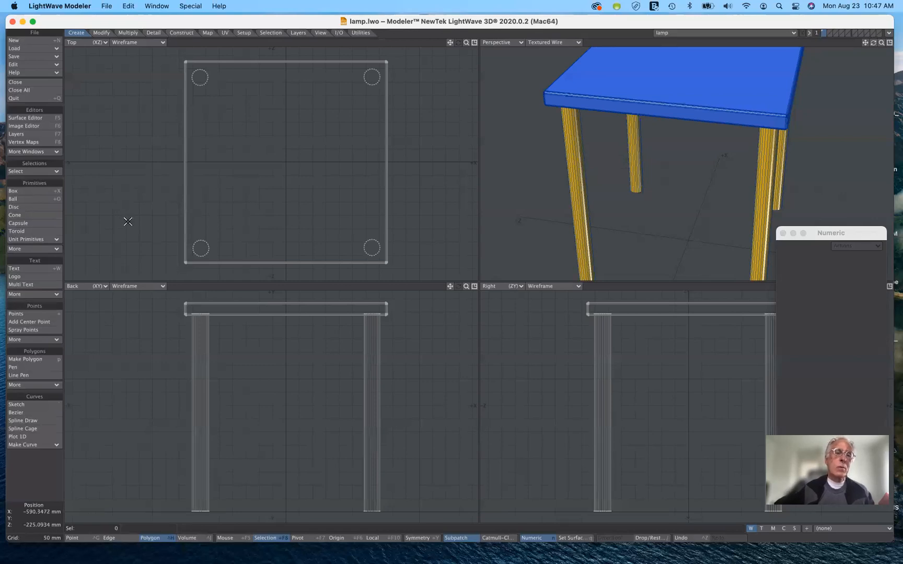
Create an upright ball standing over the tabletop's center, with radii of about X 88 mm, Y 201 mm and Z 77 mm
{"action": "left_click", "coordinate": [46, 200]}
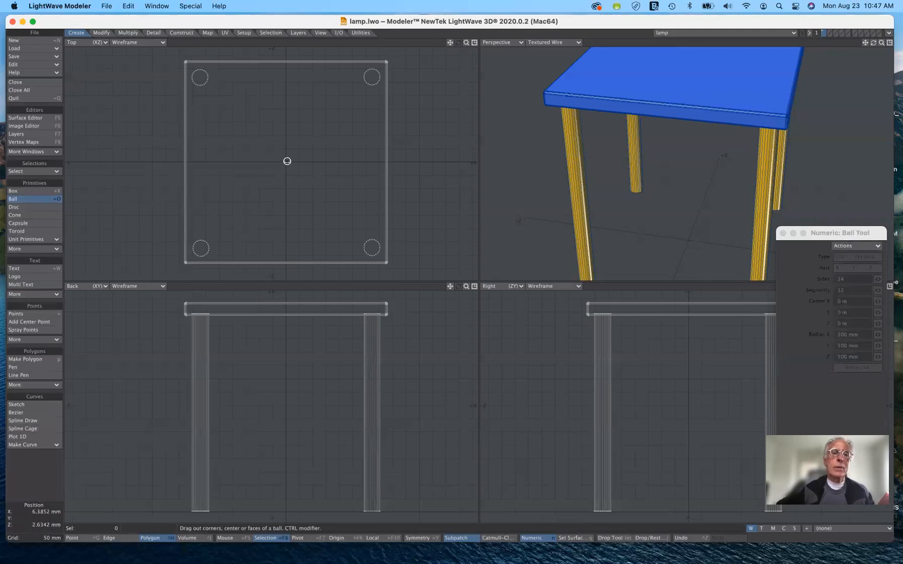
{"action": "left_click_drag", "start_coordinate": [286, 161], "coordinate": [310, 181]}
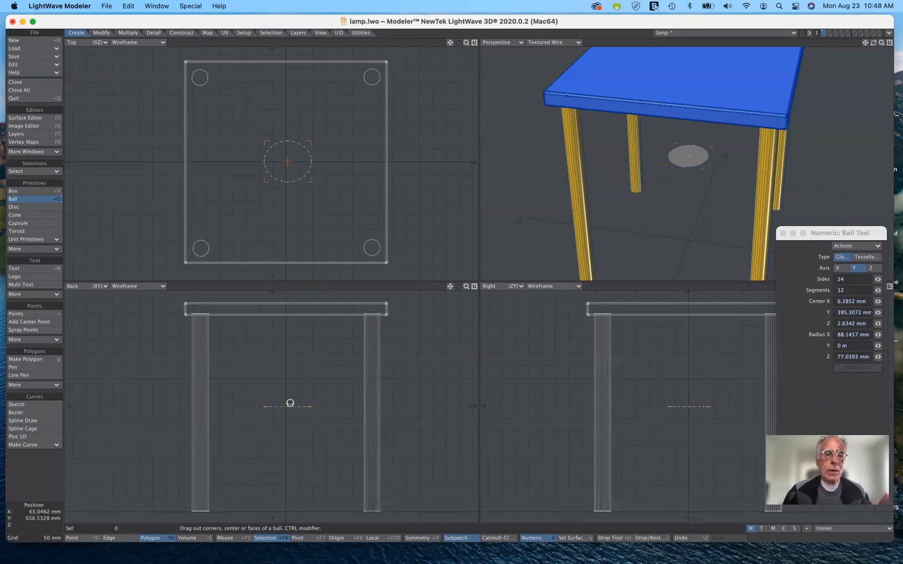
{"action": "left_click_drag", "start_coordinate": [289, 403], "coordinate": [288, 353]}
{"action": "left_click_drag", "start_coordinate": [449, 288], "coordinate": [336, 427]}
{"action": "left_click_drag", "start_coordinate": [292, 450], "coordinate": [287, 290]}
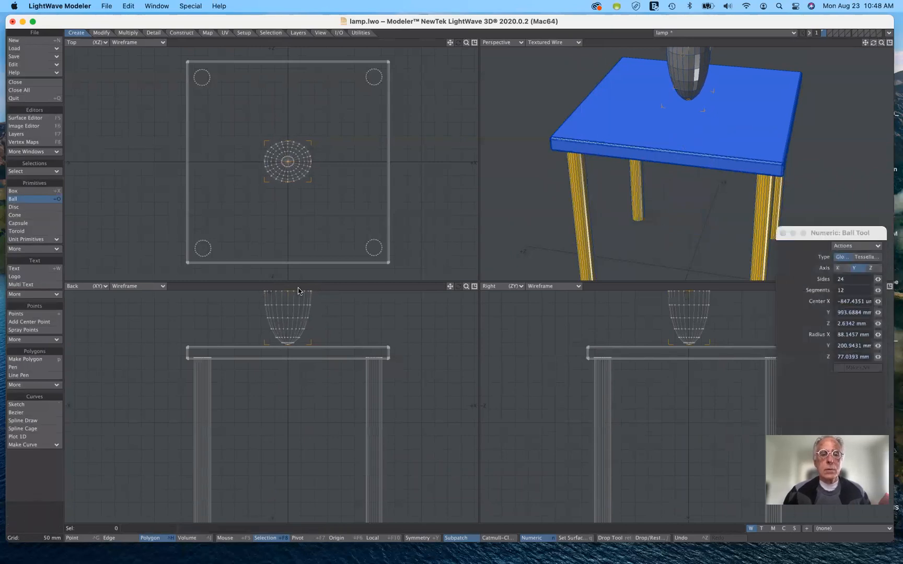
Set the ball's X and Z radii to 90 mm and finish the Ball tool
{"action": "left_click", "coordinate": [872, 335]}
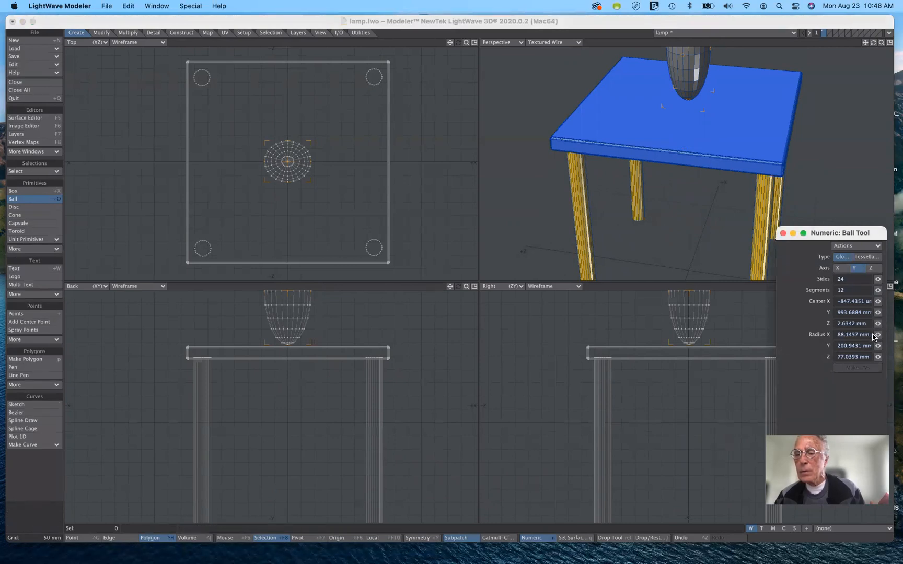
{"action": "double_click", "coordinate": [849, 335]}
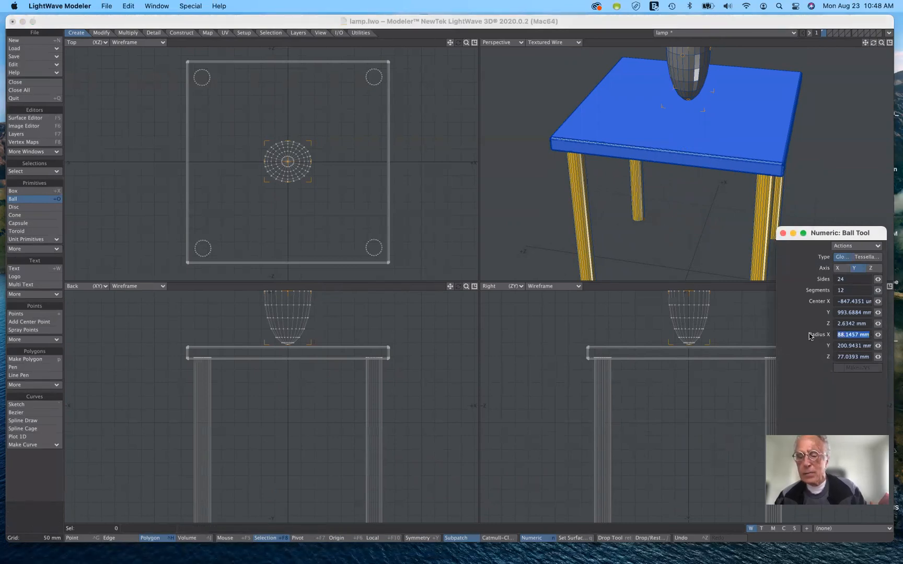
{"action": "type", "text": "90mm"}
{"action": "key", "text": "Tab"}
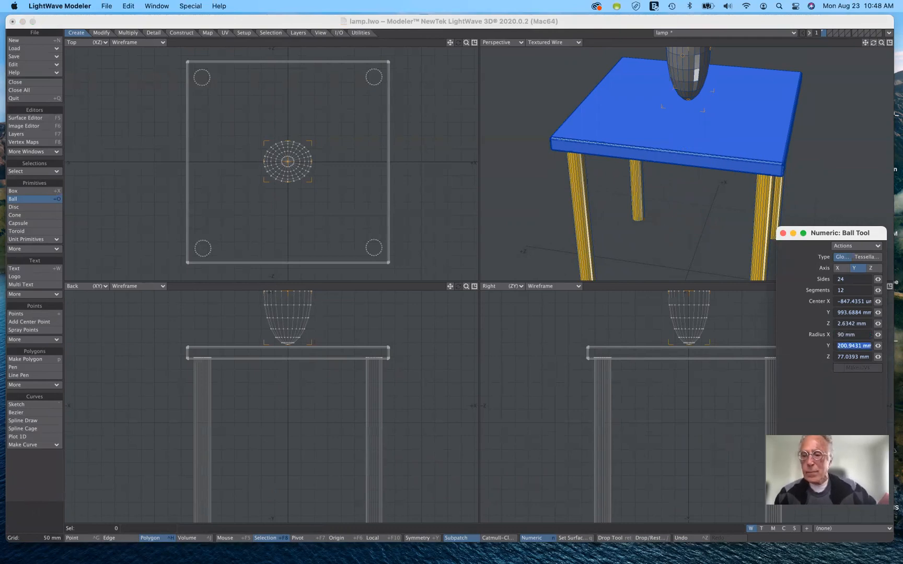
{"action": "key", "text": "Tab"}
{"action": "type", "text": "90"}
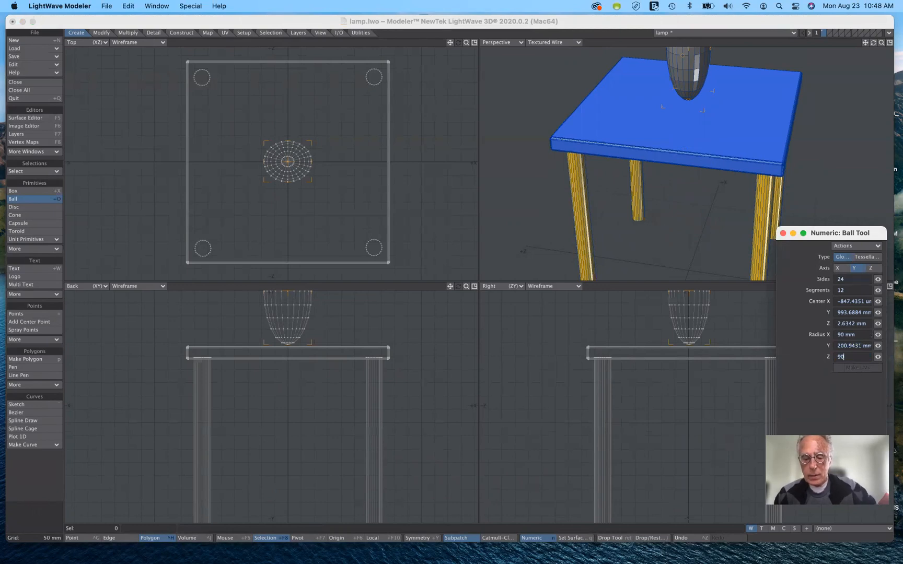
{"action": "key", "text": "Tab"}
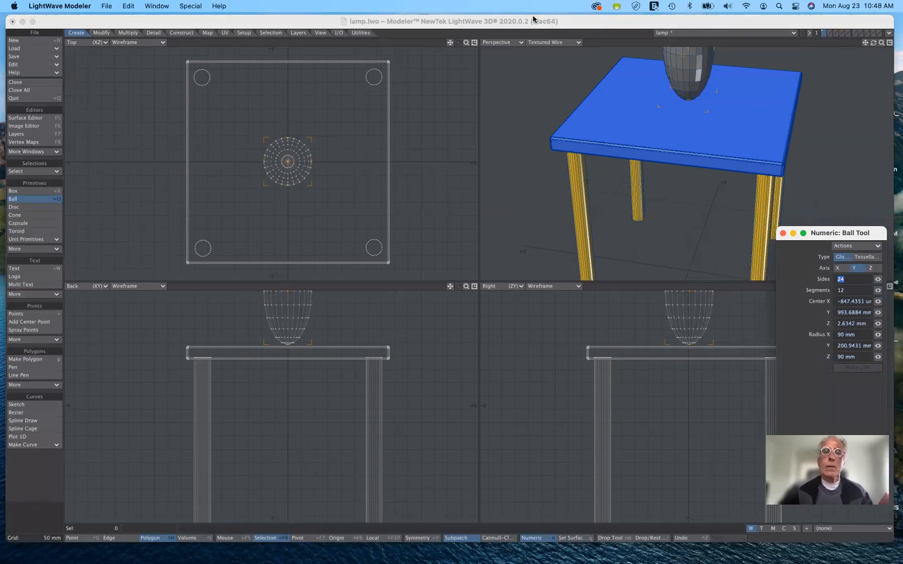
{"action": "left_click_drag", "start_coordinate": [449, 44], "coordinate": [448, 402]}
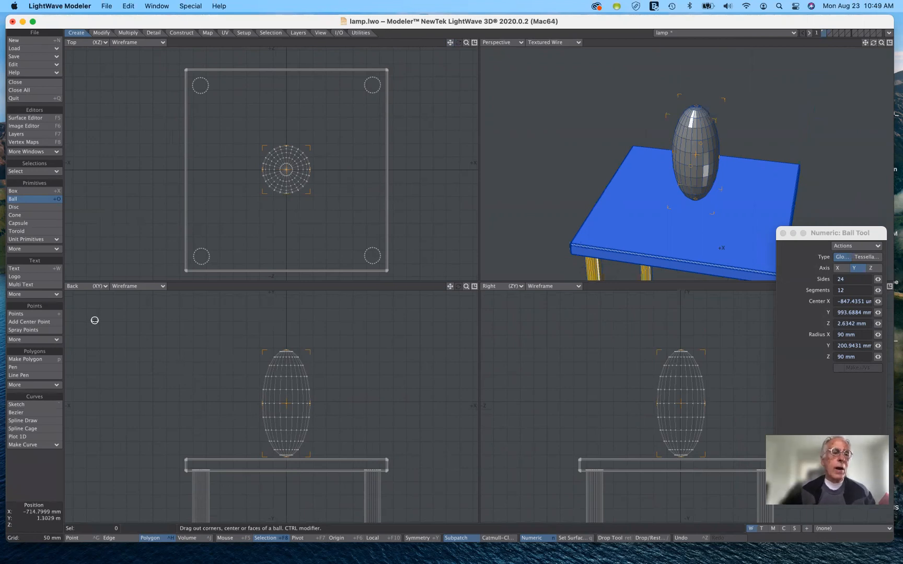
{"action": "left_click", "coordinate": [29, 200]}
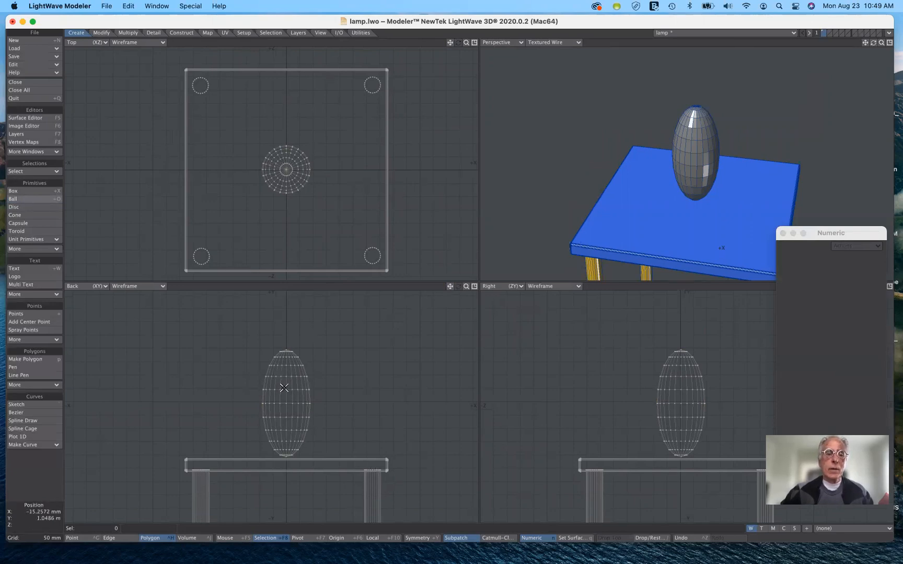
Cut all connected polygons of the ball into layer 2 and show the table in layer 1 as a background reference
{"action": "left_click_drag", "start_coordinate": [290, 374], "coordinate": [287, 399]}
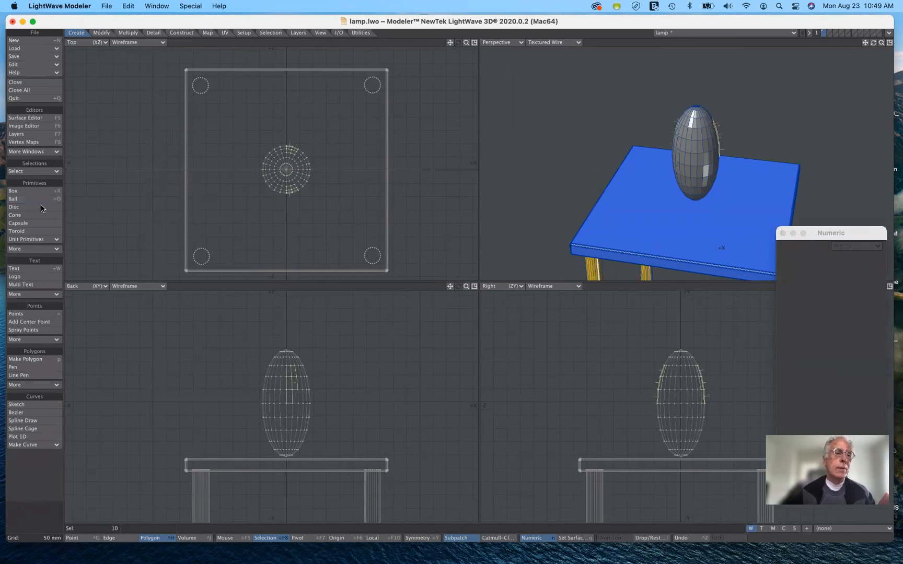
{"action": "left_click", "coordinate": [37, 173]}
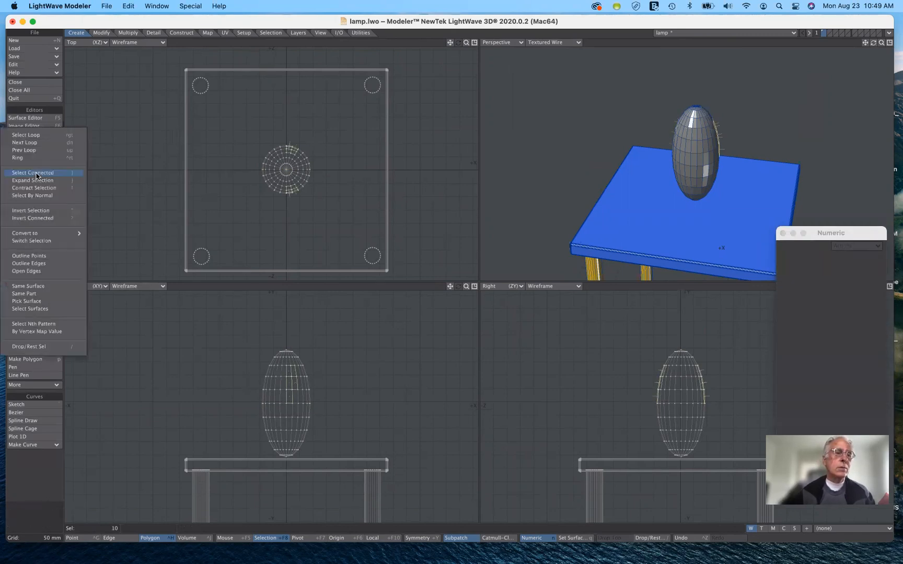
{"action": "left_click", "coordinate": [36, 174]}
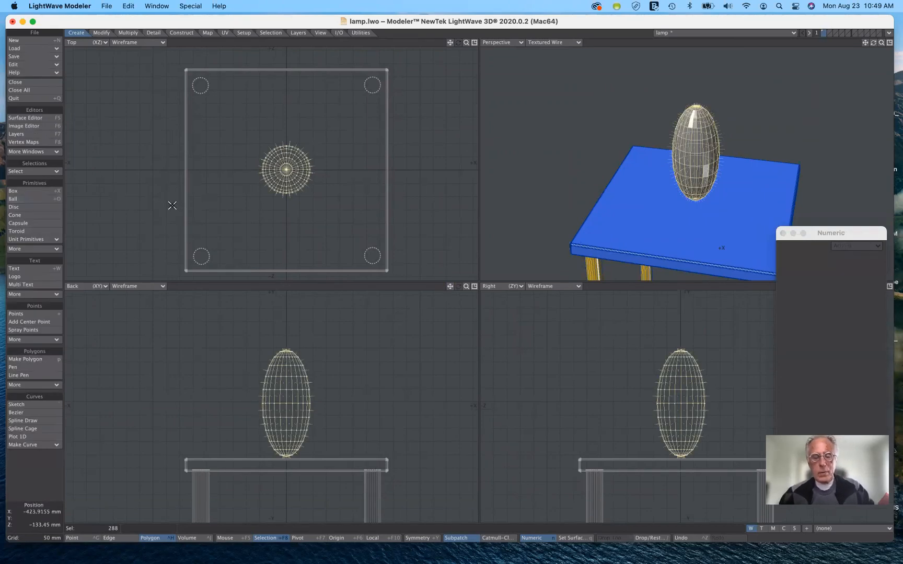
{"action": "key", "text": "Delete"}
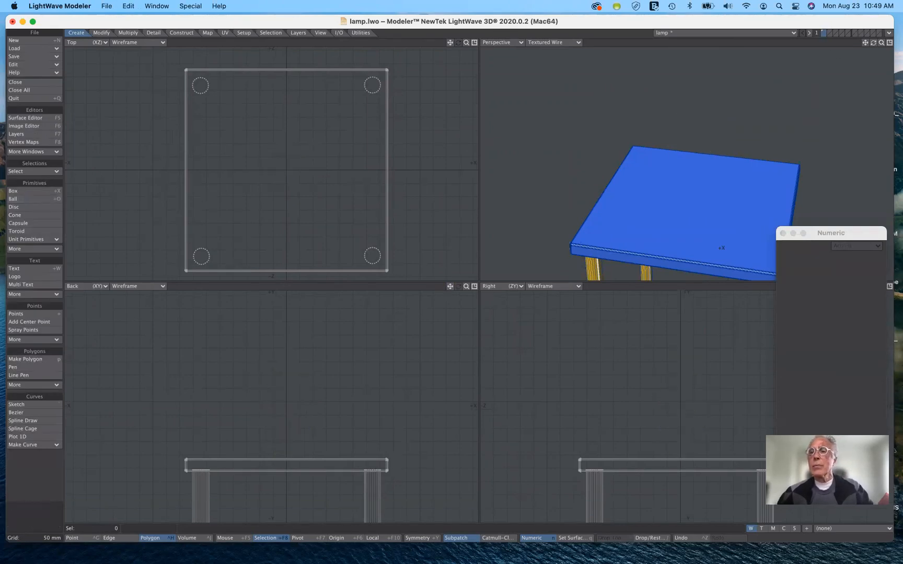
{"action": "left_click", "coordinate": [830, 33]}
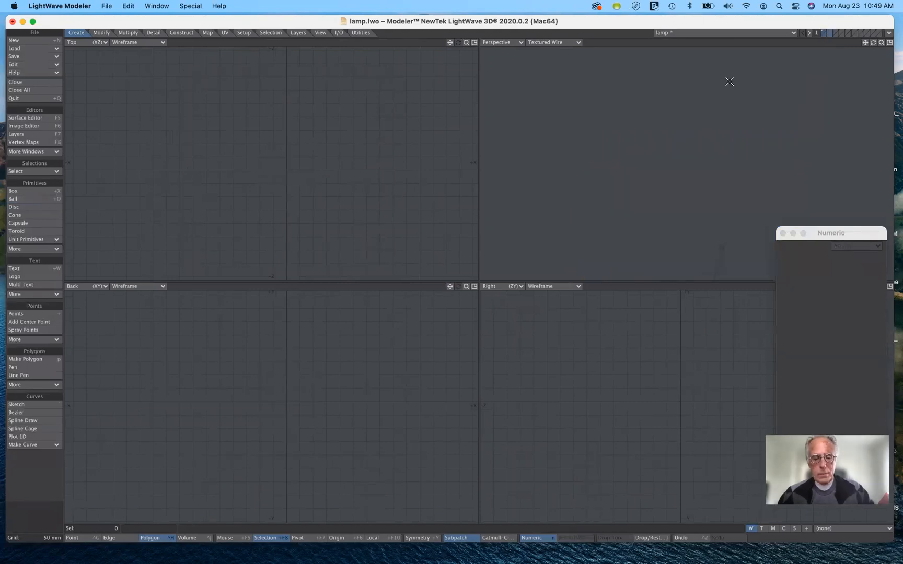
{"action": "key", "text": "ctrl+v"}
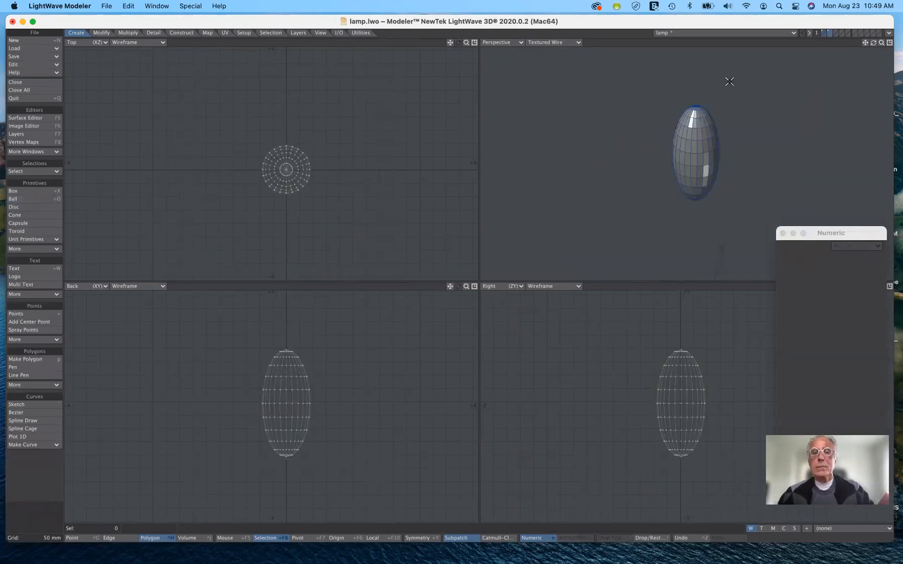
{"action": "left_click", "coordinate": [823, 34]}
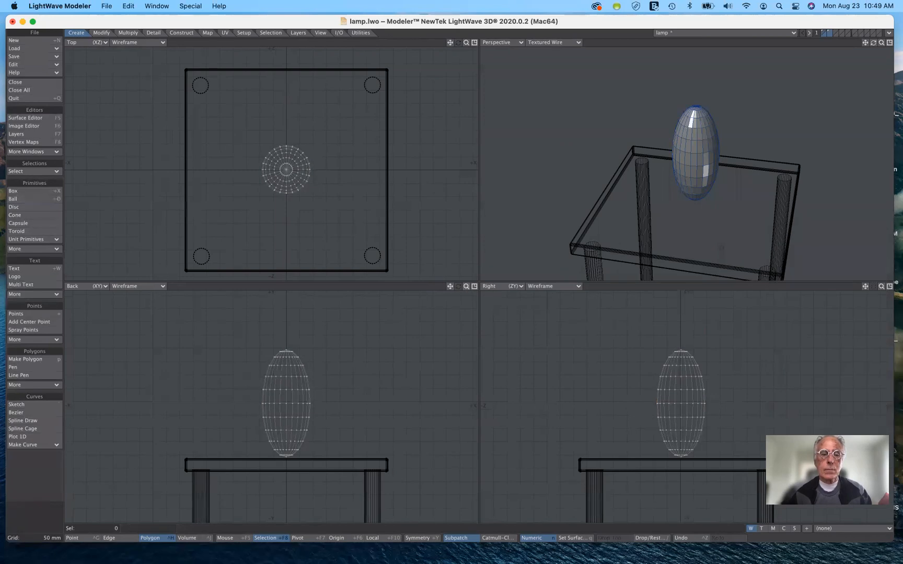
Delete the cap of polygons at the ball's bottom tip to leave the lamp body open underneath
{"action": "key", "text": "a"}
{"action": "left_click_drag", "start_coordinate": [451, 286], "coordinate": [433, 248]}
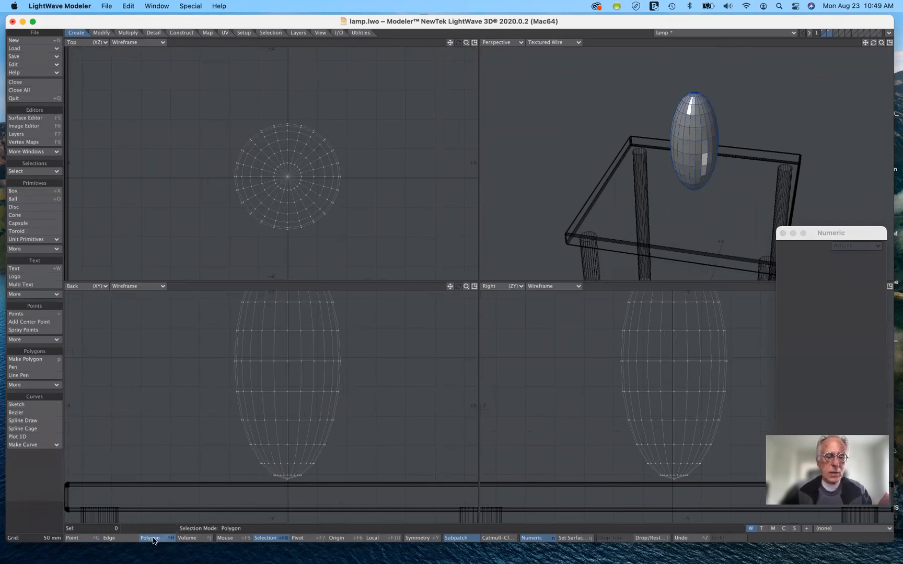
{"action": "mouse_move", "coordinate": [267, 492]}
{"action": "right_mouse_down"}
{"action": "mouse_move", "coordinate": [304, 493]}
{"action": "mouse_move", "coordinate": [313, 476]}
{"action": "mouse_move", "coordinate": [282, 468]}
{"action": "mouse_move", "coordinate": [259, 479]}
{"action": "right_mouse_up"}
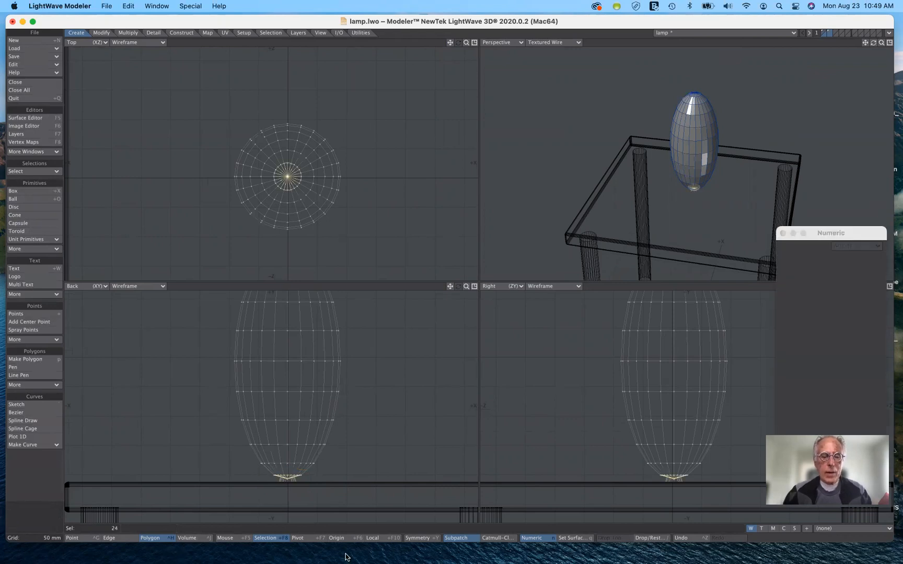
{"action": "key", "text": "/"}
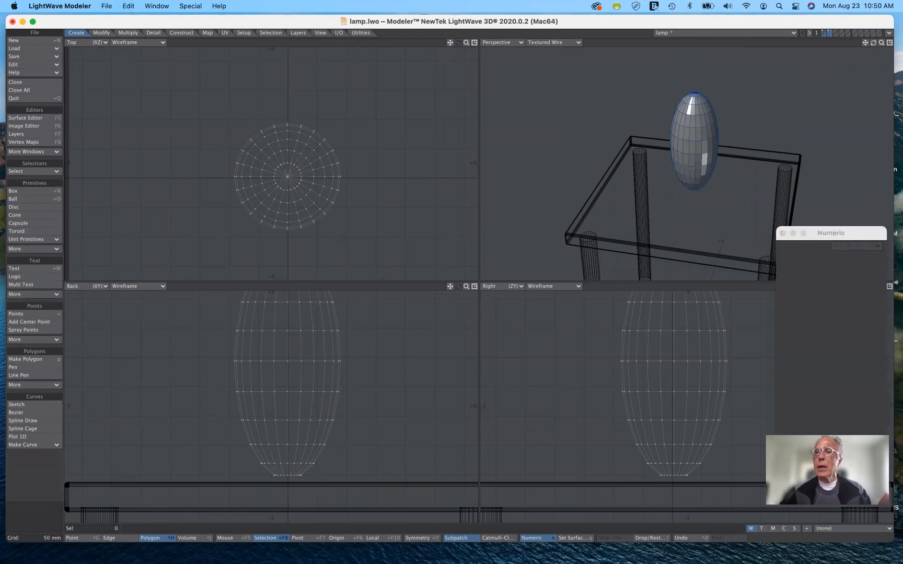
{"action": "left_click_drag", "start_coordinate": [875, 45], "coordinate": [706, 165]}
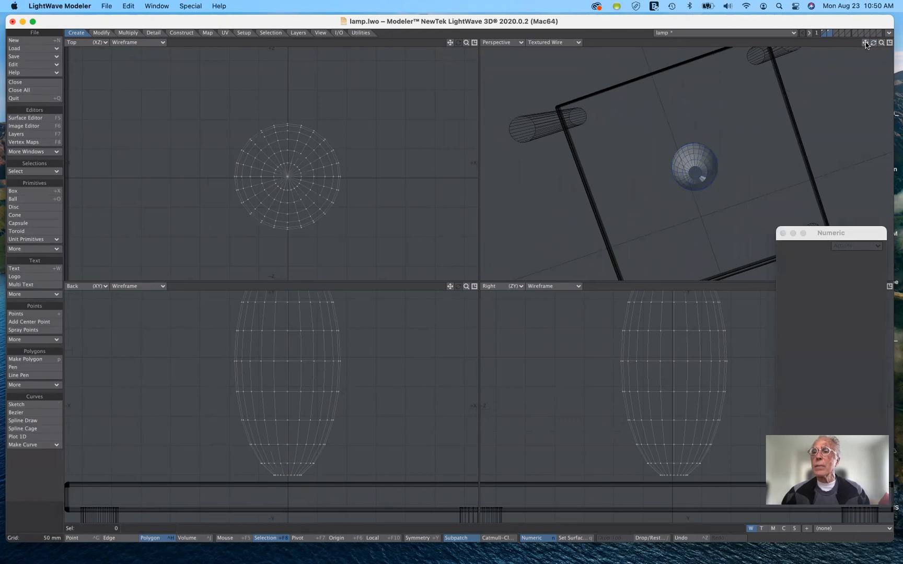
Select the ring of points around the lamp body's open bottom edge and start the Size tool
{"action": "left_click_drag", "start_coordinate": [874, 43], "coordinate": [753, 156]}
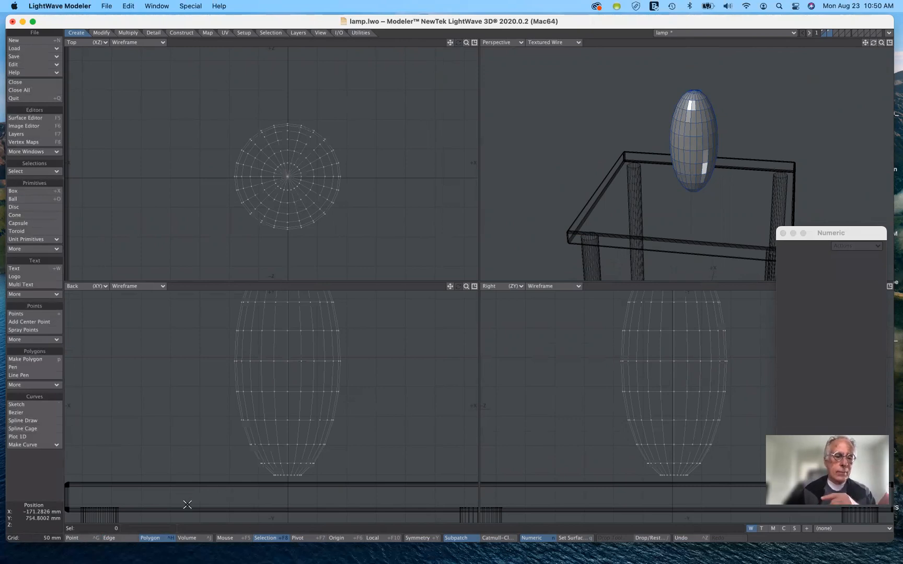
{"action": "left_click", "coordinate": [95, 539]}
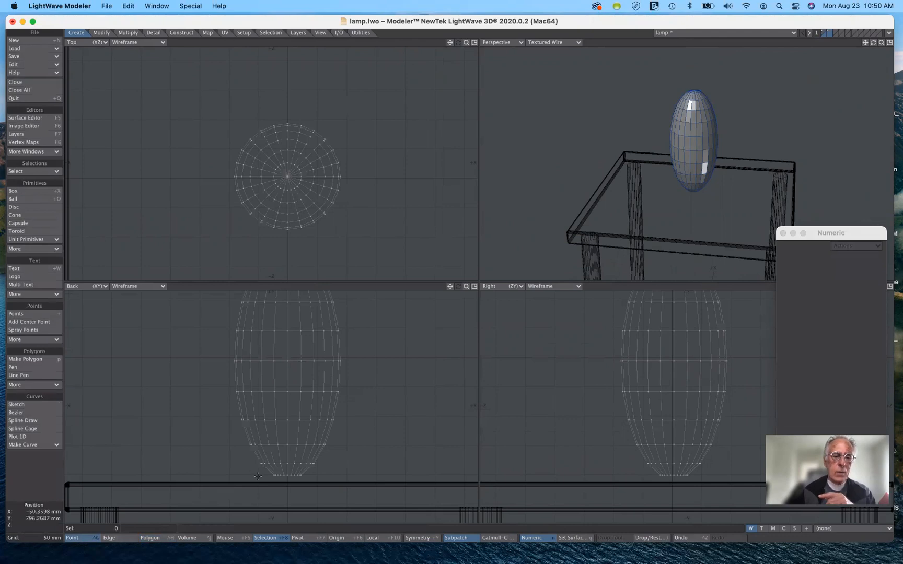
{"action": "key", "text": "n"}
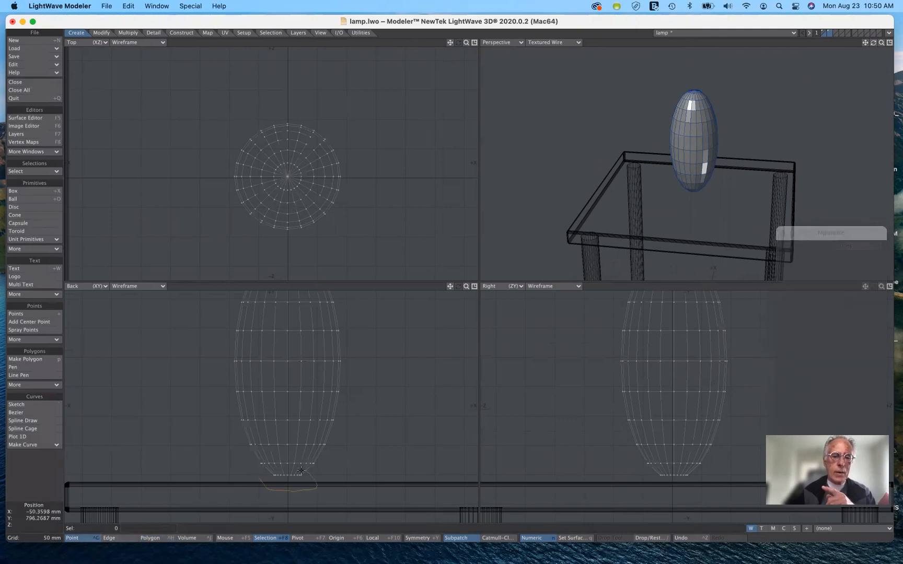
{"action": "right_click_drag", "start_coordinate": [263, 480], "coordinate": [264, 480]}
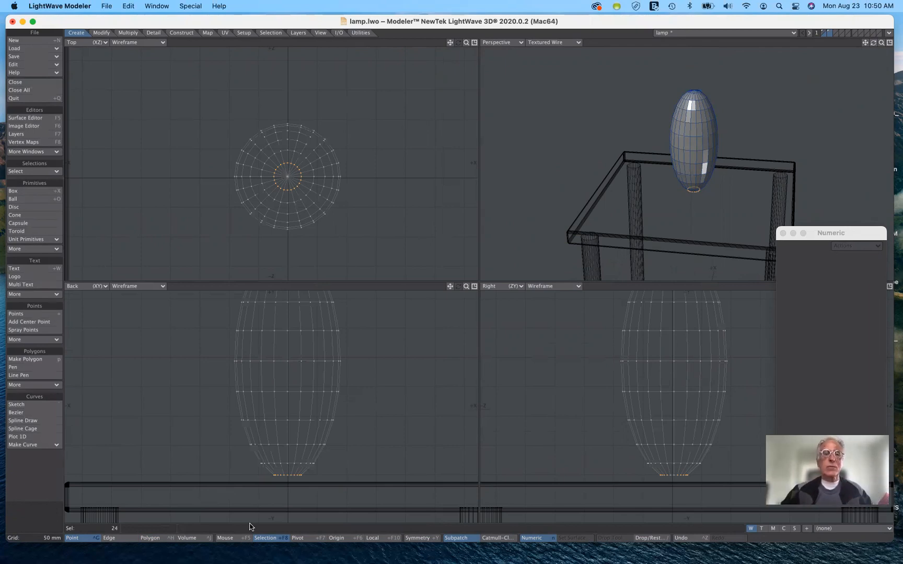
{"action": "left_click", "coordinate": [101, 32]}
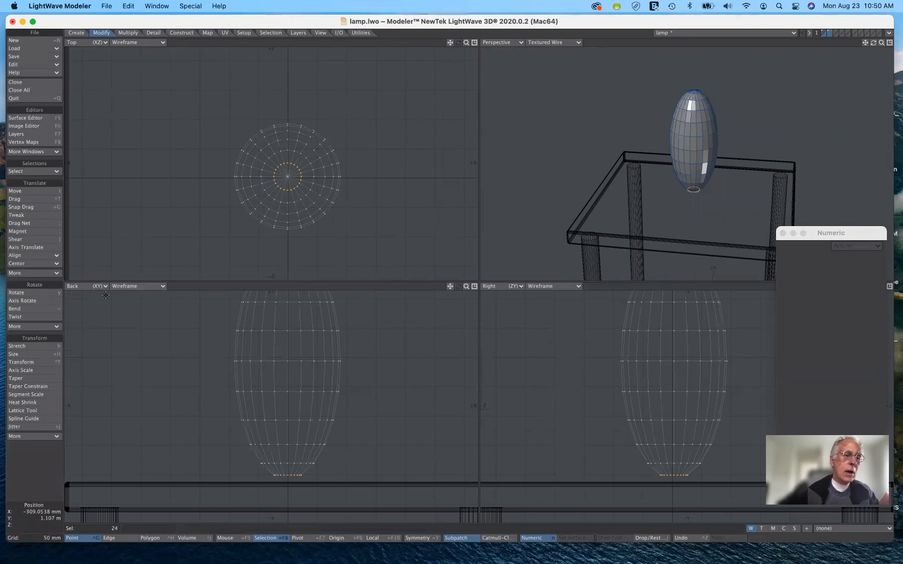
{"action": "left_click", "coordinate": [48, 355]}
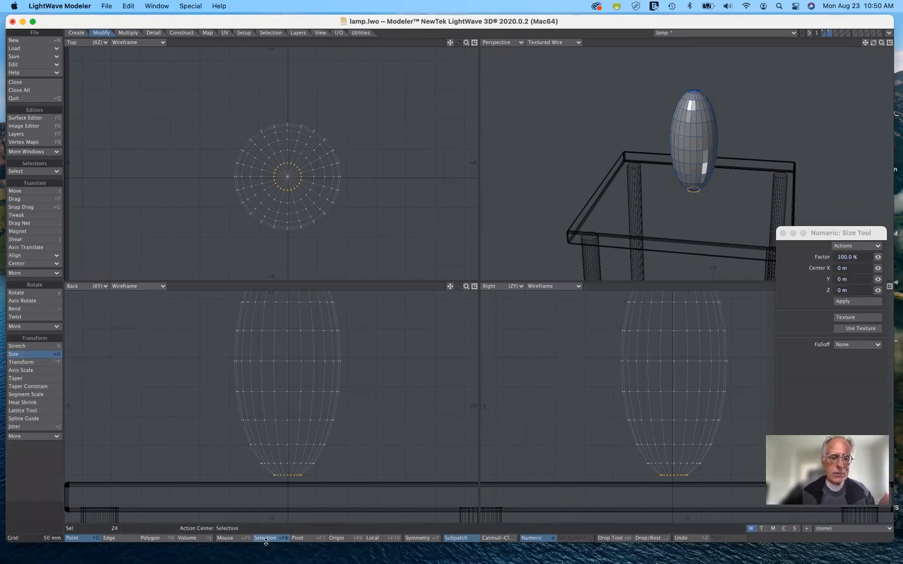
{"action": "left_click", "coordinate": [236, 542]}
{"action": "left_click_drag", "start_coordinate": [373, 444], "coordinate": [400, 444]}
{"action": "key", "text": "ctrl+z"}
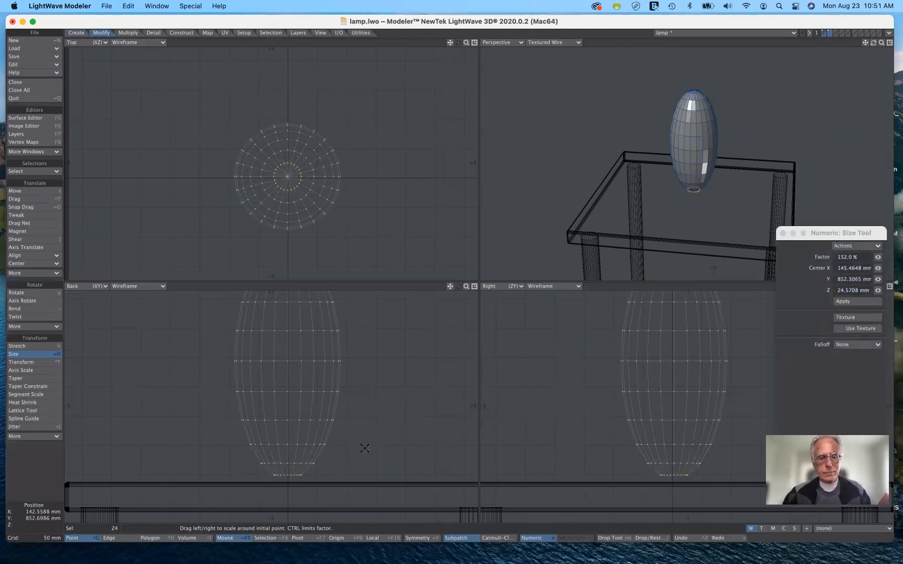
Scale the bottom point ring about the selection's center to about 496%, then lower it about 10 mm onto the tabletop and deselect it
{"action": "left_click", "coordinate": [264, 539]}
{"action": "left_click_drag", "start_coordinate": [399, 376], "coordinate": [499, 377]}
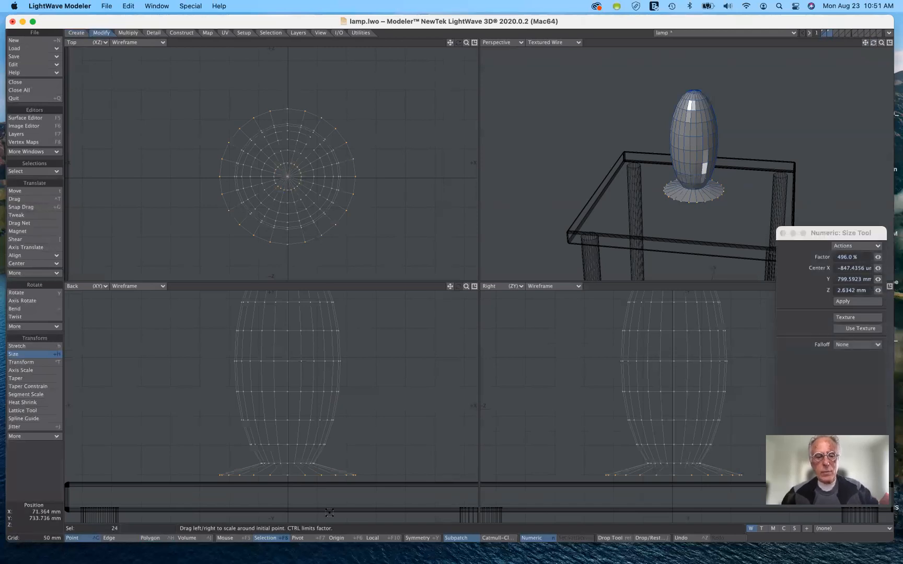
{"action": "key", "text": "t"}
{"action": "left_click_drag", "start_coordinate": [289, 494], "coordinate": [288, 499]}
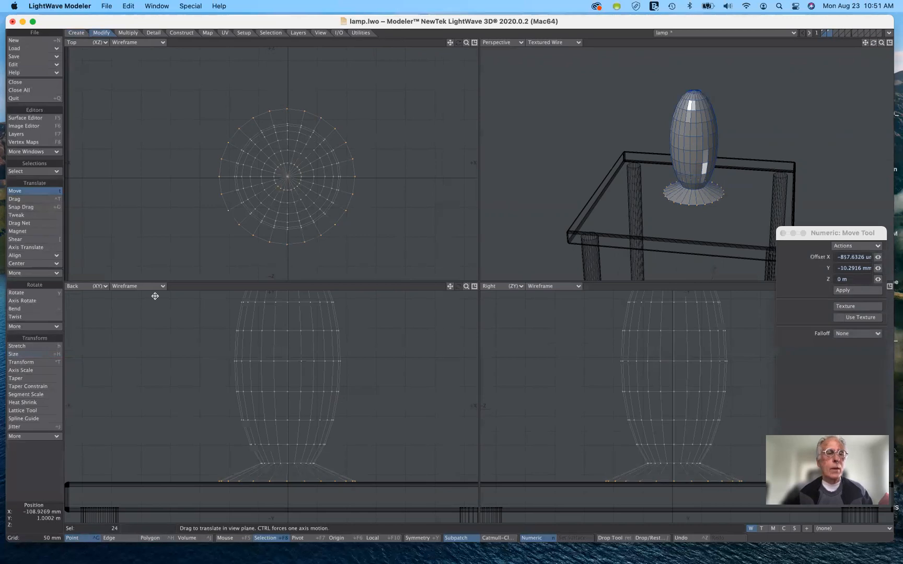
{"action": "left_click", "coordinate": [18, 192]}
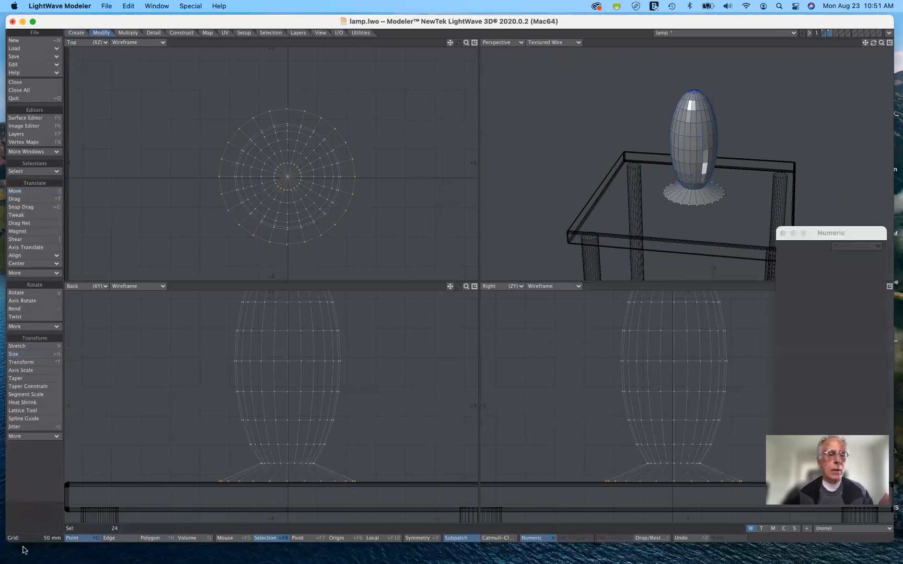
{"action": "left_click", "coordinate": [37, 522]}
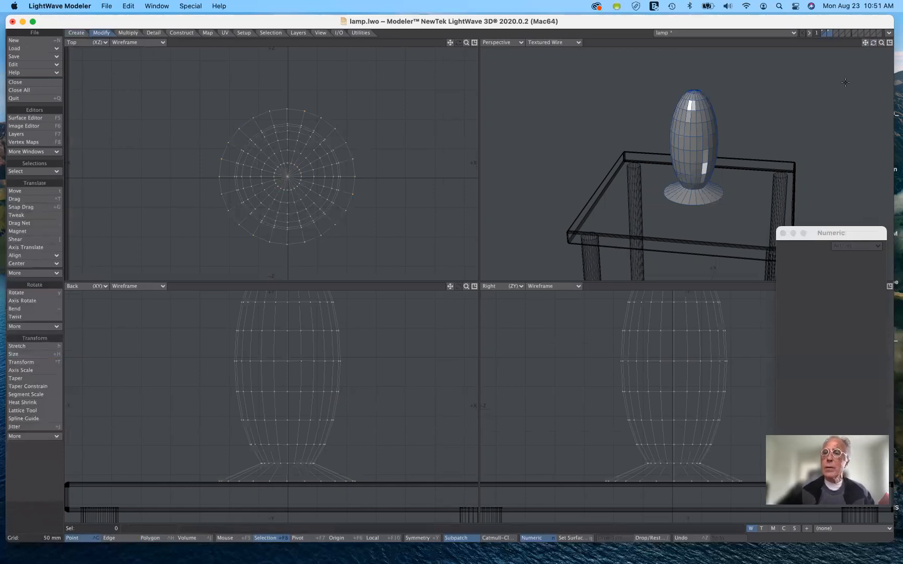
{"action": "left_click_drag", "start_coordinate": [873, 42], "coordinate": [849, 73]}
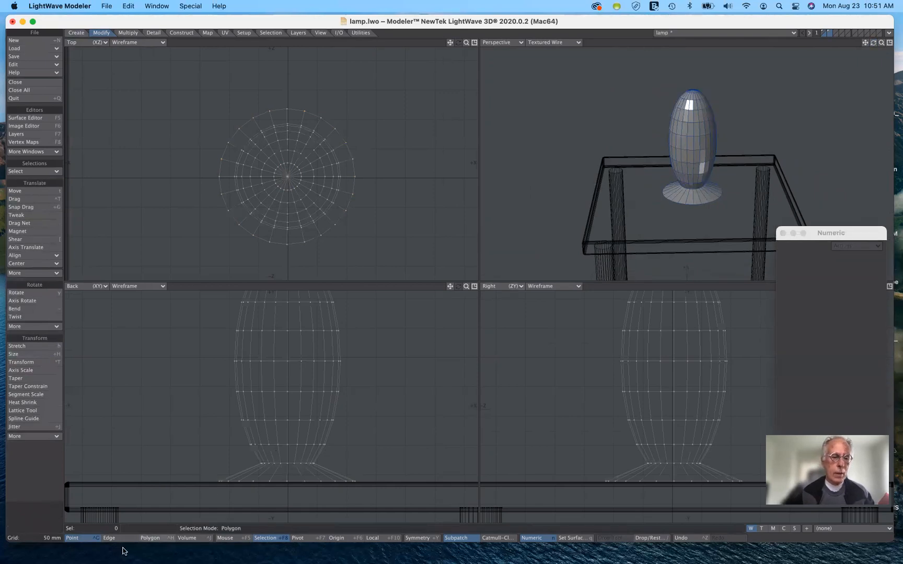
{"action": "mouse_move", "coordinate": [199, 473]}
{"action": "right_mouse_down"}
{"action": "mouse_move", "coordinate": [211, 497]}
{"action": "mouse_move", "coordinate": [348, 492]}
{"action": "right_mouse_up"}
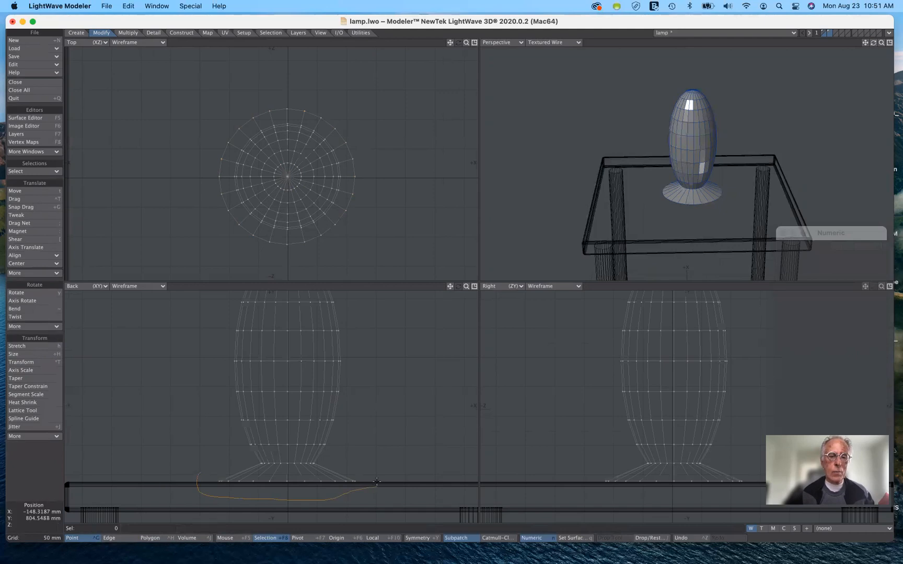
{"action": "right_click_drag", "start_coordinate": [270, 473], "coordinate": [192, 477]}
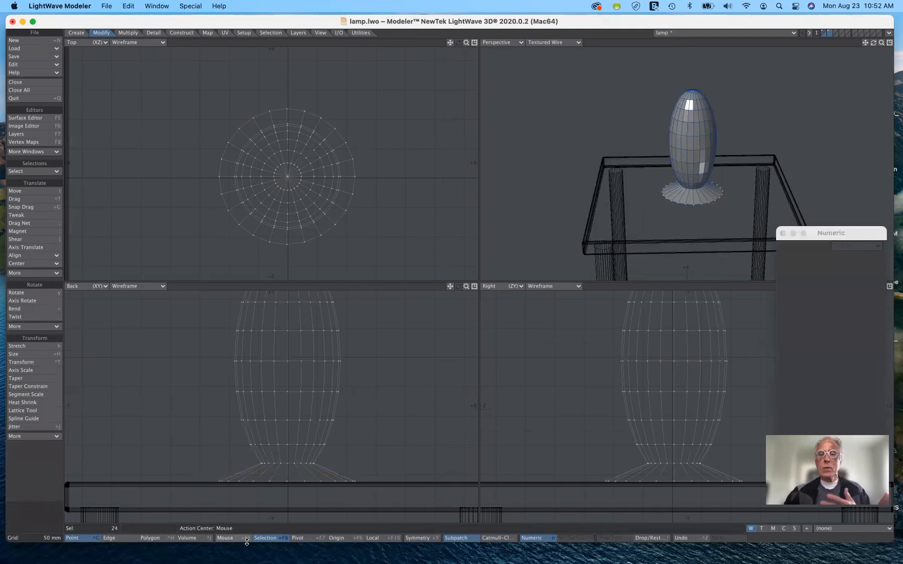
{"action": "left_click", "coordinate": [738, 78]}
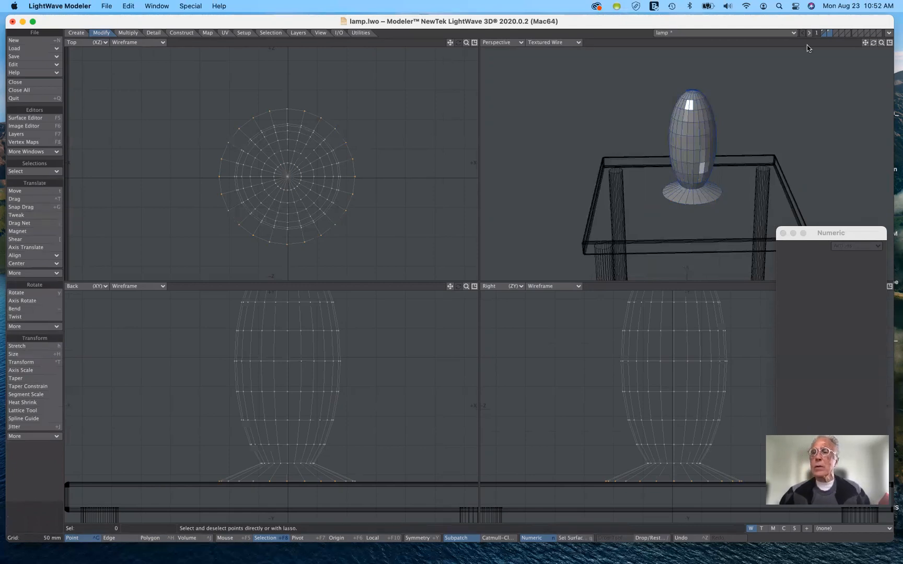
Convert the lamp base's polygons to SubPatches to smooth its shape
{"action": "mouse_move", "coordinate": [873, 43]}
{"action": "left_mouse_down"}
{"action": "mouse_move", "coordinate": [870, 8]}
{"action": "mouse_move", "coordinate": [878, 45]}
{"action": "mouse_move", "coordinate": [875, 30]}
{"action": "left_mouse_up"}
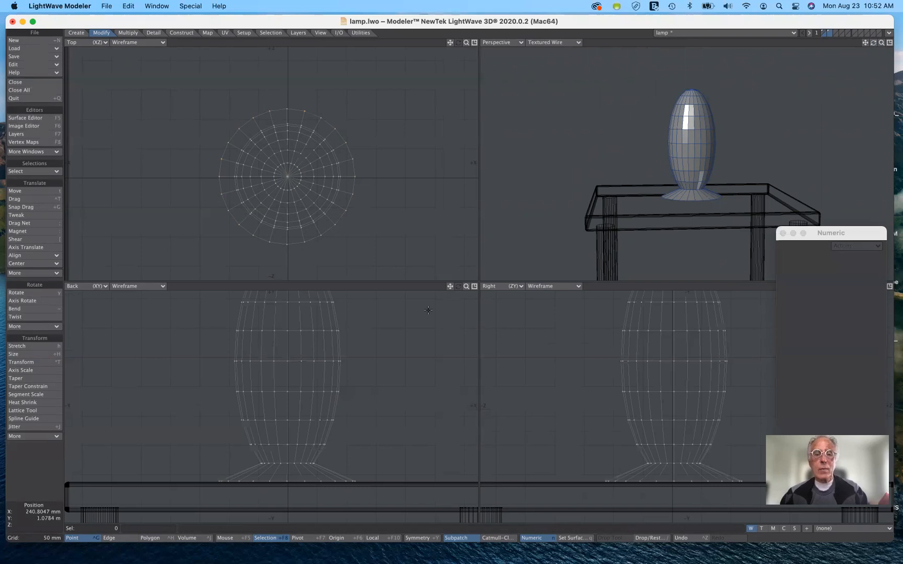
{"action": "key", "text": "Tab"}
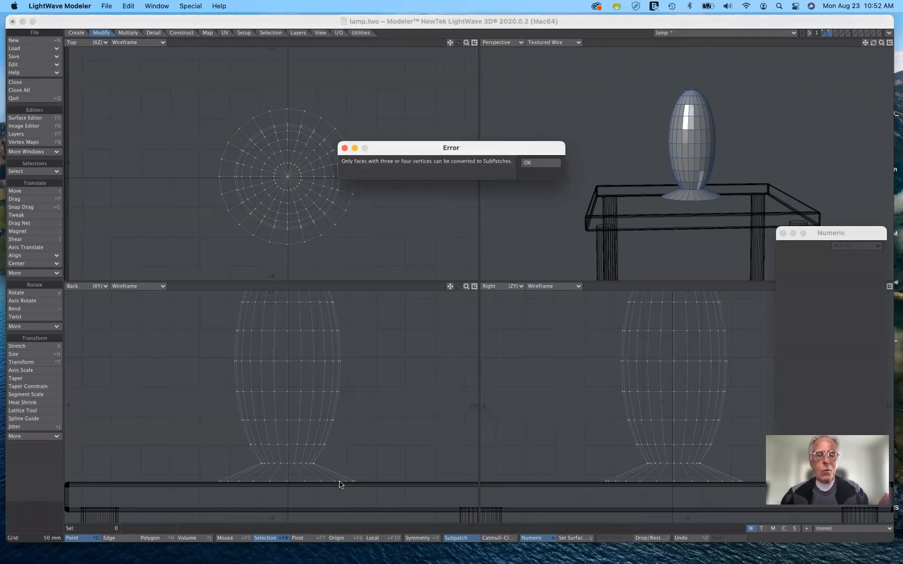
{"action": "left_click", "coordinate": [535, 166]}
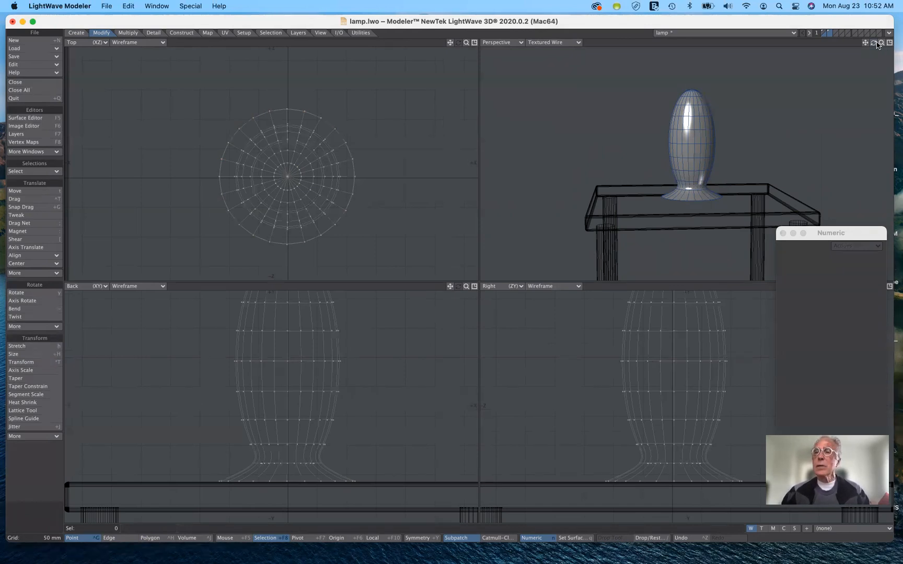
Delete the reference table from layer 1 and make the lamp's layer 2 active
{"action": "left_click_drag", "start_coordinate": [881, 45], "coordinate": [860, 65]}
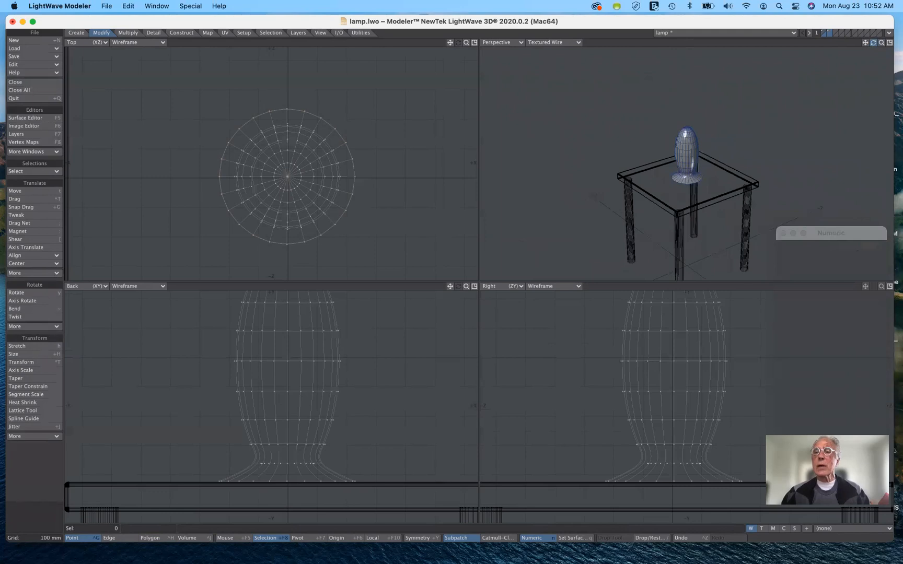
{"action": "left_click", "coordinate": [824, 32]}
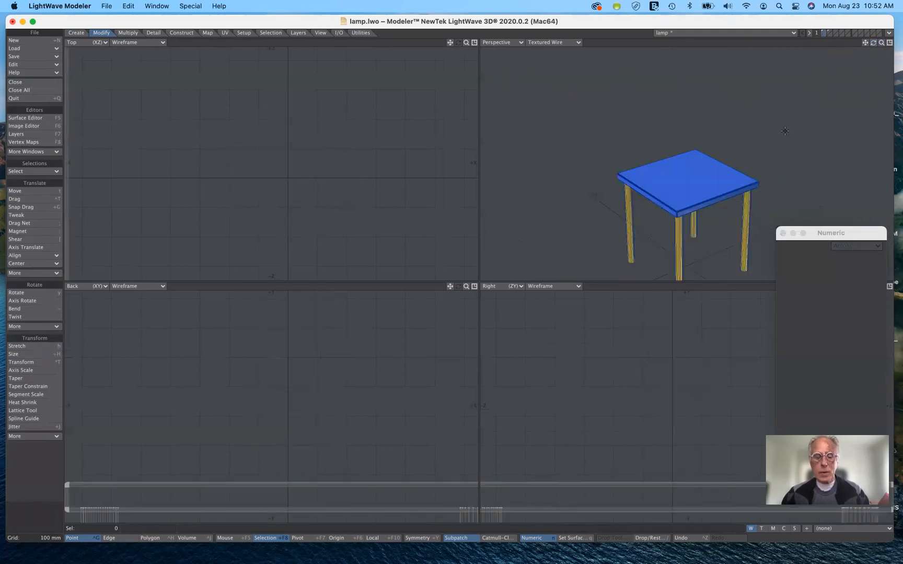
{"action": "key", "text": "Delete"}
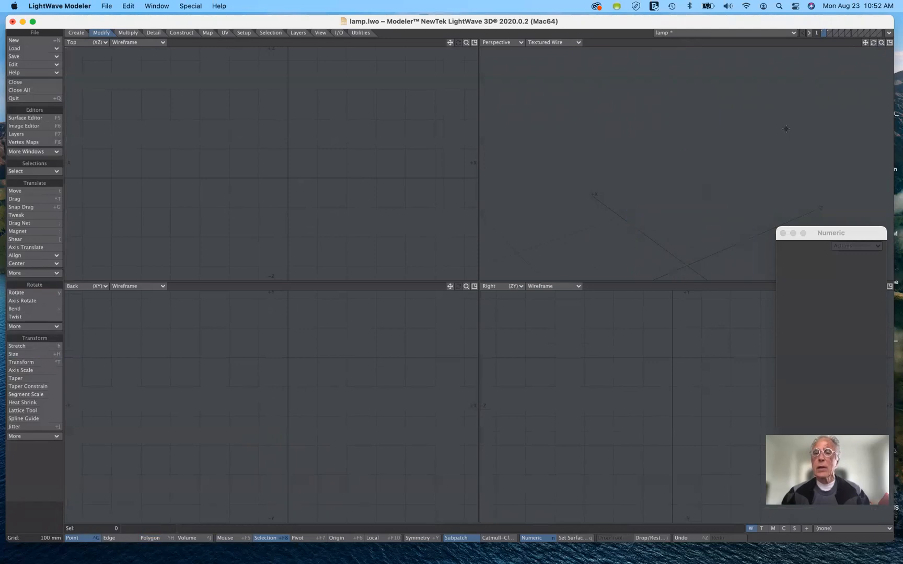
{"action": "left_click", "coordinate": [831, 33]}
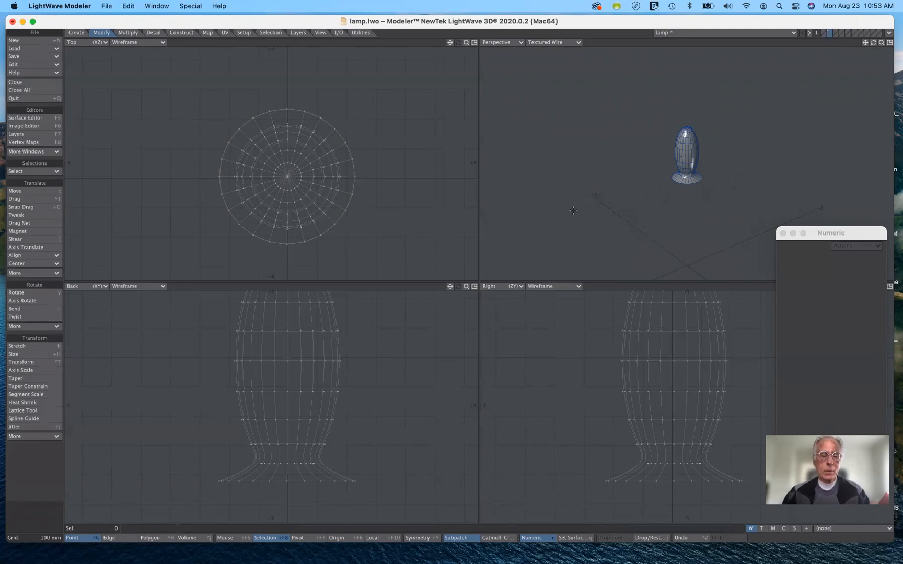
Assign the lamp body a new surface named lampBase with a purple color of RGB 95, 0, 191
{"action": "key", "text": "q"}
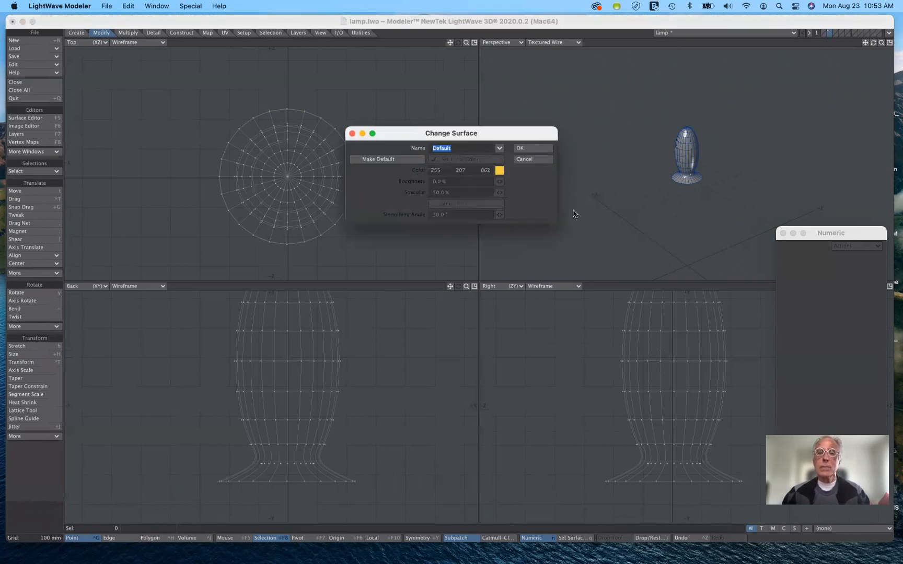
{"action": "left_click", "coordinate": [472, 149]}
{"action": "left_click_drag", "start_coordinate": [472, 149], "coordinate": [415, 146]}
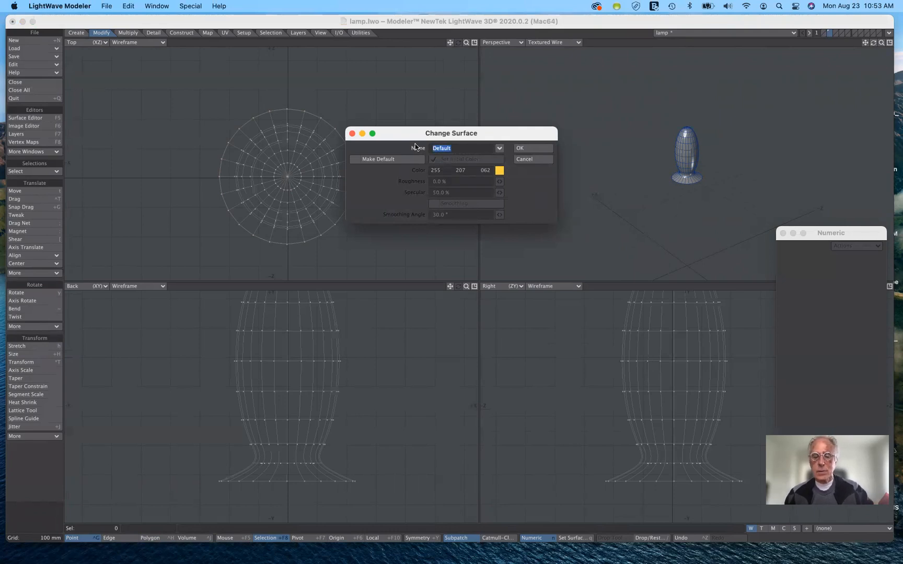
{"action": "type", "text": "lampBase"}
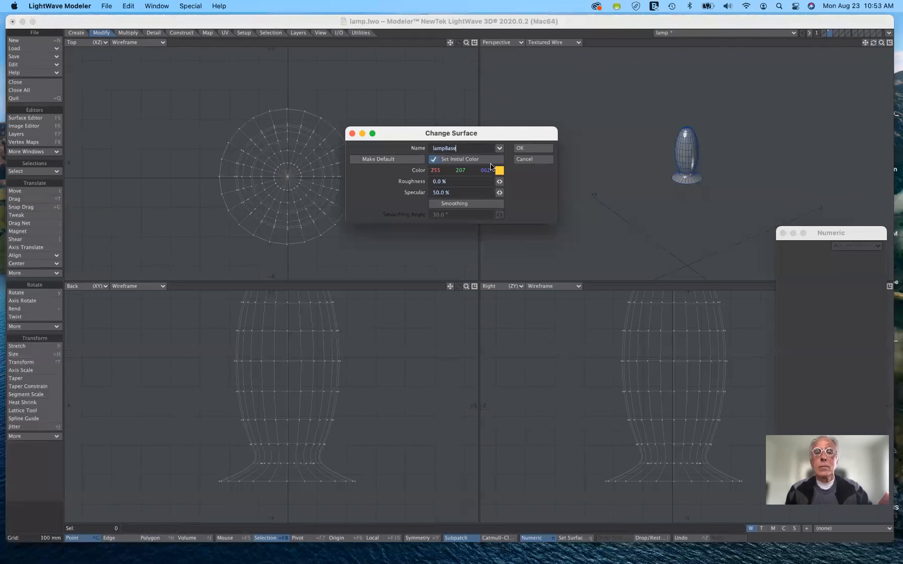
{"action": "left_click", "coordinate": [499, 171]}
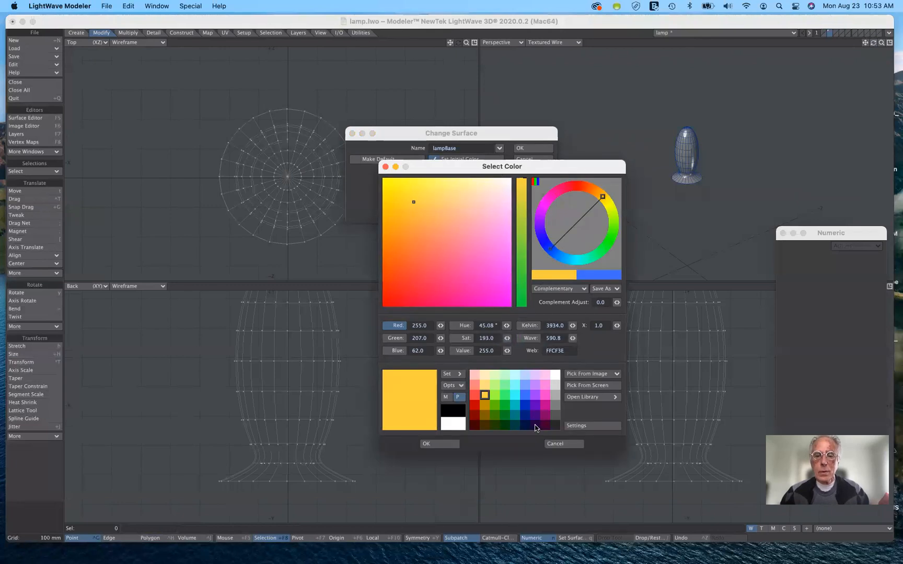
{"action": "left_click", "coordinate": [535, 406]}
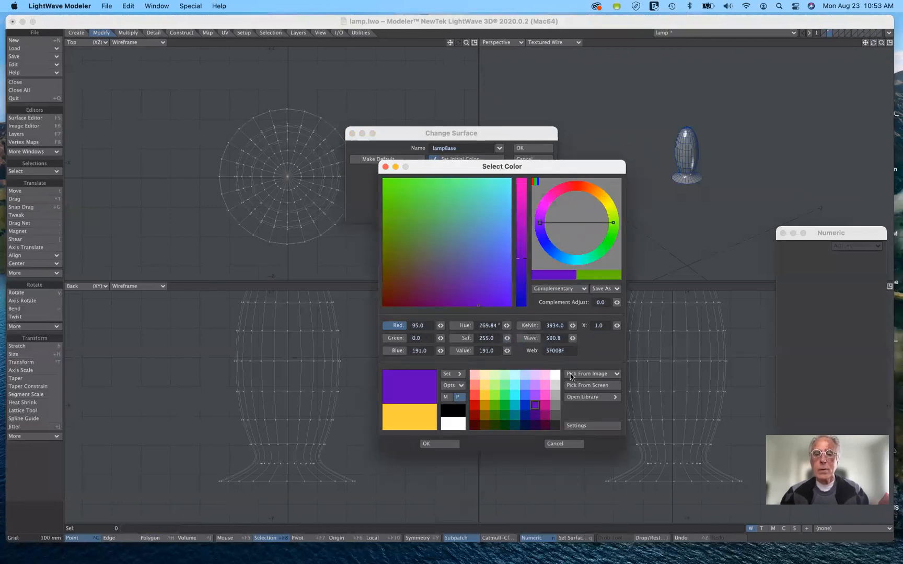
{"action": "left_click", "coordinate": [440, 444]}
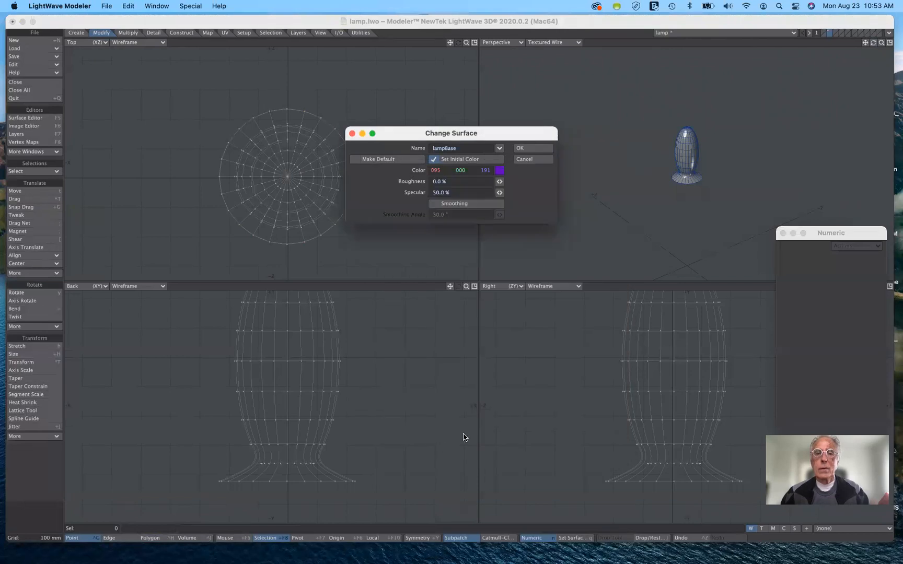
{"action": "left_click", "coordinate": [534, 149]}
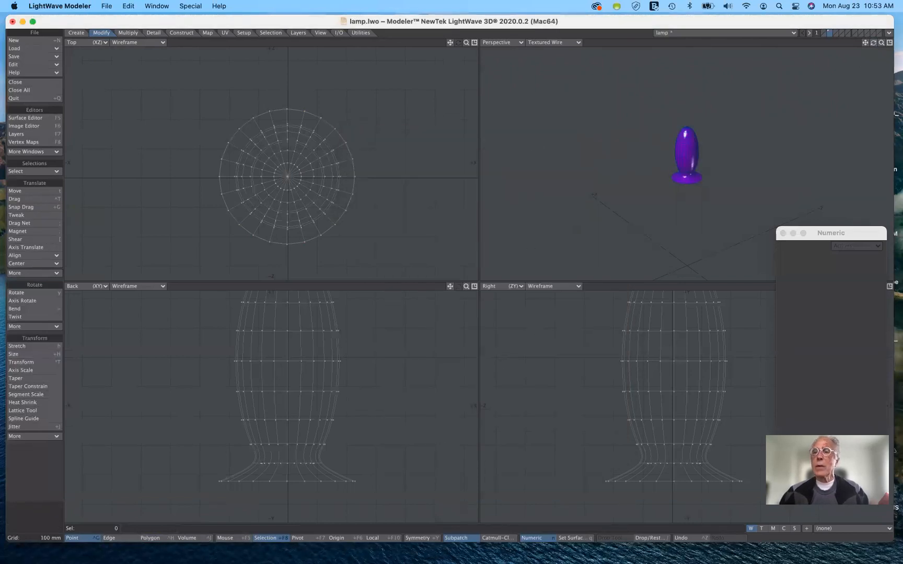
{"action": "left_click_drag", "start_coordinate": [881, 43], "coordinate": [799, 121]}
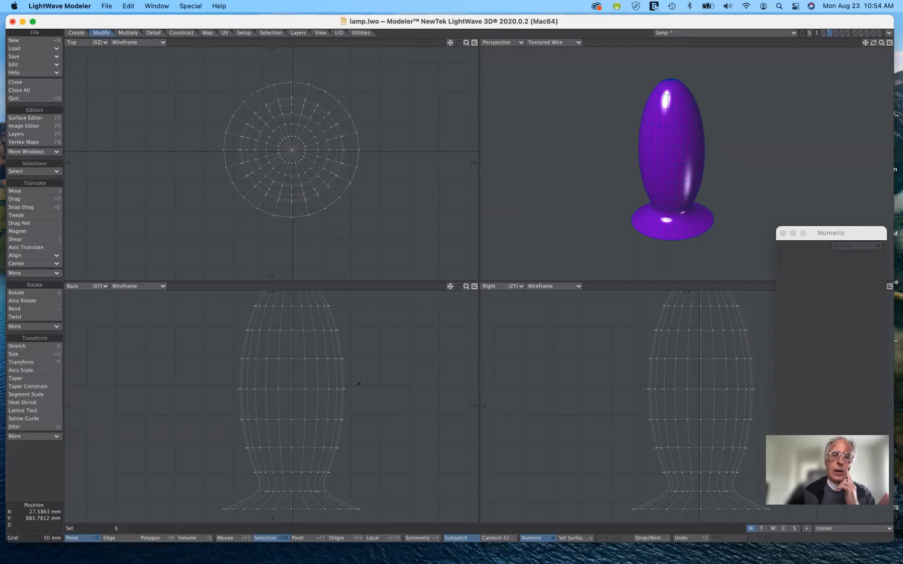
{"action": "left_click_drag", "start_coordinate": [466, 288], "coordinate": [437, 305]}
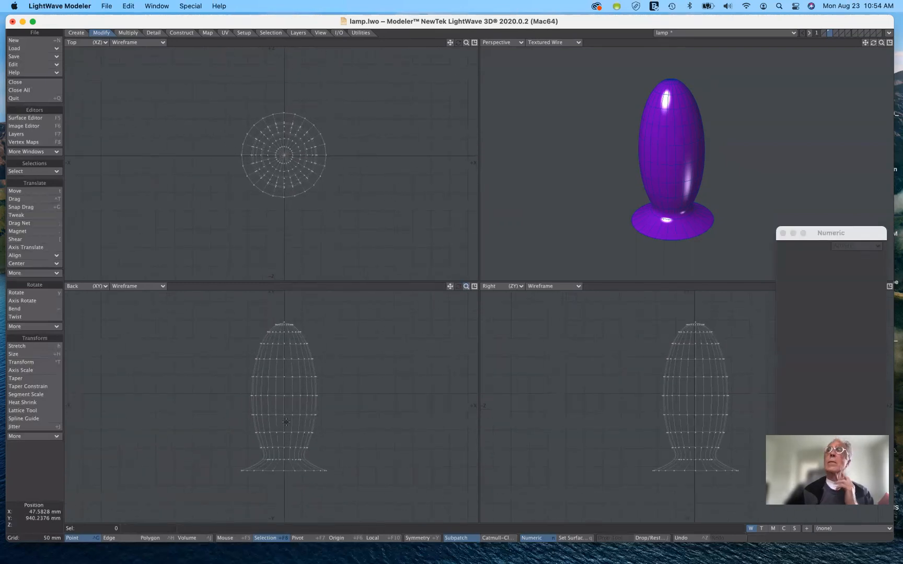